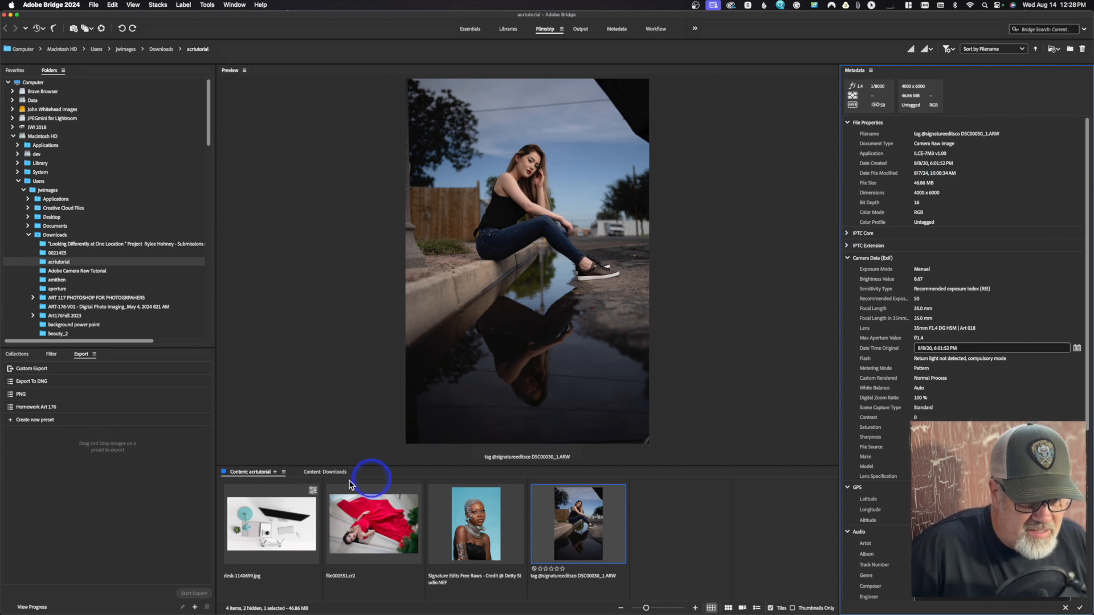
# Step: Select all four images from desk-1140699.jpg through the ARW photo and open them together in Camera Raw
pyautogui.click(278, 523)
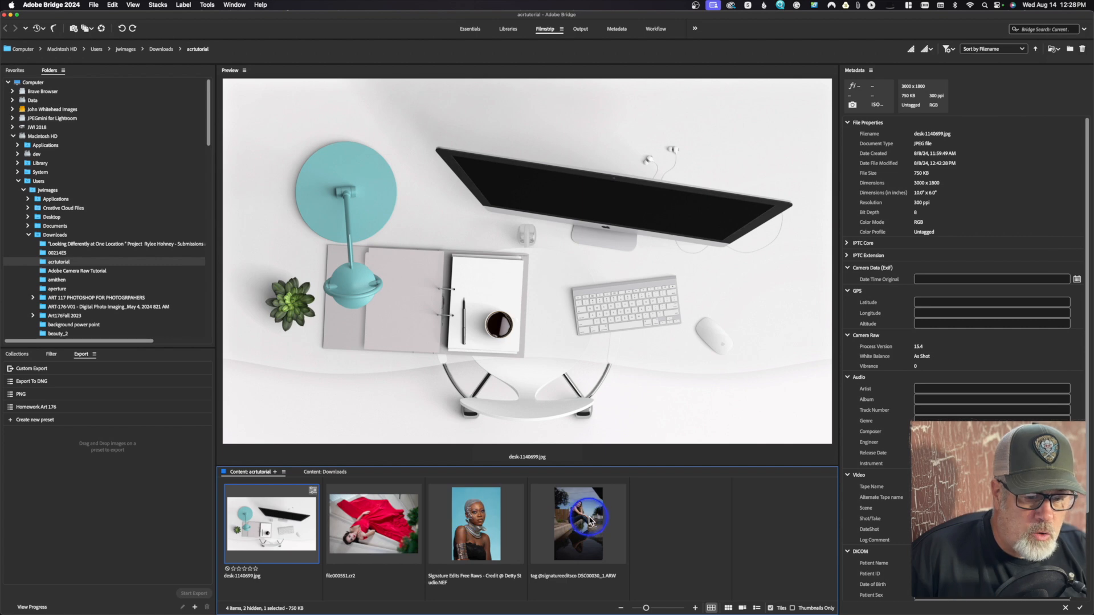
pyautogui.keyDown('shift'); pyautogui.click(587, 521); pyautogui.keyUp('shift')
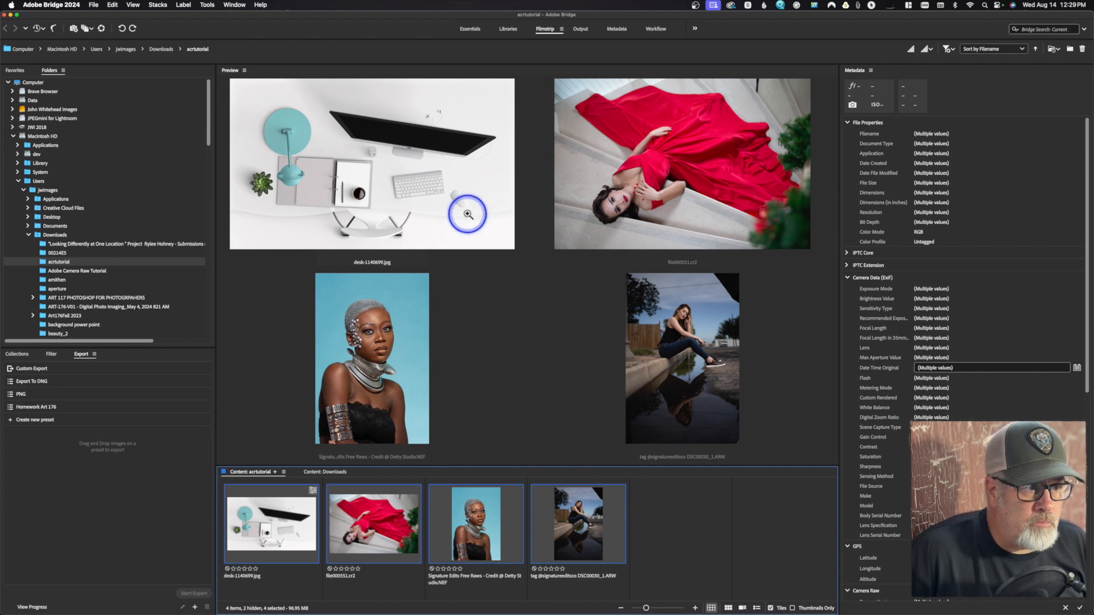
pyautogui.click(93, 5)
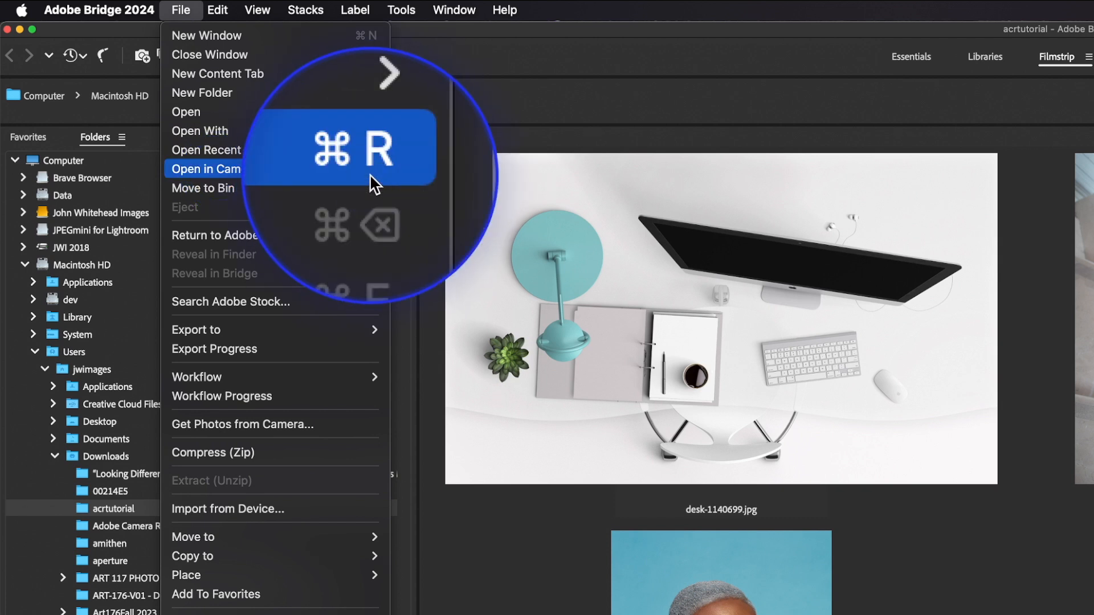
pyautogui.click(369, 174)
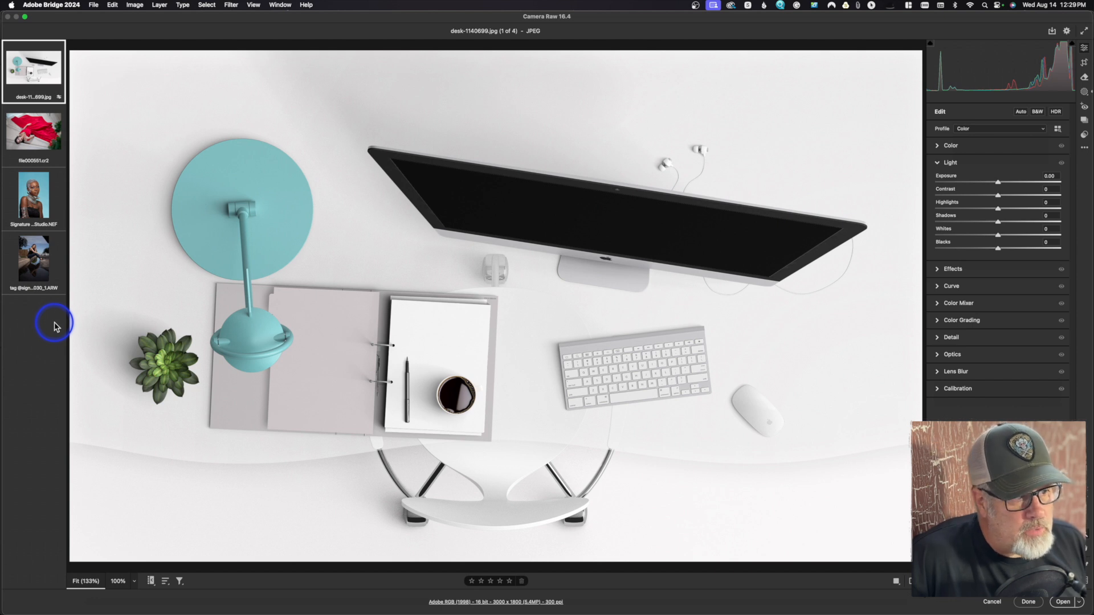
# Step: Try exposures of +1.70 and -2.75 on the NEF portrait and the ARW photo together, and undo both changes
pyautogui.click(43, 206)
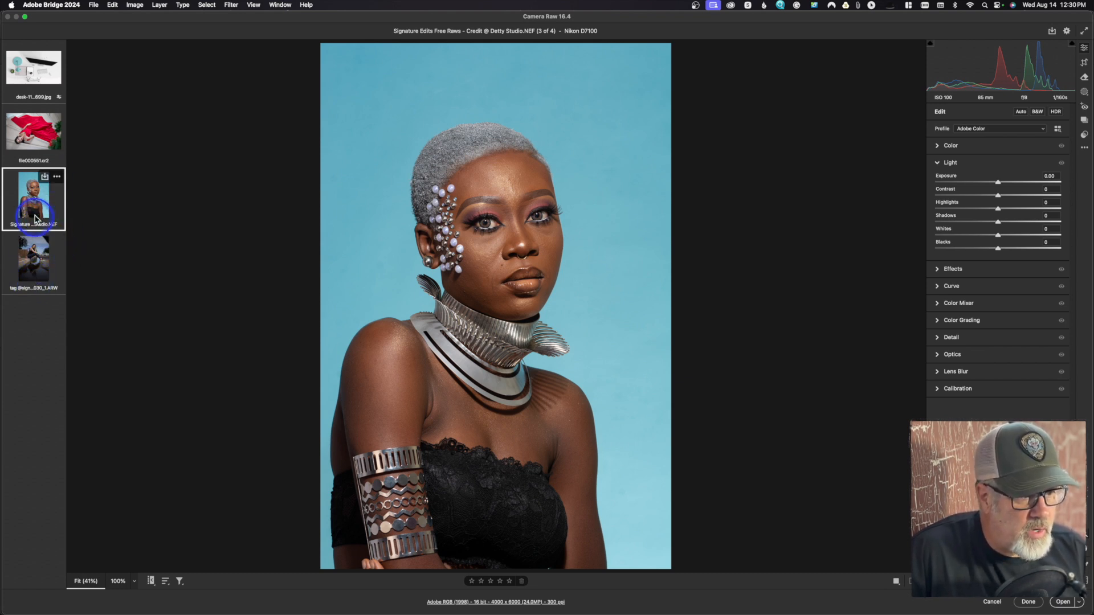
pyautogui.keyDown('shift'); pyautogui.click(30, 275); pyautogui.keyUp('shift')
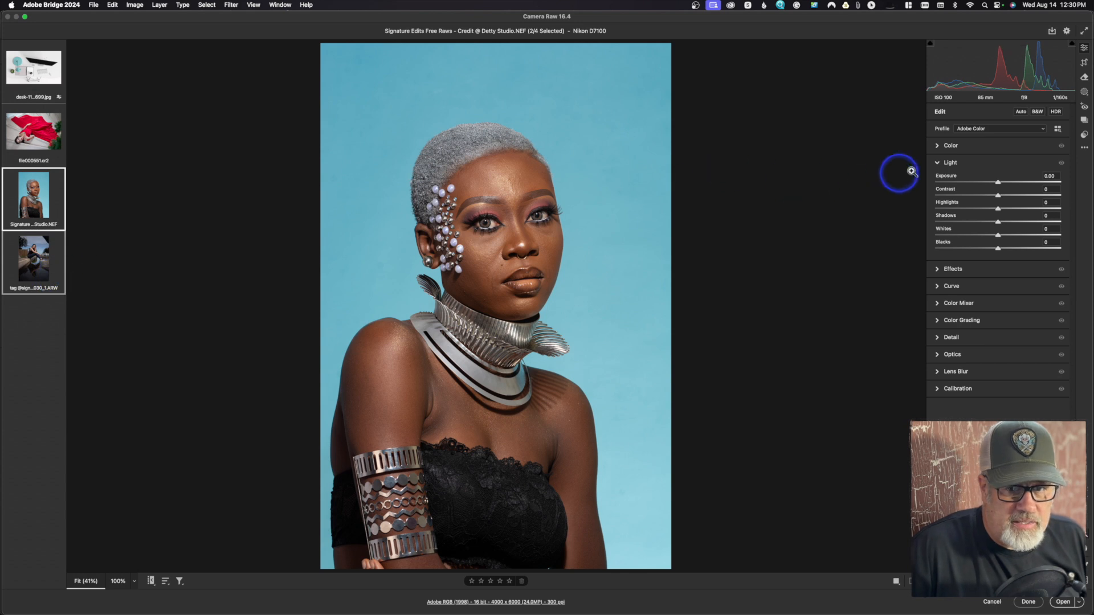
pyautogui.click(1019, 183)
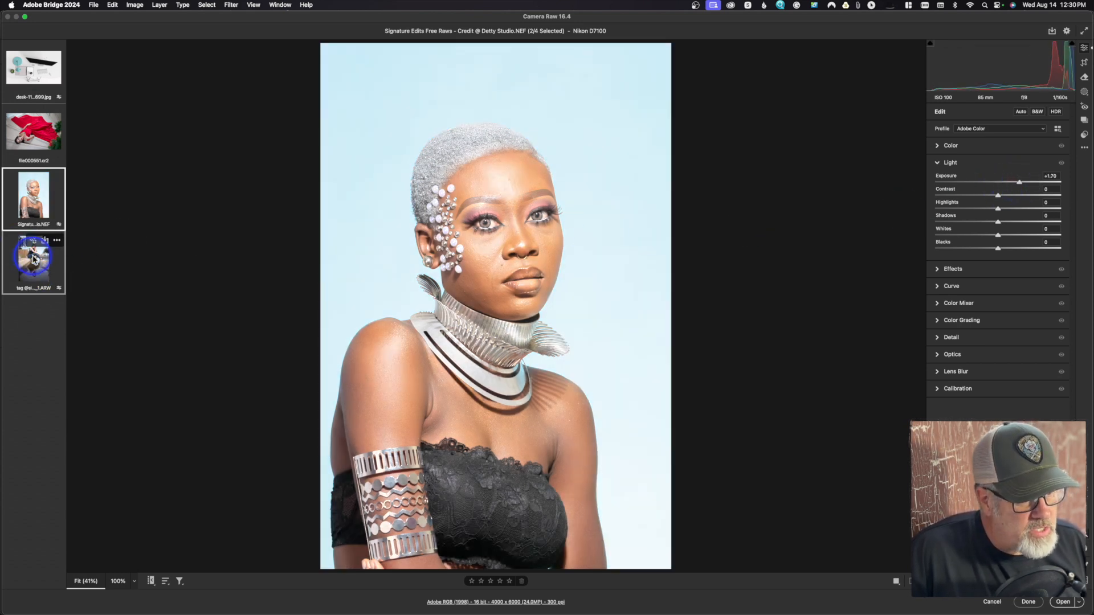
pyautogui.moveTo(1019, 182); pyautogui.dragTo(963, 183)
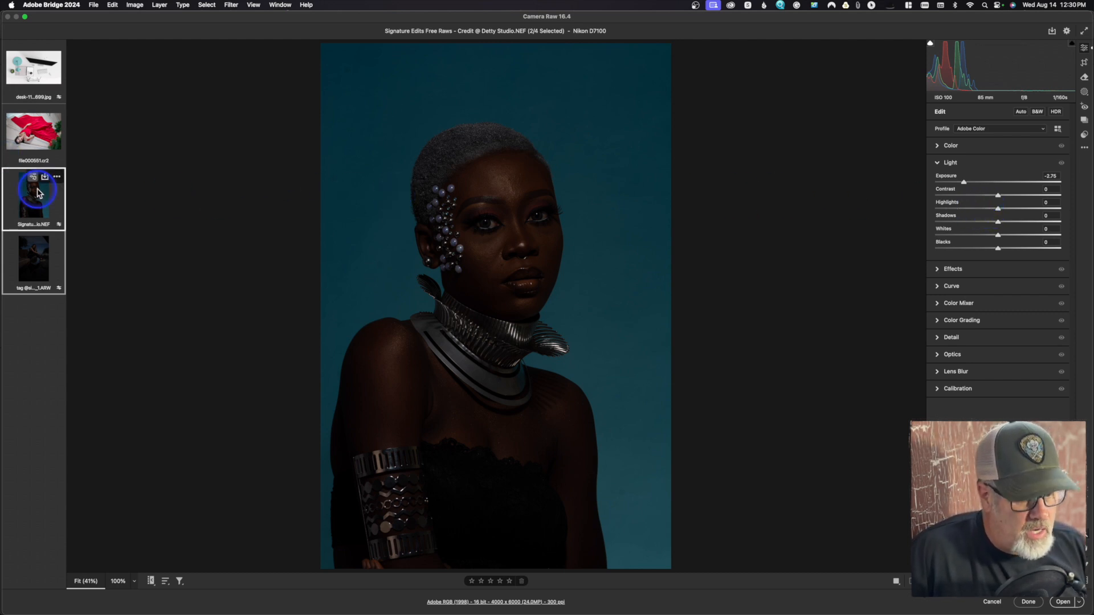
pyautogui.press('super+z')
pyautogui.press('super+z')
# Step: Set the exposure of the NEF portrait alone to +0.70 and copy its edit settings
pyautogui.click(24, 143)
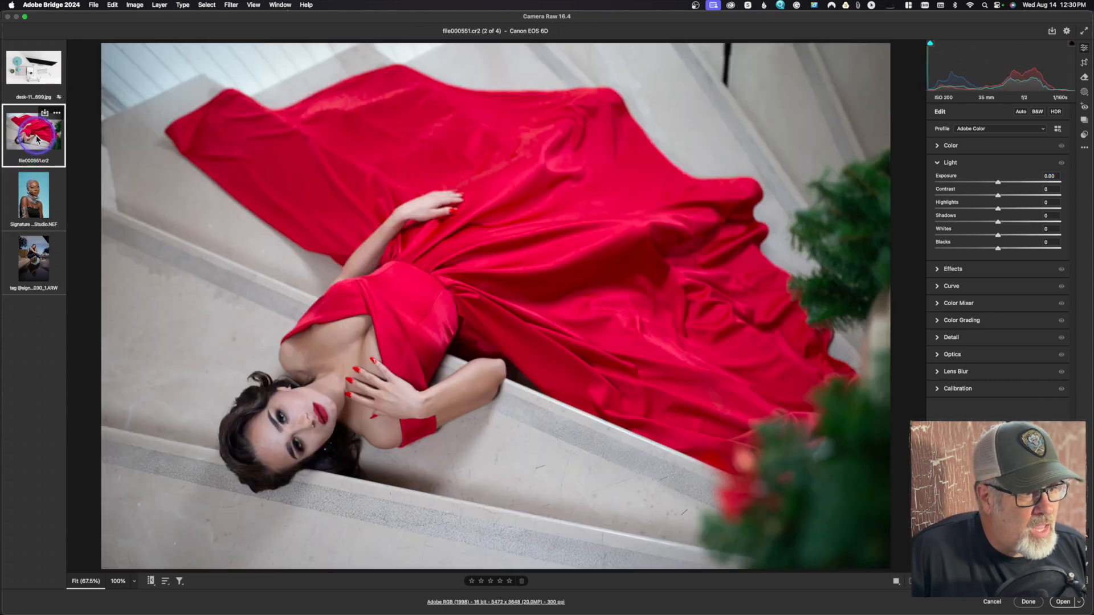
pyautogui.click(35, 196)
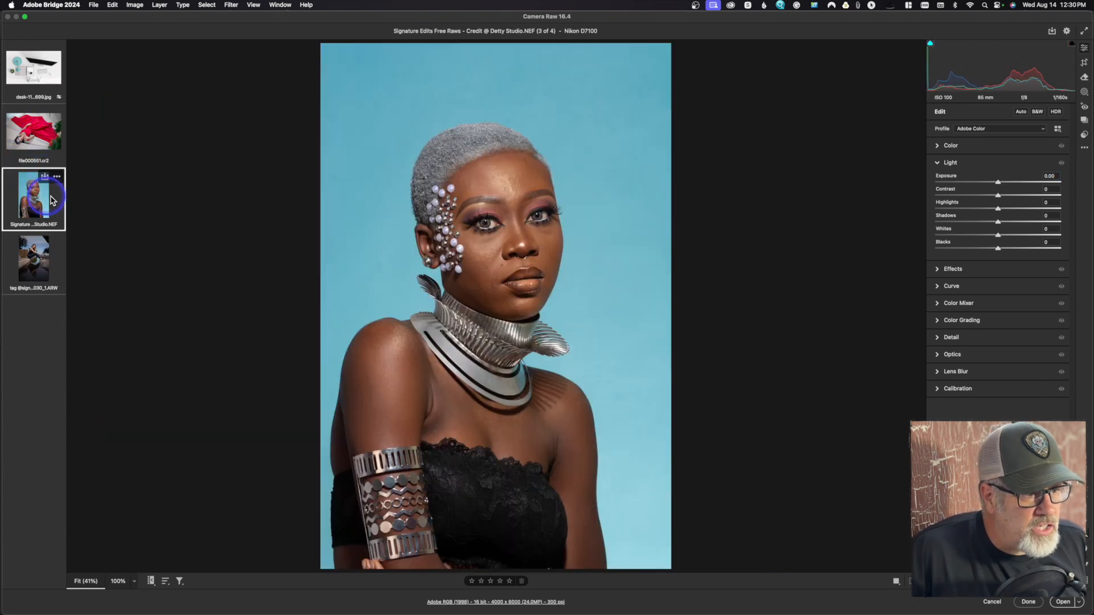
pyautogui.click(1007, 184)
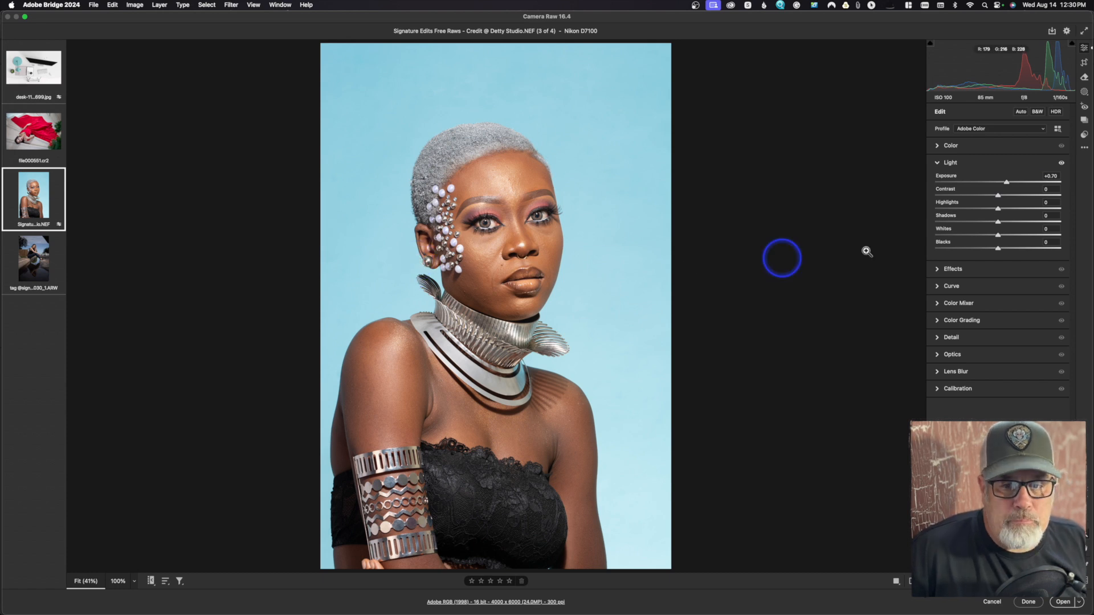
pyautogui.click(1085, 149)
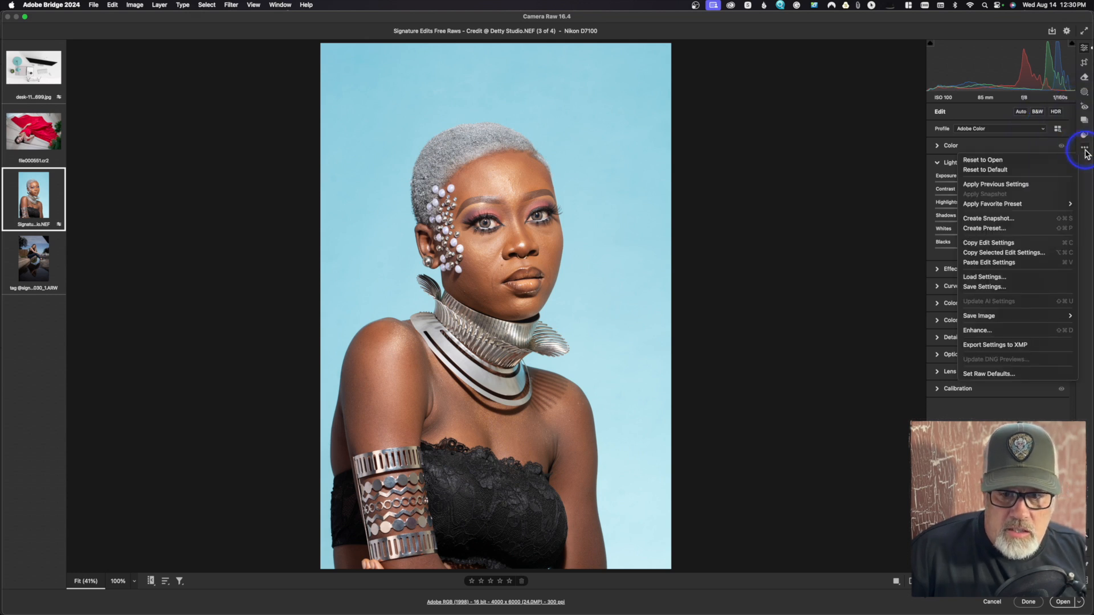
pyautogui.click(1008, 244)
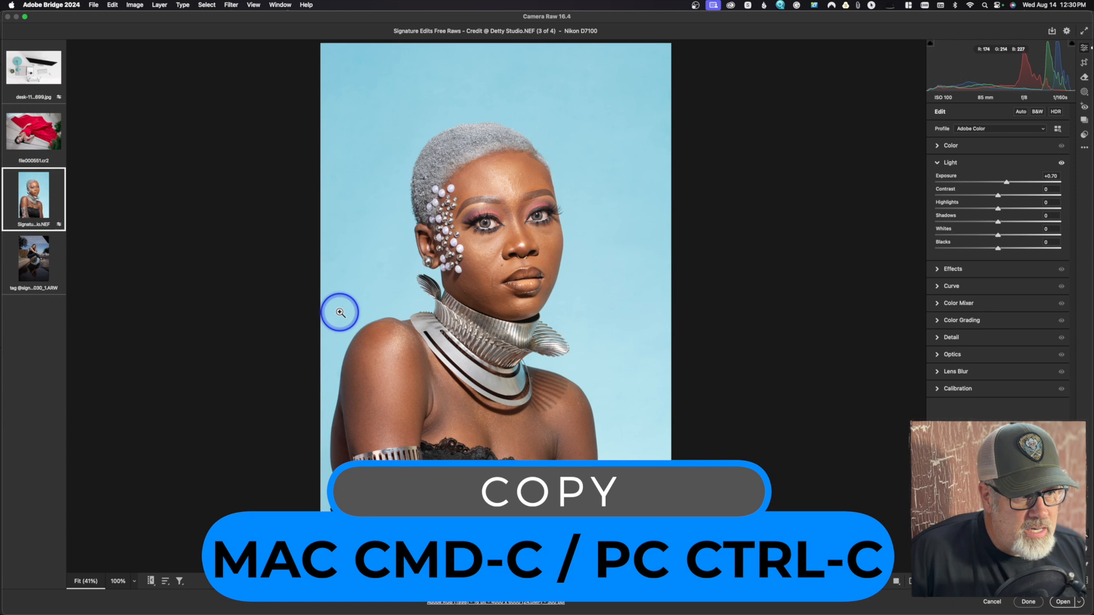
# Step: Paste the copied edit settings onto the ARW photo of the seated woman
pyautogui.click(30, 276)
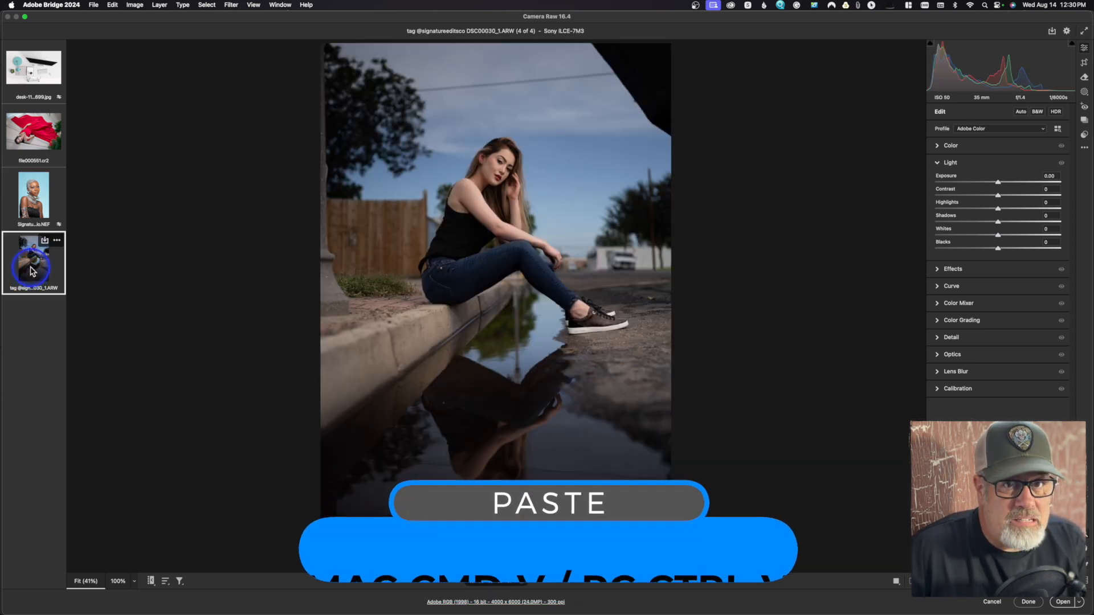
pyautogui.click(1084, 149)
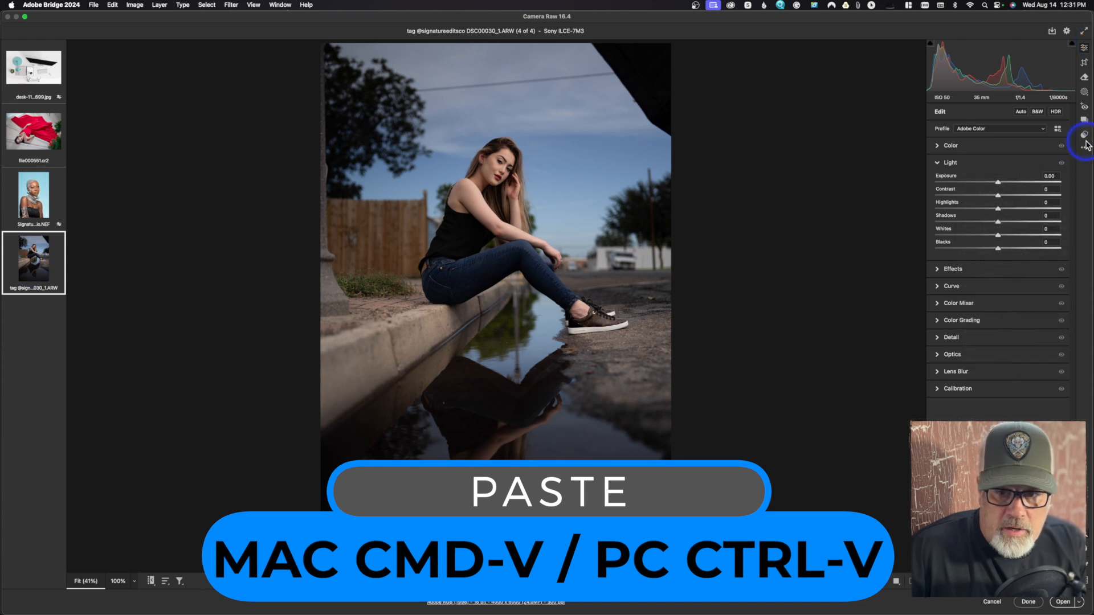
pyautogui.click(1084, 149)
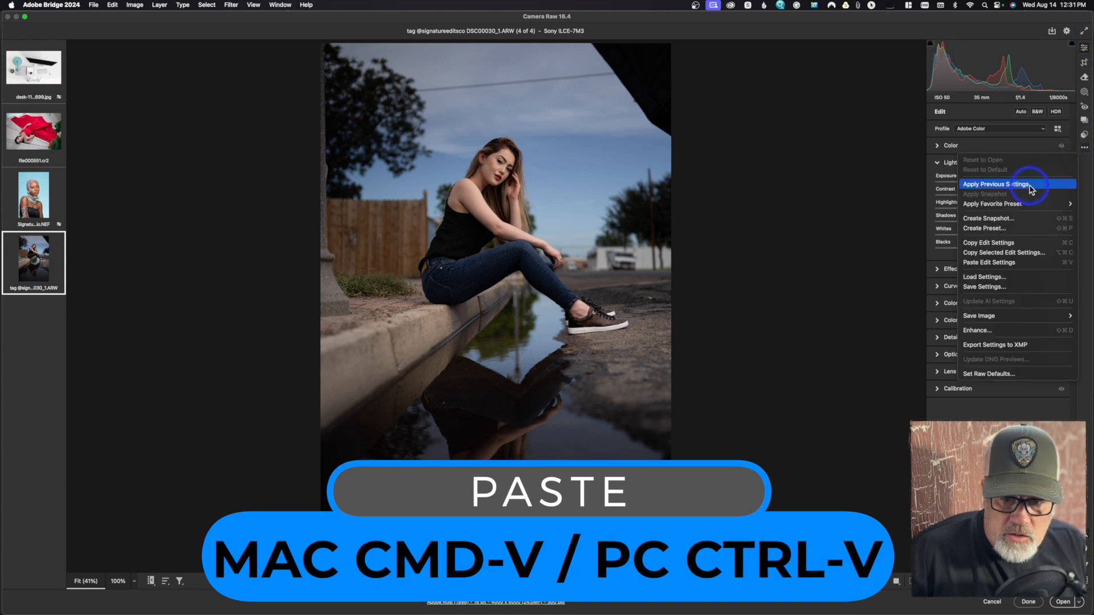
pyautogui.click(1034, 263)
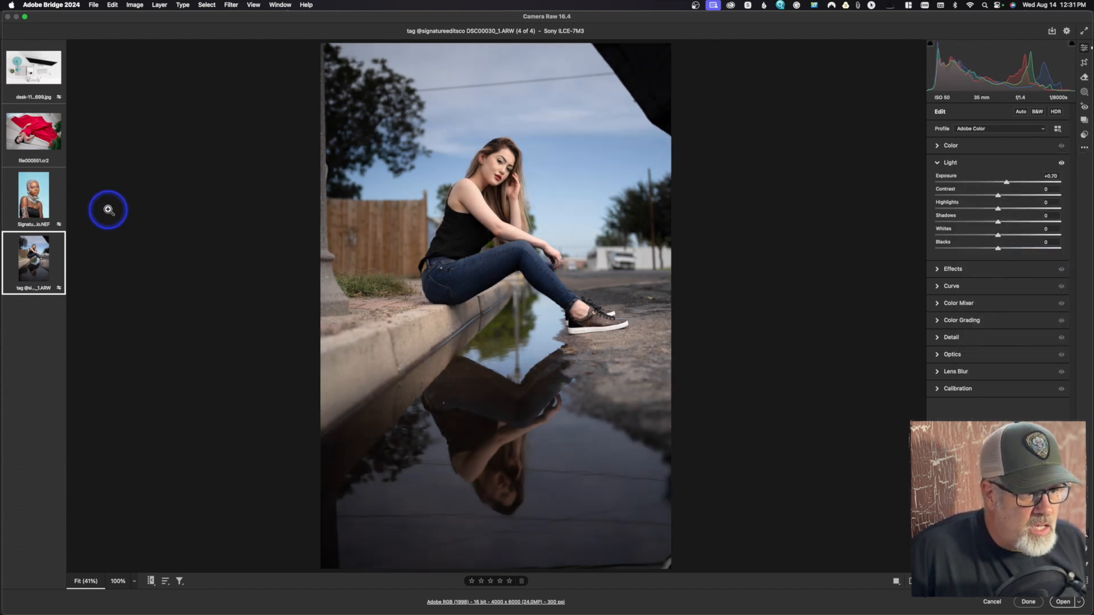
# Step: Return to the NEF portrait, and switch the filmstrip orientation to Horizontal and back to Vertical
pyautogui.moveTo(46, 261)
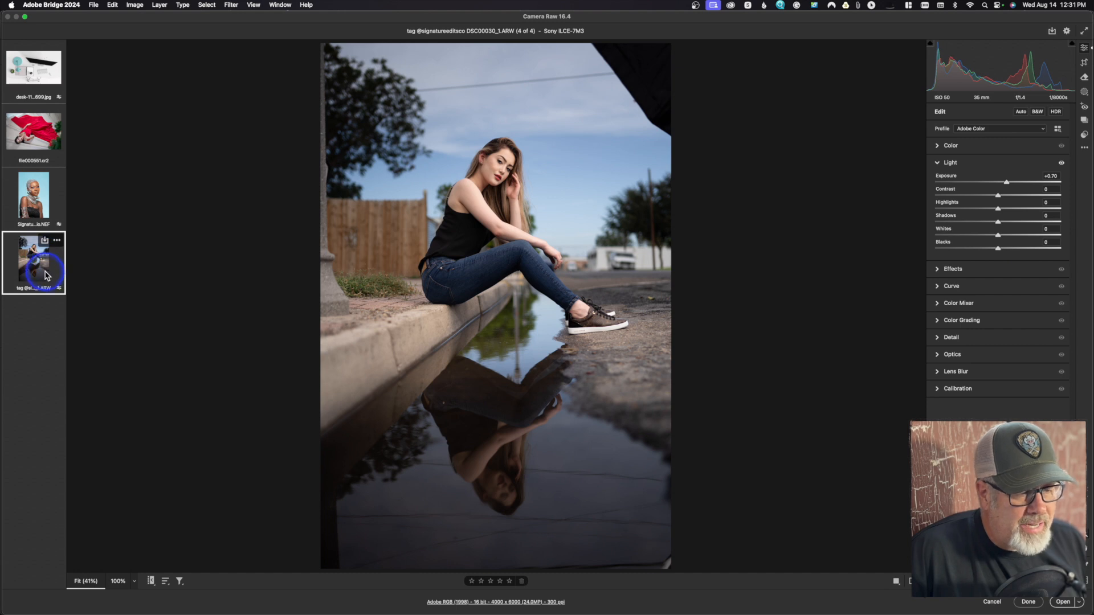
pyautogui.click(32, 191)
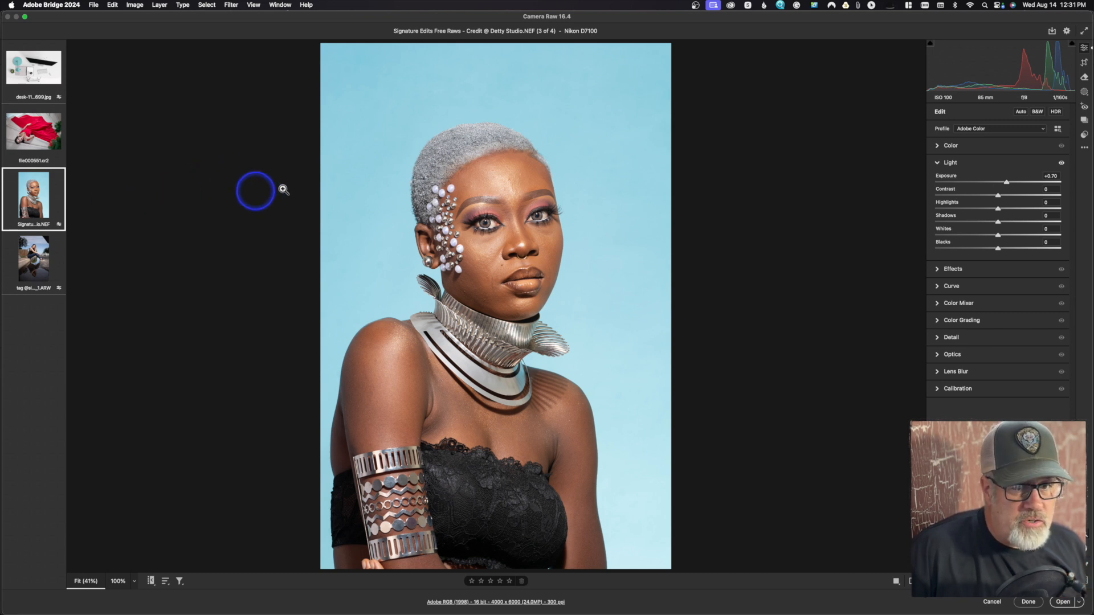
pyautogui.click(1085, 147)
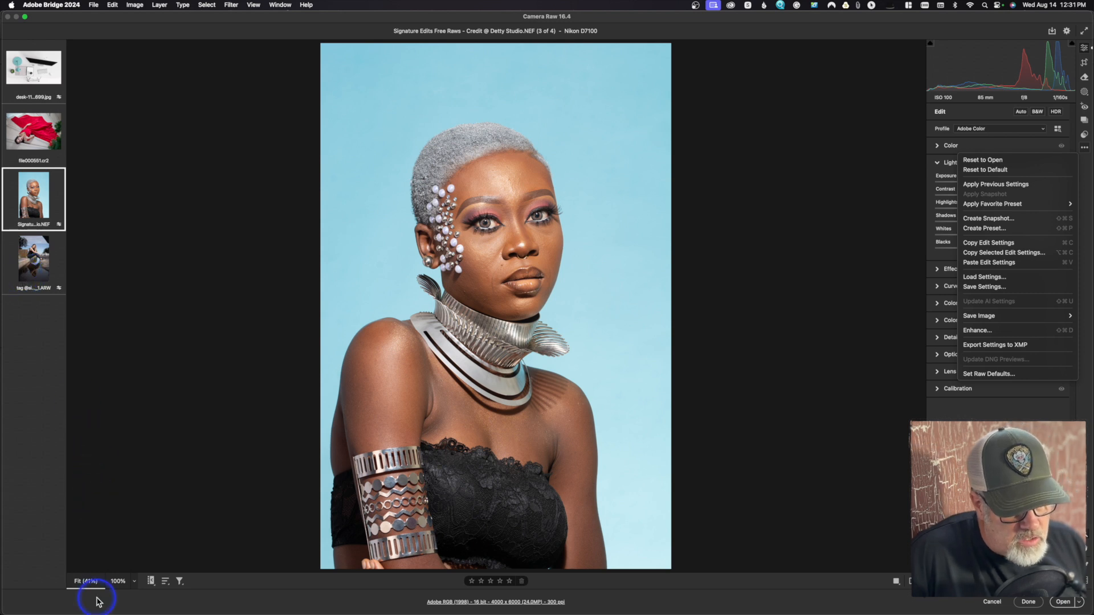
pyautogui.click(151, 582)
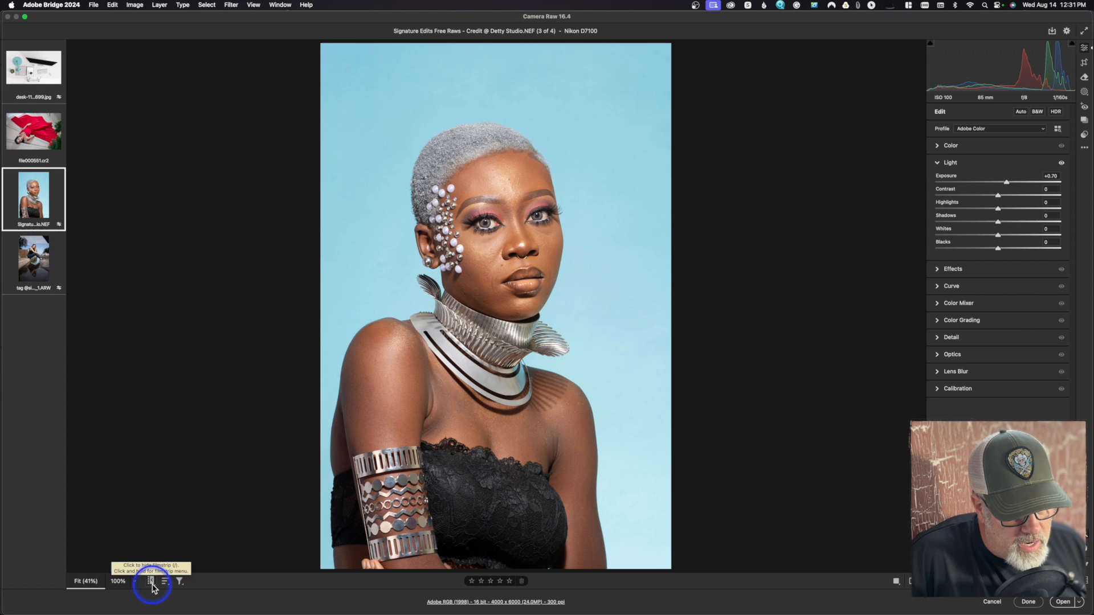
pyautogui.click(151, 583)
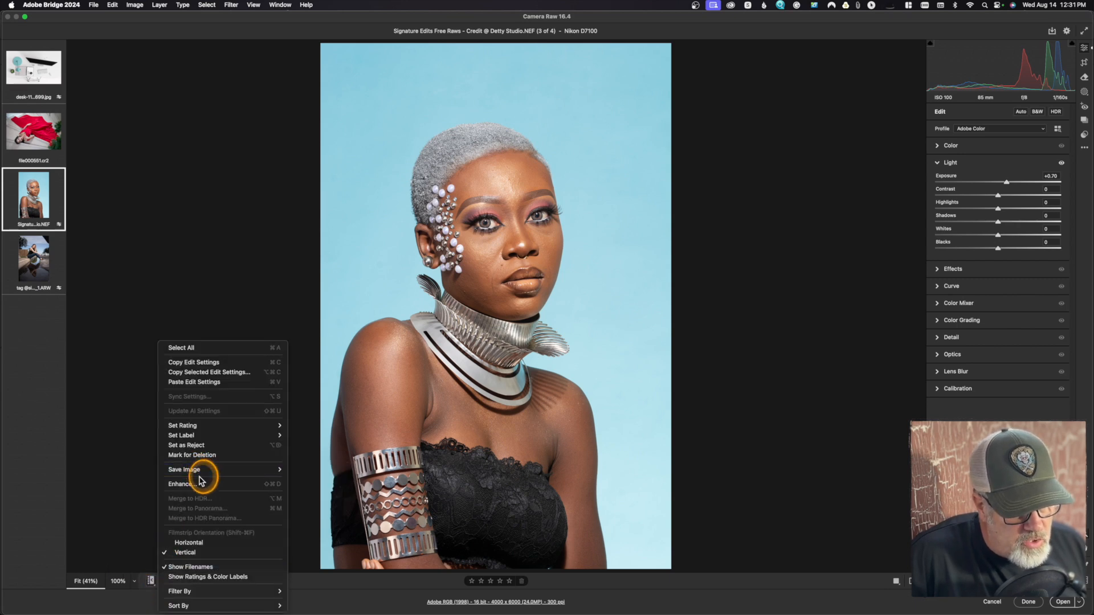
pyautogui.click(220, 542)
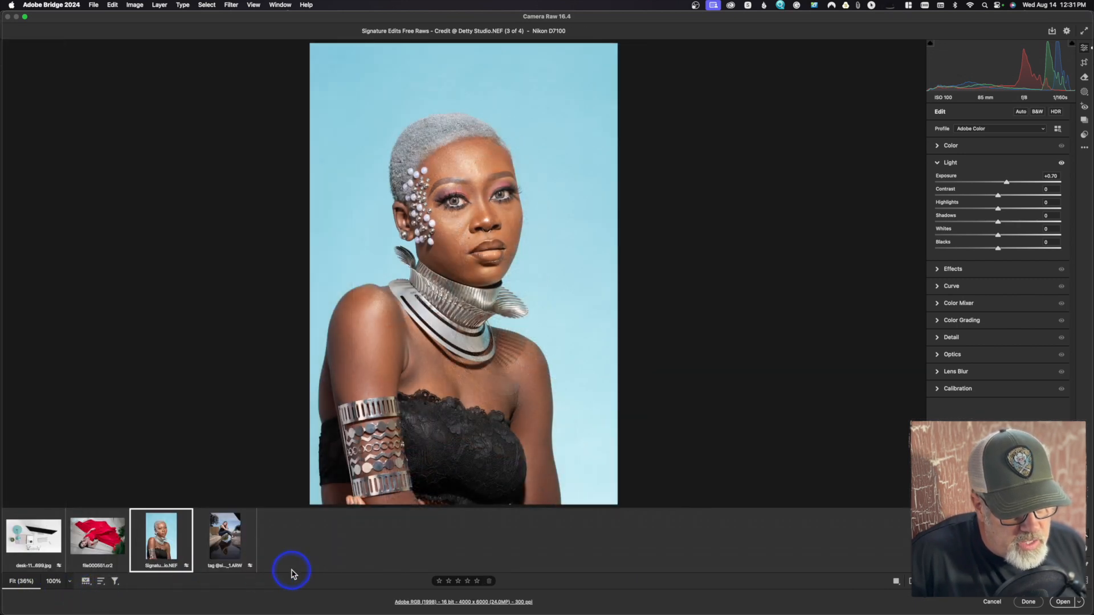
pyautogui.click(89, 587)
pyautogui.click(116, 554)
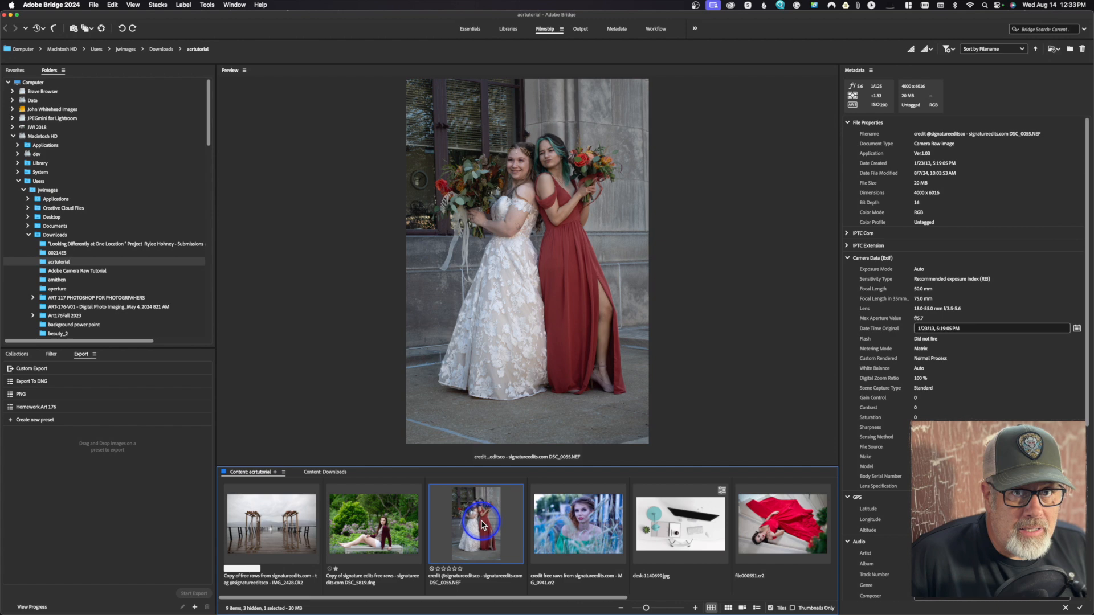
# Step: Open the DSC_0055.NEF photo of the two women with bouquets in Camera Raw and bring up the masking options
pyautogui.doubleClick(482, 522)
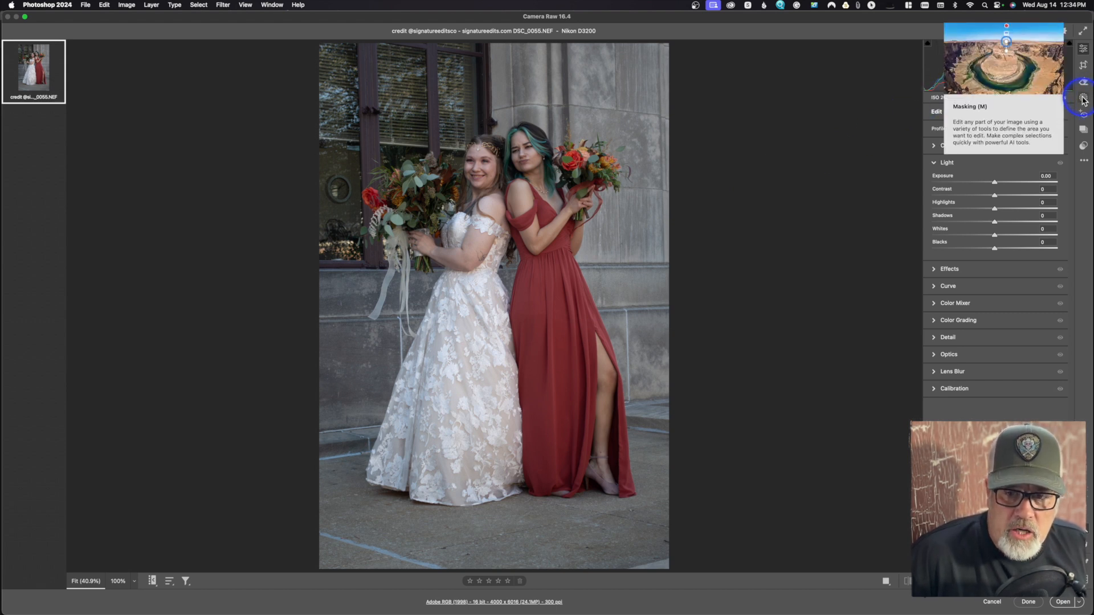
pyautogui.click(1083, 99)
pyautogui.click(965, 136)
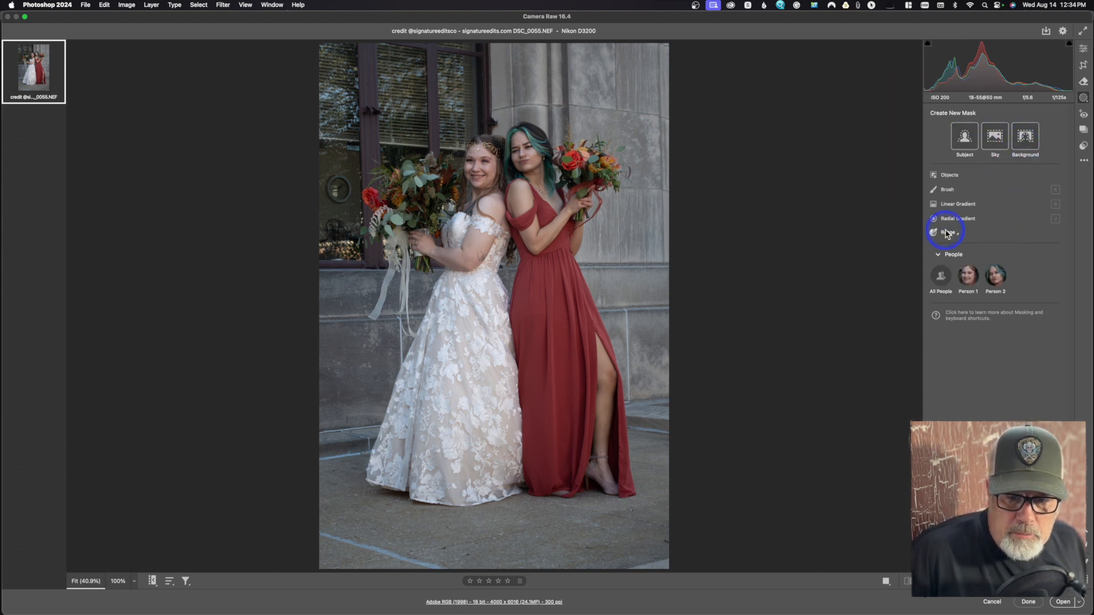
# Step: Preview the people mask overlays for All People, Person 1 and Person 2
pyautogui.moveTo(946, 271)
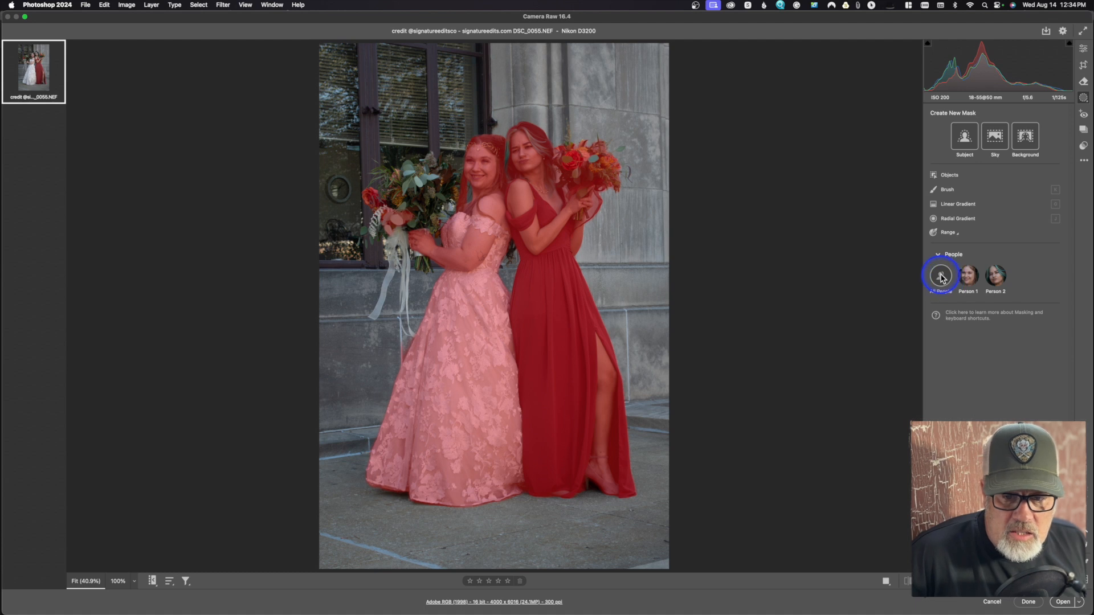
pyautogui.click(941, 278)
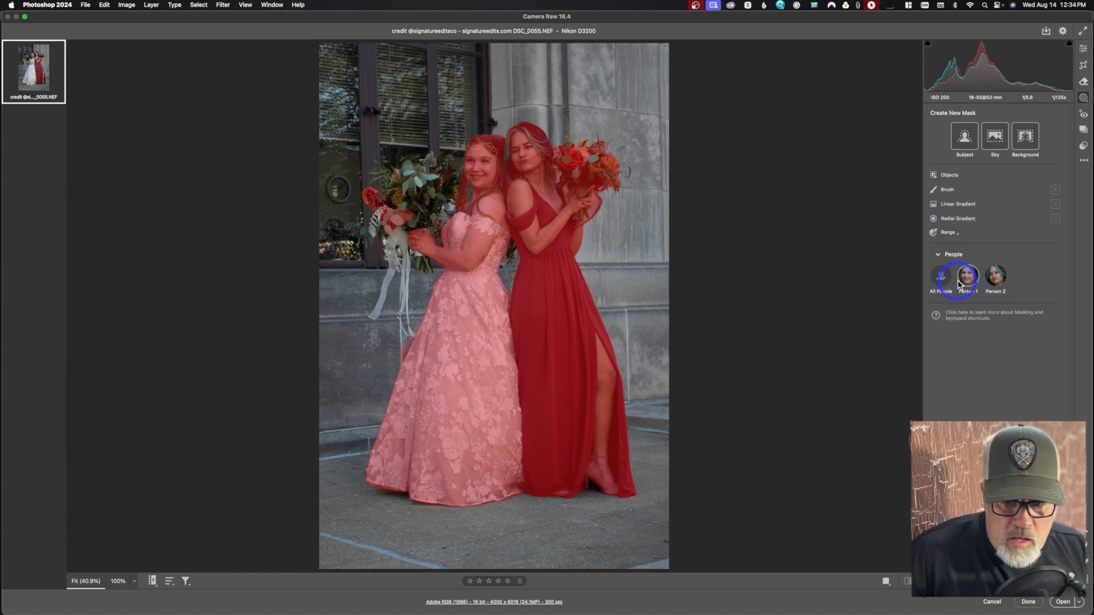
pyautogui.click(960, 283)
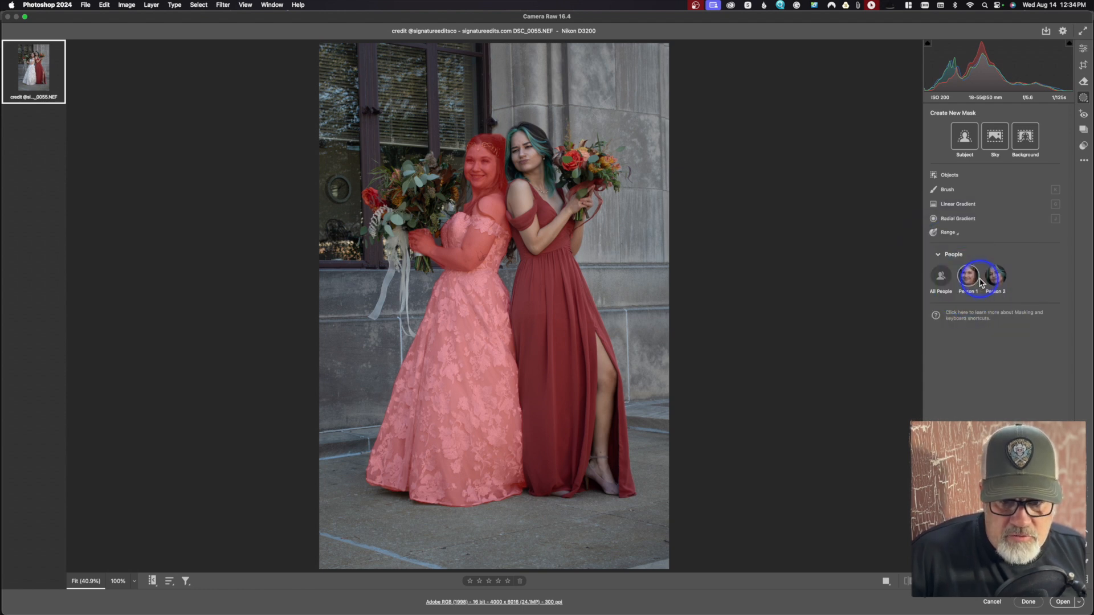
pyautogui.click(989, 283)
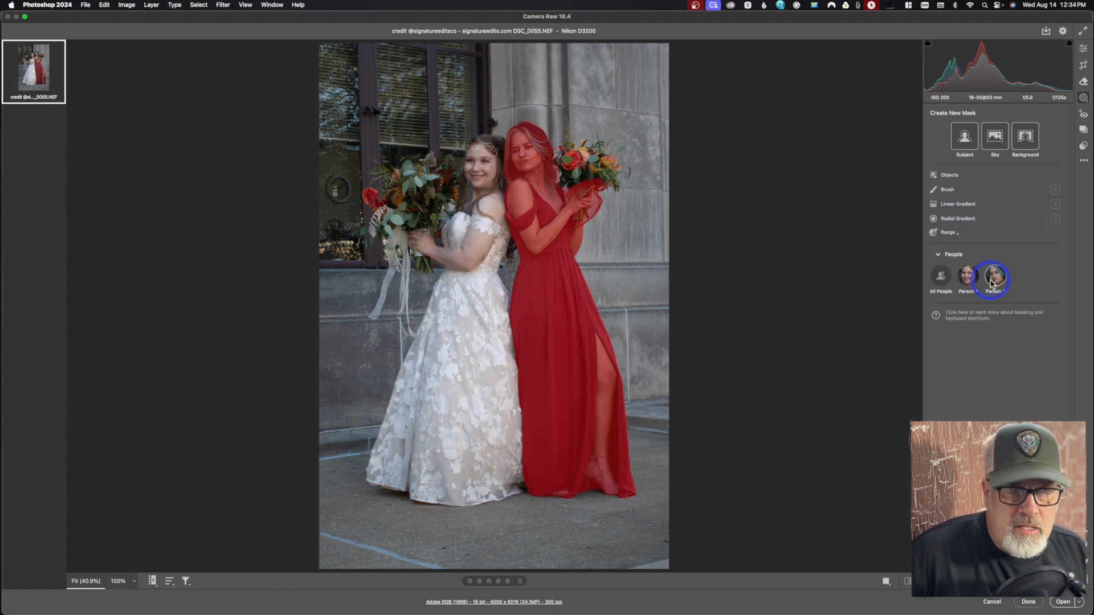
pyautogui.click(978, 282)
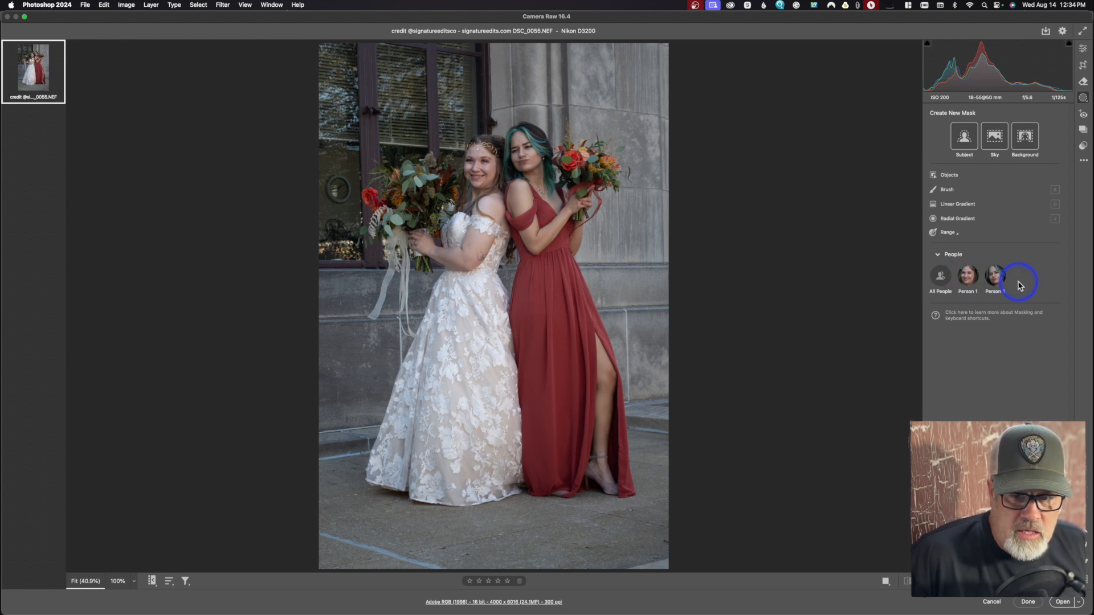
# Step: Choose Person 2 for masking and replace Entire Person with all eight individual parts, from Facial Skin through Clothes
pyautogui.moveTo(991, 278)
pyautogui.click(995, 277)
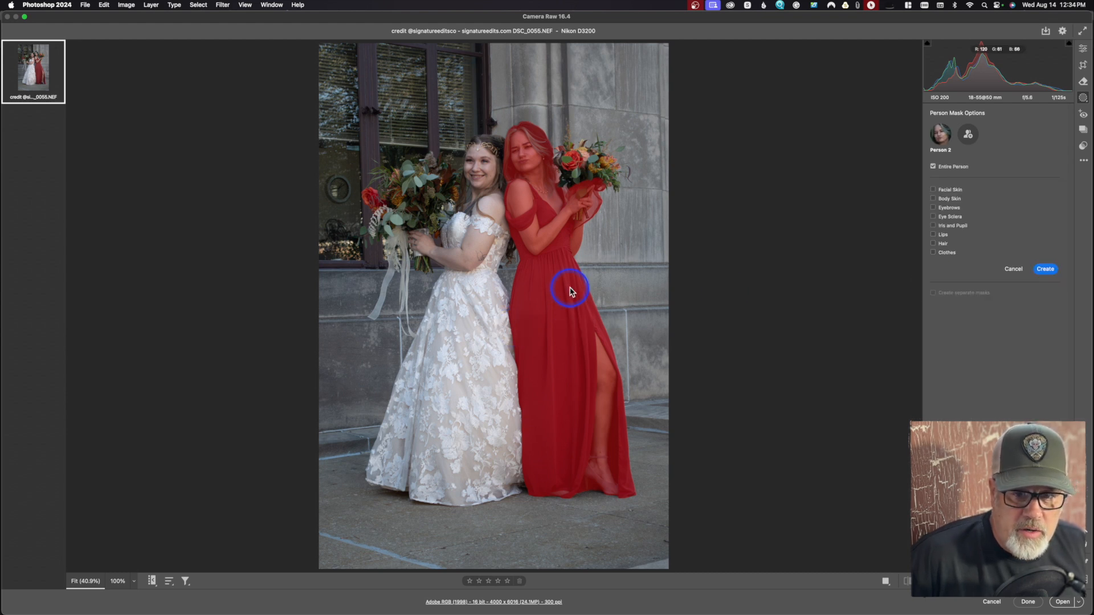
pyautogui.click(934, 167)
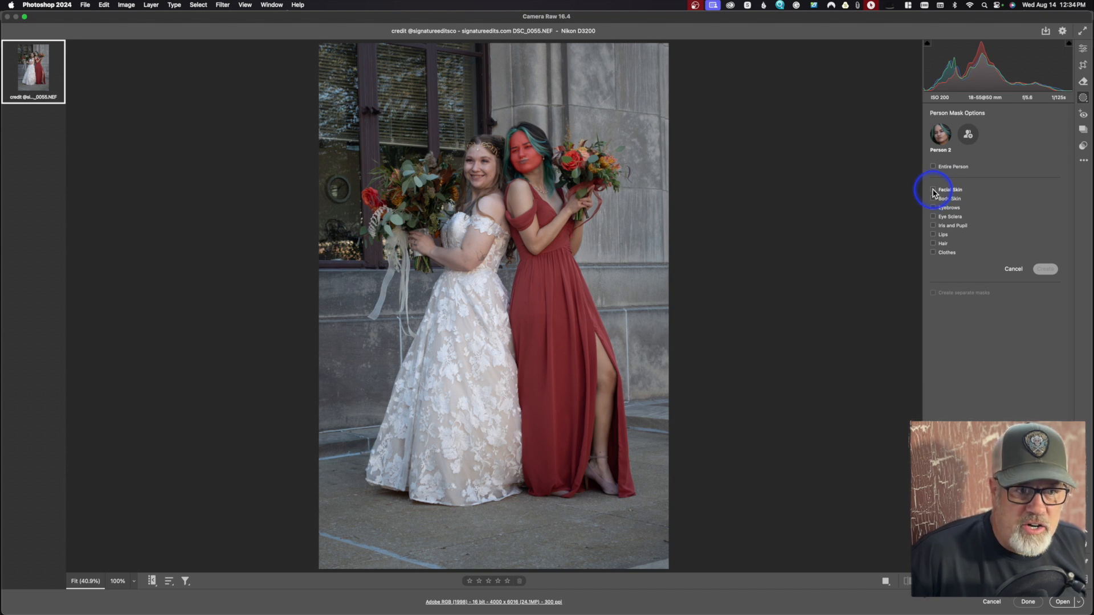
pyautogui.click(933, 191)
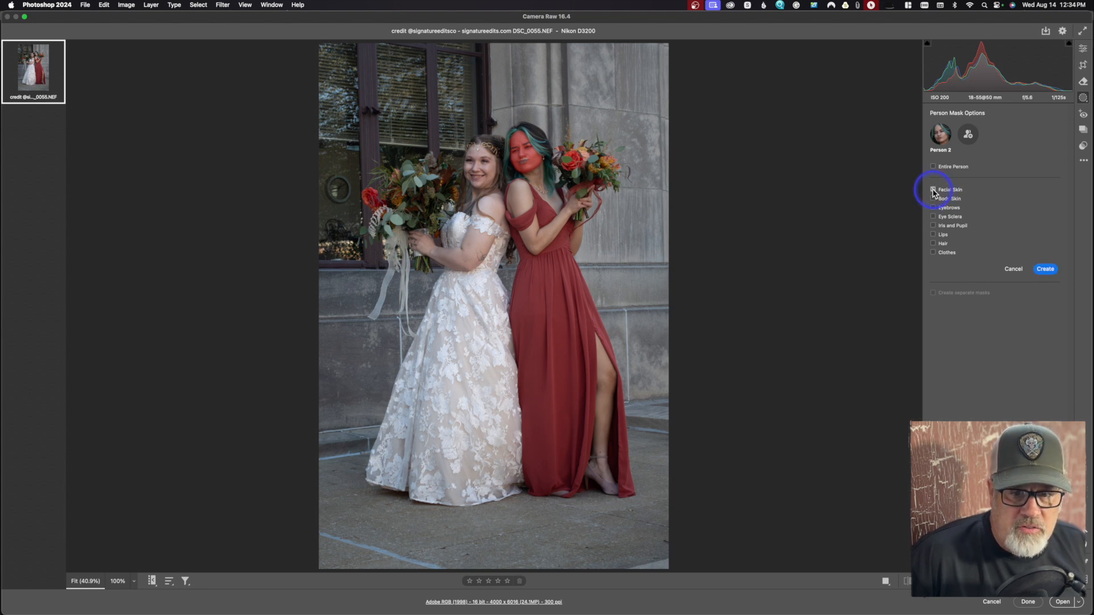
pyautogui.click(933, 198)
pyautogui.click(933, 208)
pyautogui.click(933, 217)
pyautogui.click(933, 225)
pyautogui.click(933, 235)
pyautogui.click(933, 243)
pyautogui.click(933, 253)
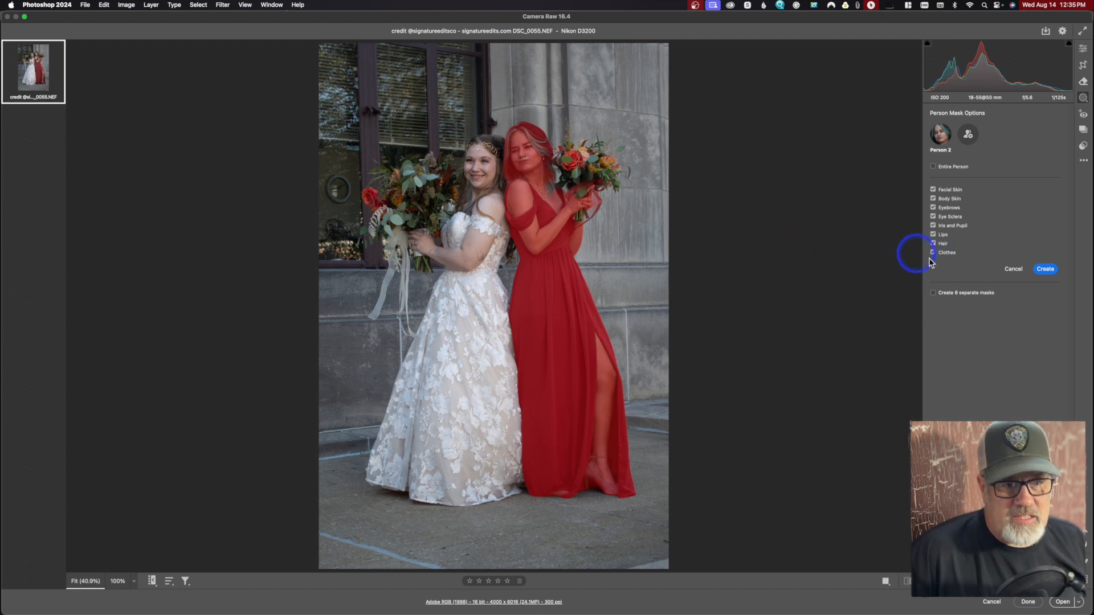
# Step: Create the mask from Person 2's eight selected parts and raise its exposure to +0.15
pyautogui.click(1049, 271)
pyautogui.click(828, 83)
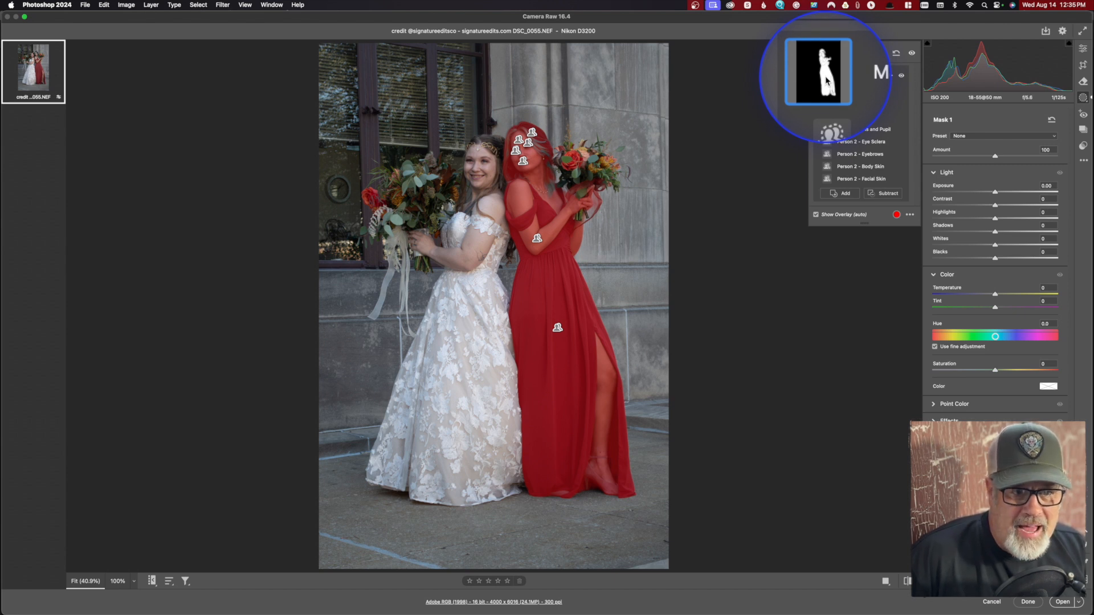
pyautogui.moveTo(995, 195); pyautogui.dragTo(997, 196)
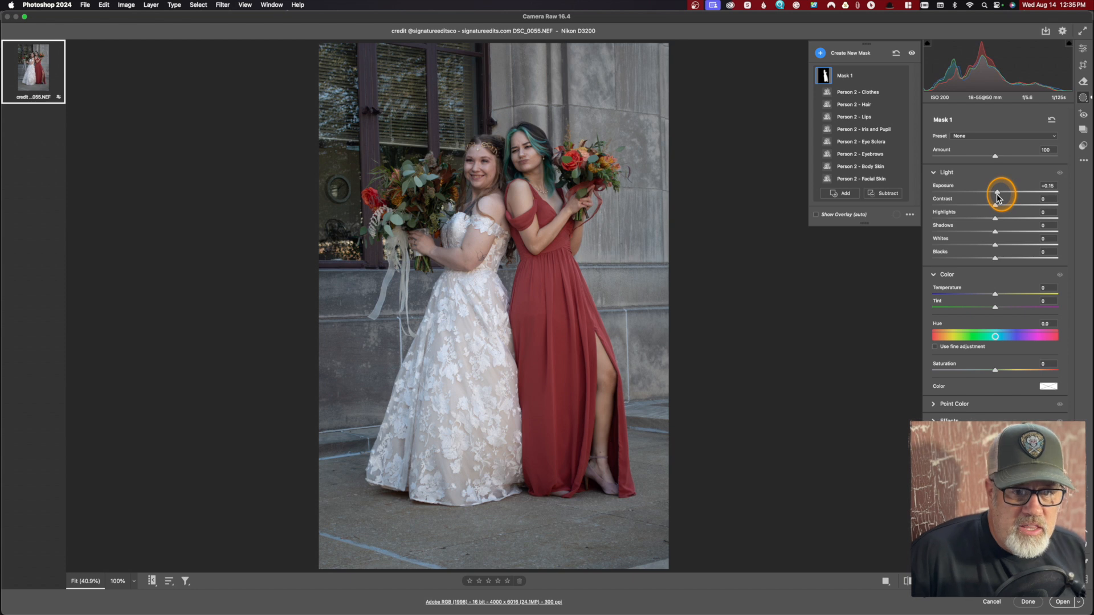
pyautogui.moveTo(997, 194); pyautogui.dragTo(997, 195)
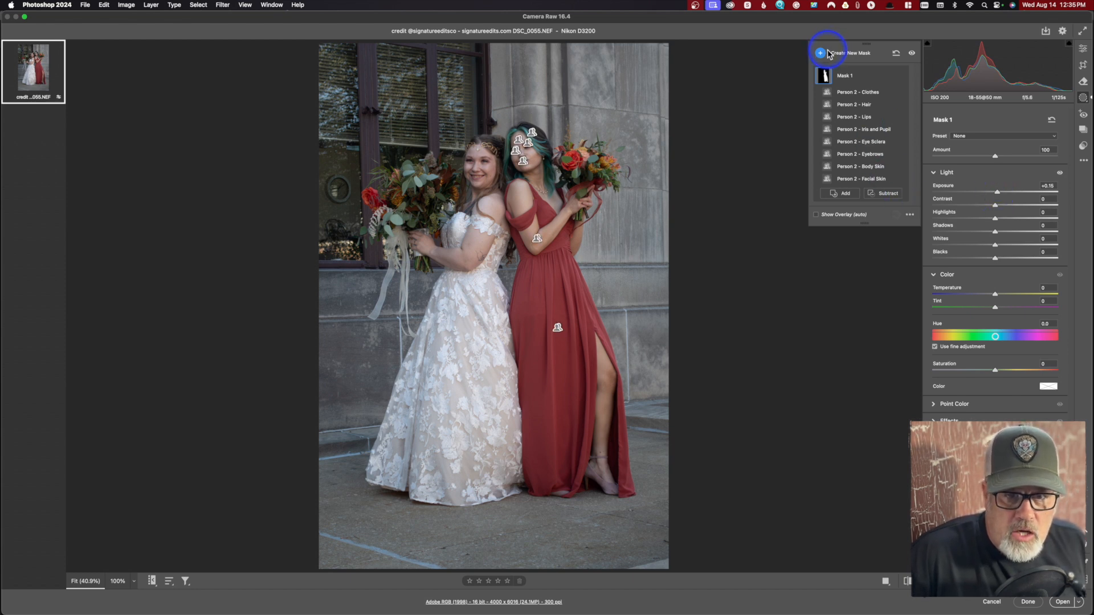
# Step: Start a new people mask for Person 1 with the Entire Person option turned off
pyautogui.click(847, 56)
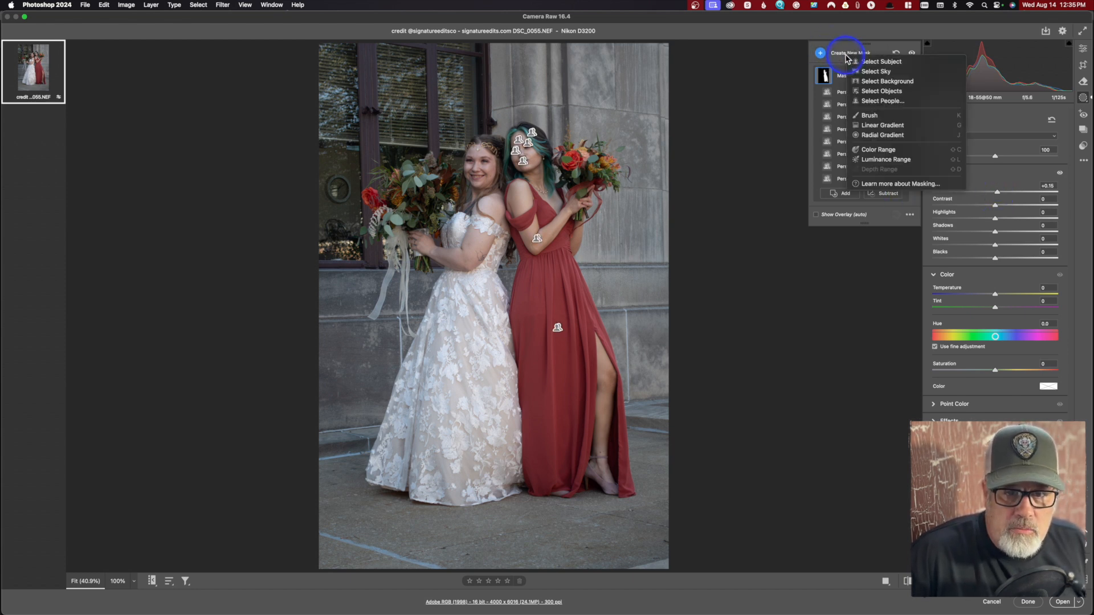
pyautogui.click(879, 101)
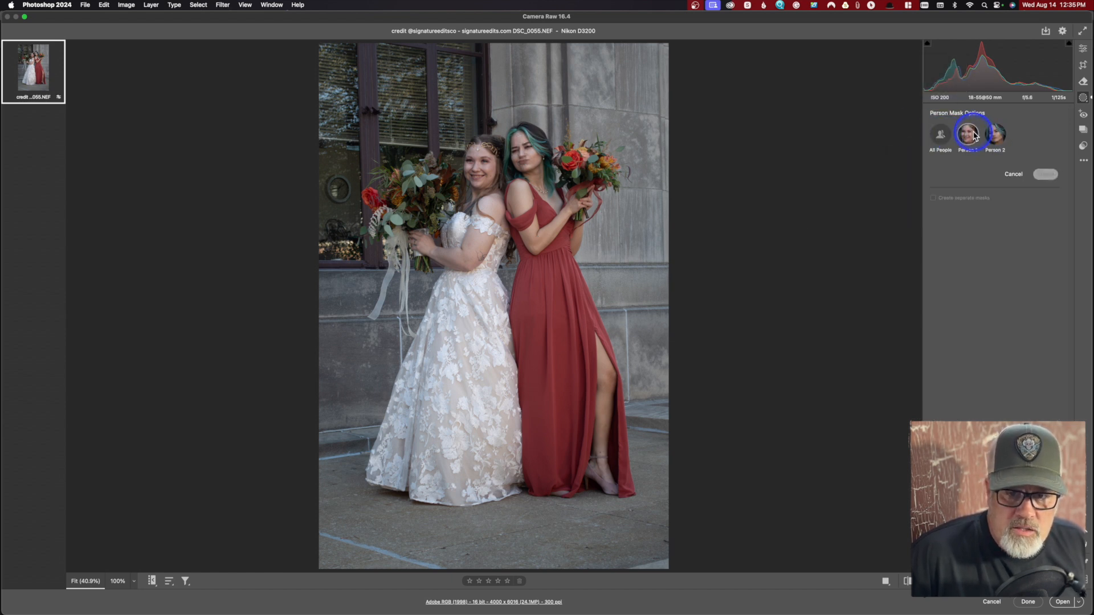
pyautogui.click(969, 134)
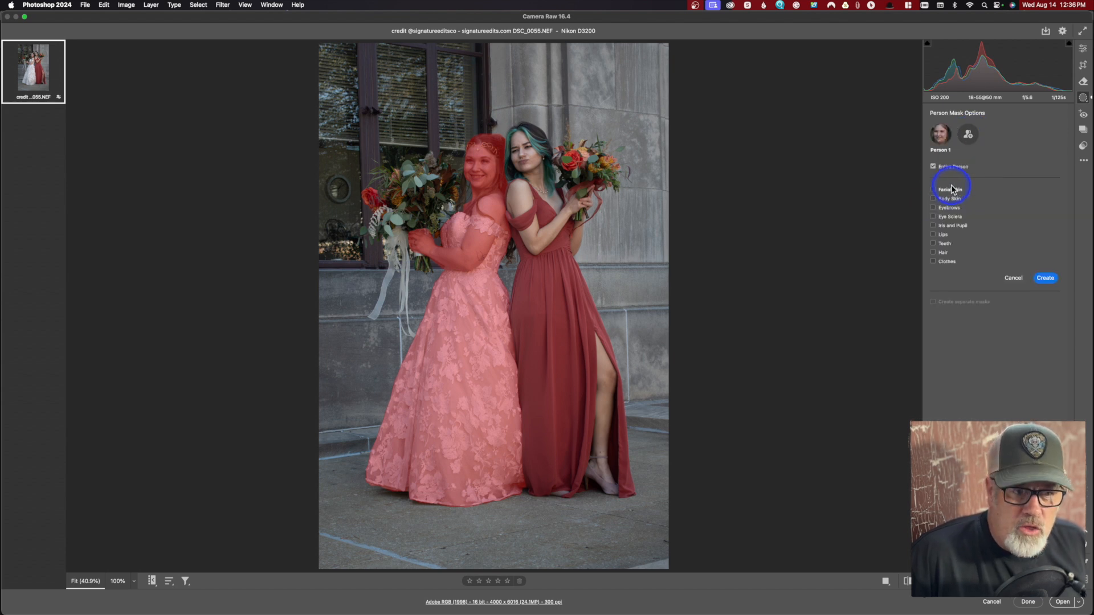
pyautogui.click(933, 169)
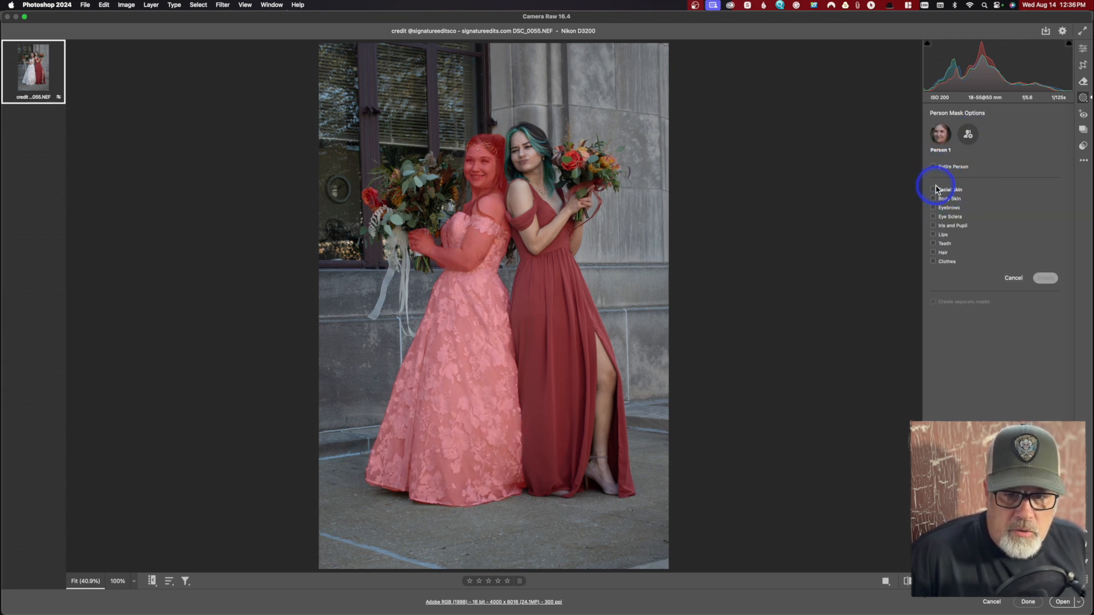
# Step: Select Person 1's individual parts from Facial Skin through Hair, including Teeth but leaving out Clothes
pyautogui.click(934, 252)
pyautogui.click(934, 243)
pyautogui.click(934, 235)
pyautogui.click(934, 226)
pyautogui.click(934, 217)
pyautogui.click(933, 207)
pyautogui.click(933, 198)
pyautogui.click(933, 190)
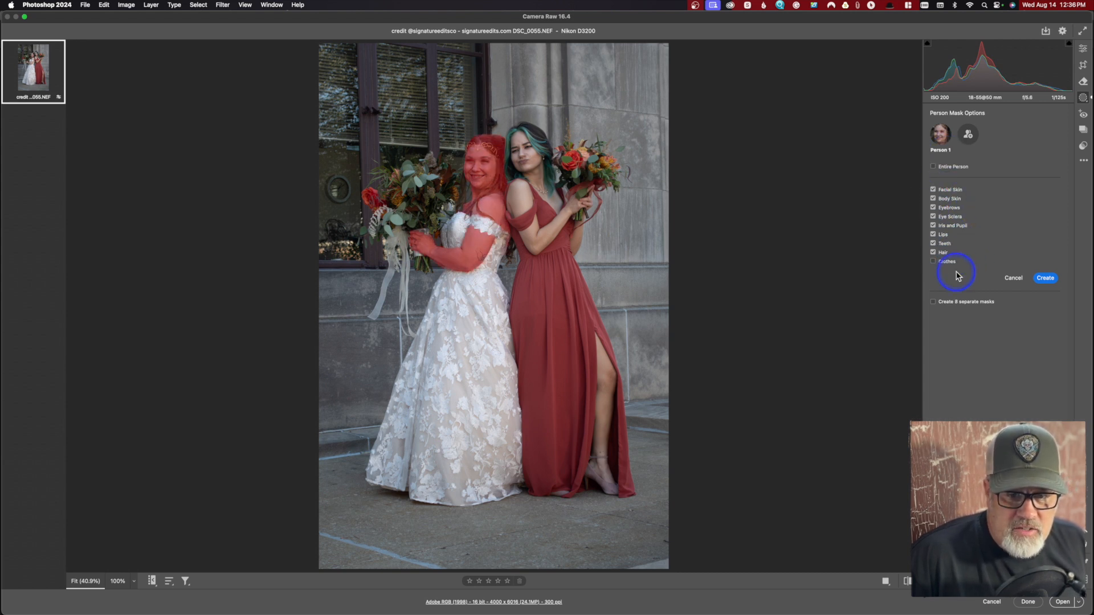
# Step: Create the Person 1 mask from the selected parts and set its exposure to +0.20
pyautogui.click(1045, 278)
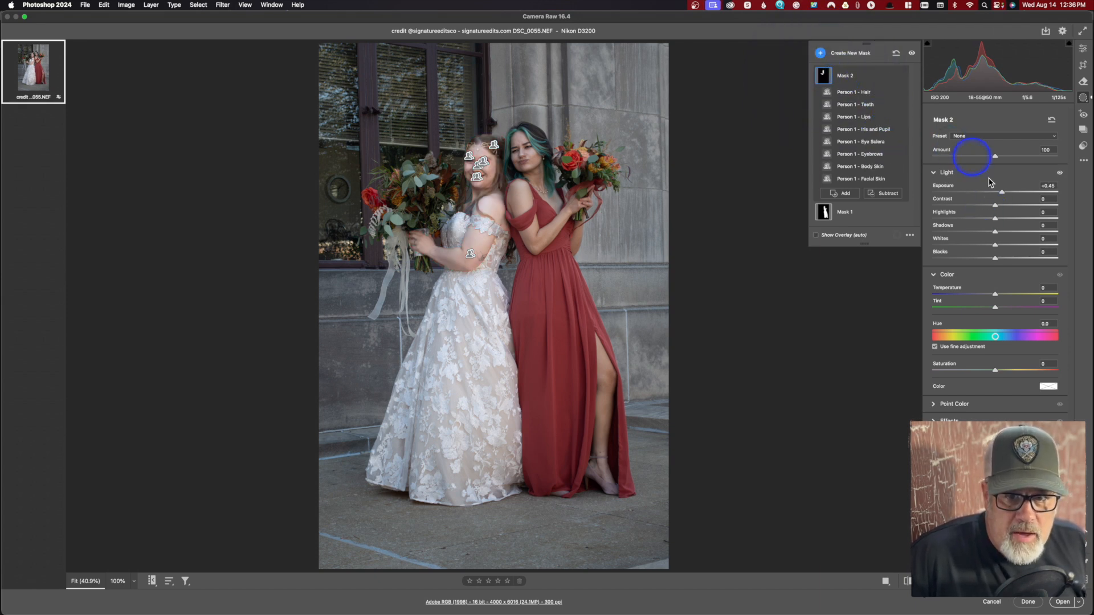
pyautogui.moveTo(1004, 192); pyautogui.dragTo(1000, 196)
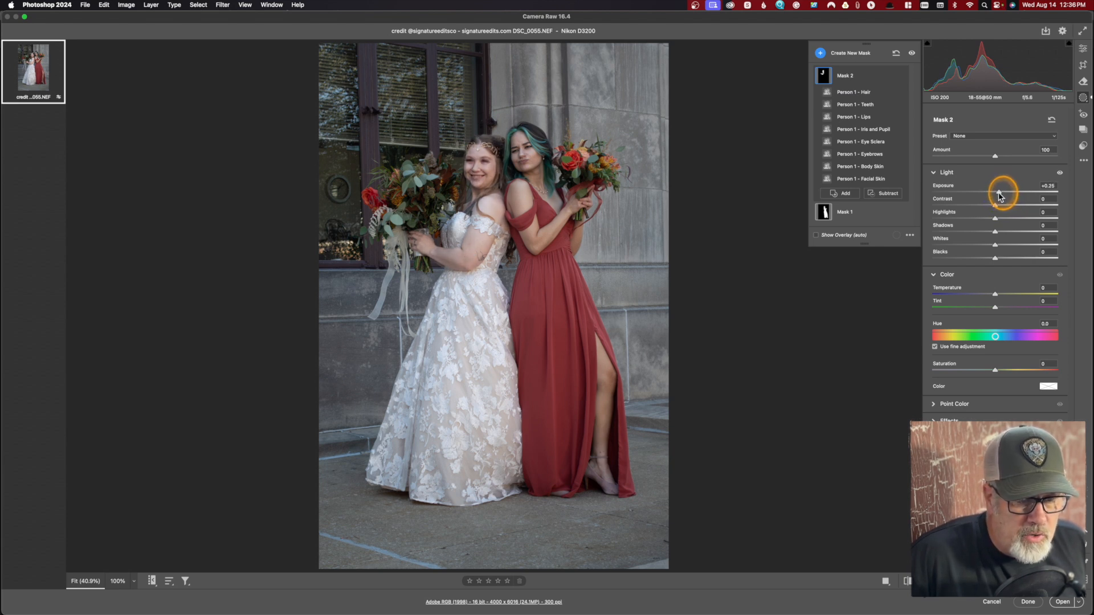
pyautogui.moveTo(998, 196); pyautogui.dragTo(996, 196)
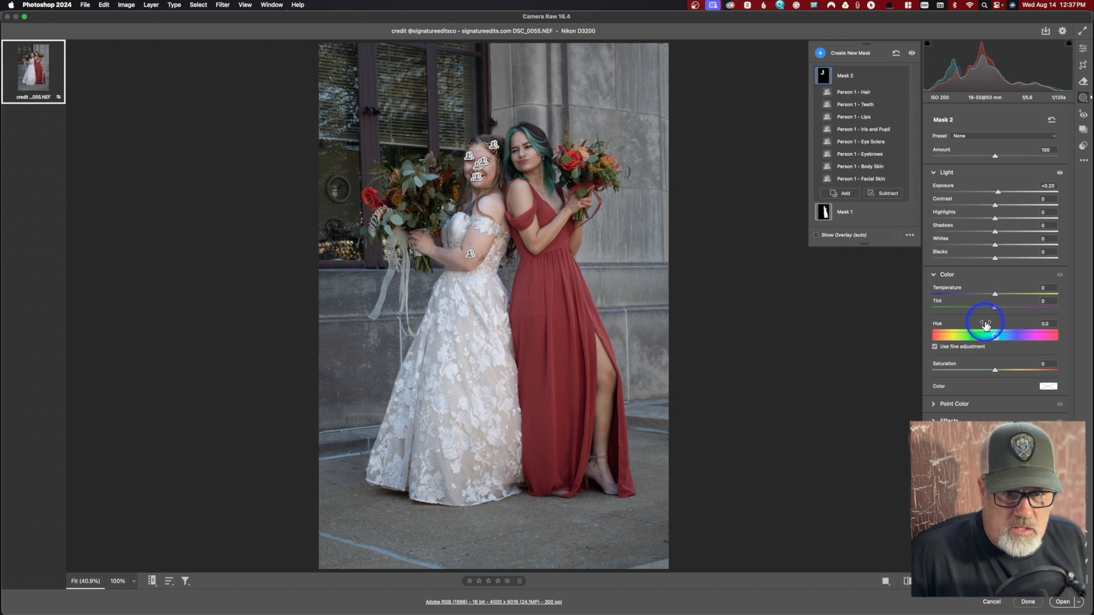
# Step: Add a Brush component to Mask 1 and paint over the bouquet and hands of the woman in red
pyautogui.click(826, 214)
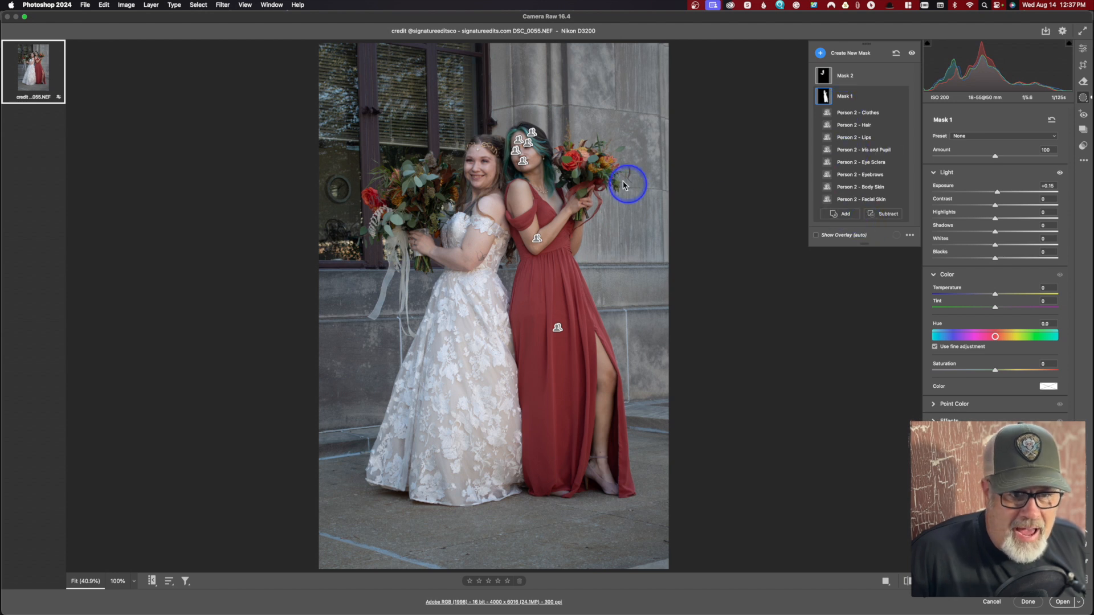
pyautogui.click(842, 215)
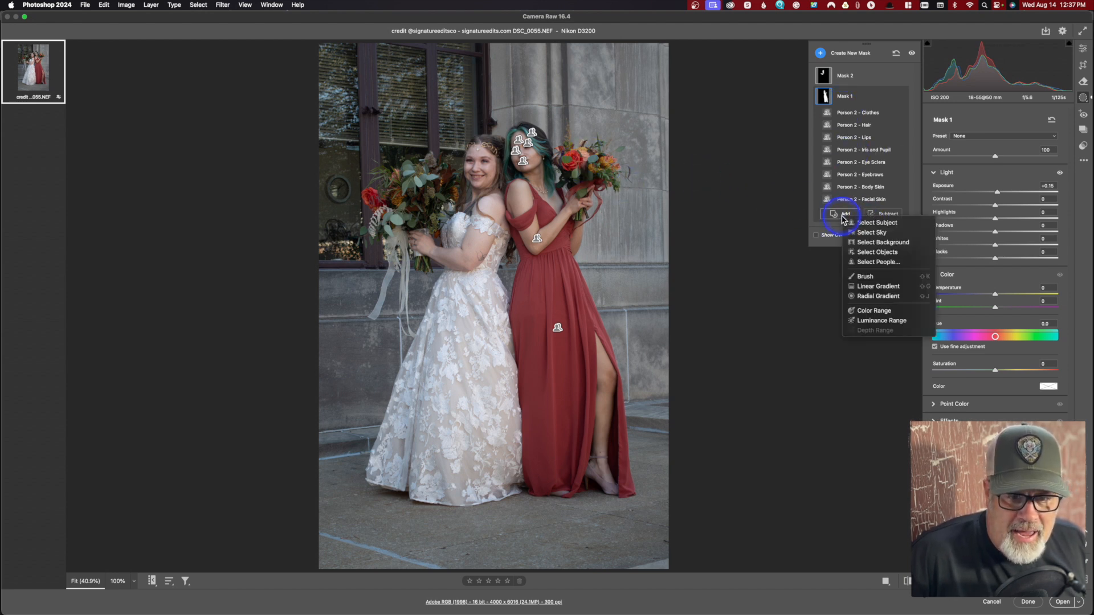
pyautogui.click(876, 277)
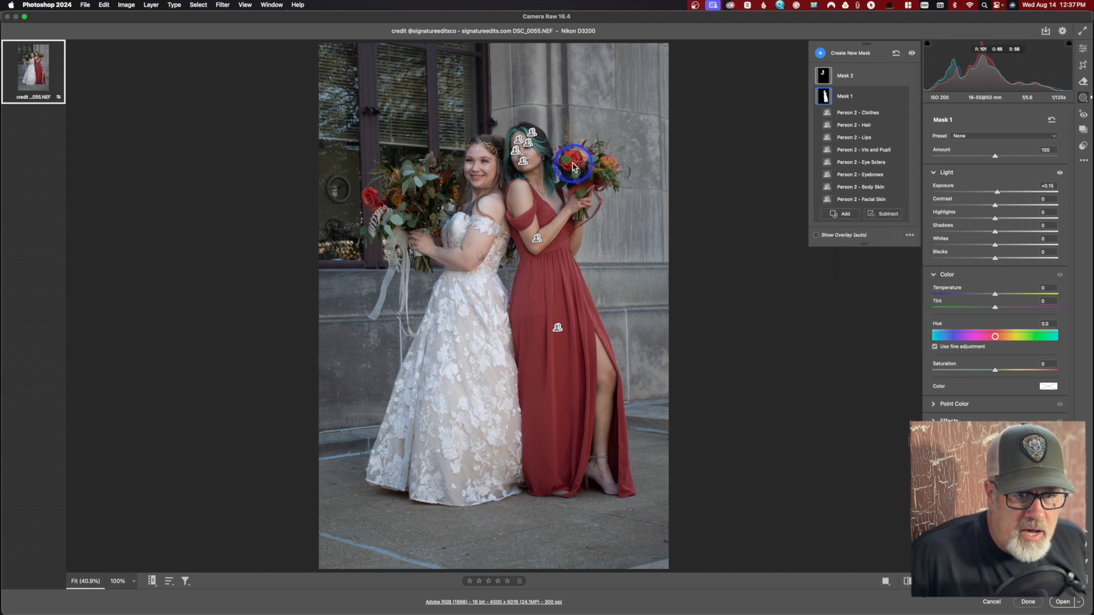
pyautogui.moveTo(585, 185); pyautogui.dragTo(576, 211)
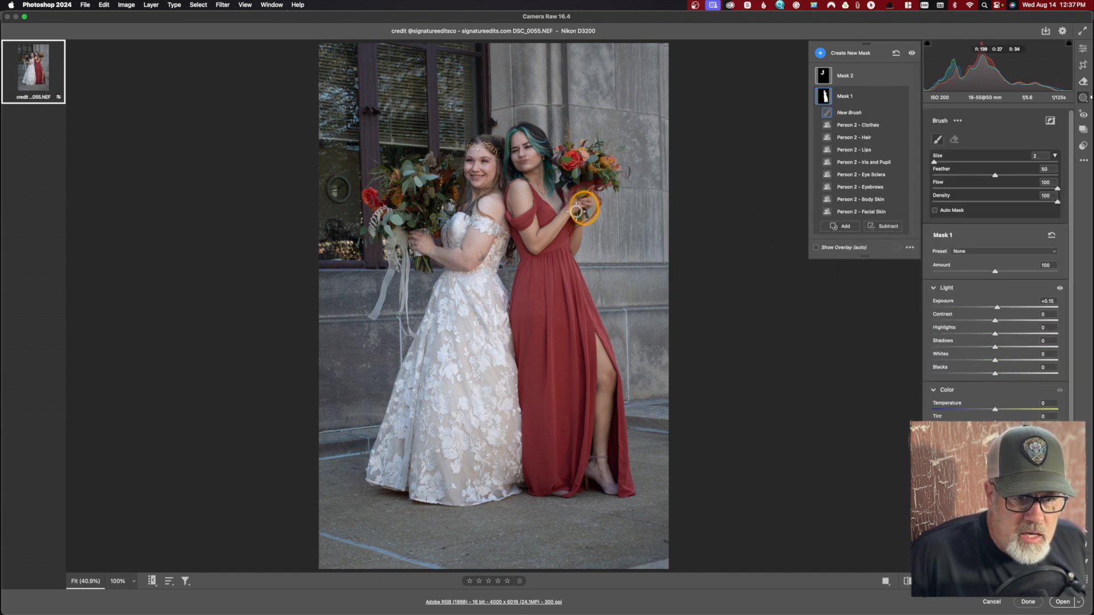
pyautogui.click(842, 98)
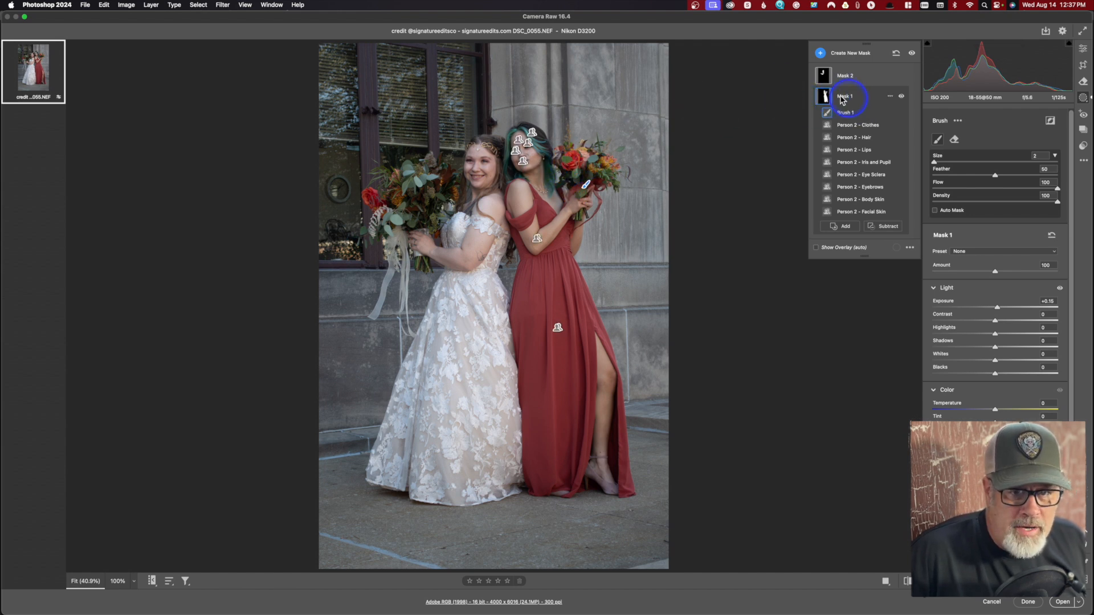
# Step: Switch the mask overlay to White on Black and fill the unpainted gaps in the bouquet area of Mask 1
pyautogui.click(910, 247)
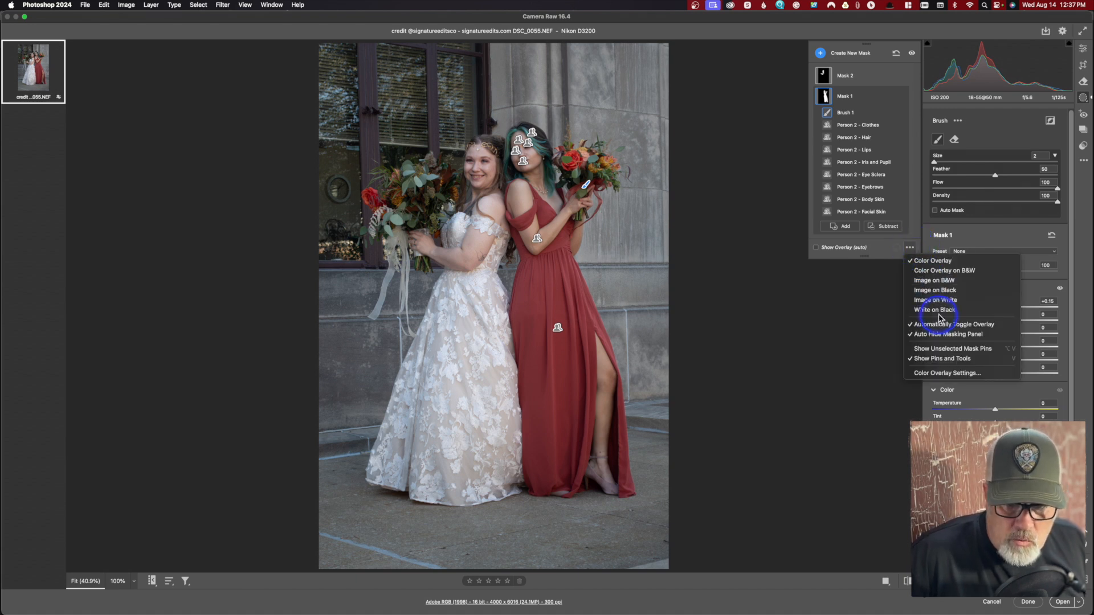
pyautogui.click(896, 300)
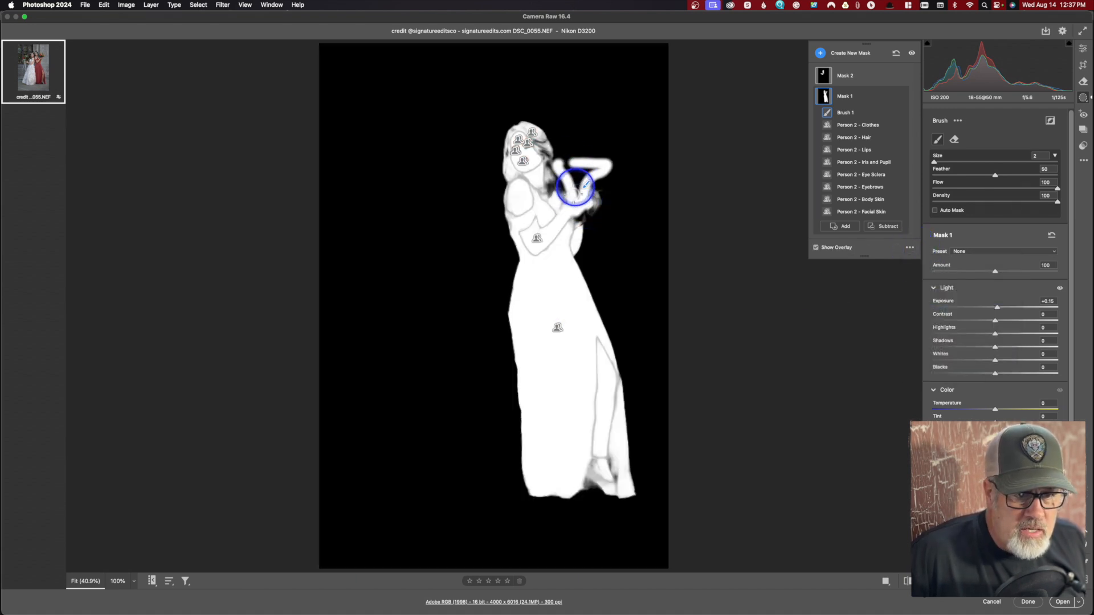
pyautogui.moveTo(571, 166)
pyautogui.mouseDown()
pyautogui.moveTo(582, 180)
pyautogui.moveTo(569, 163)
pyautogui.mouseUp()
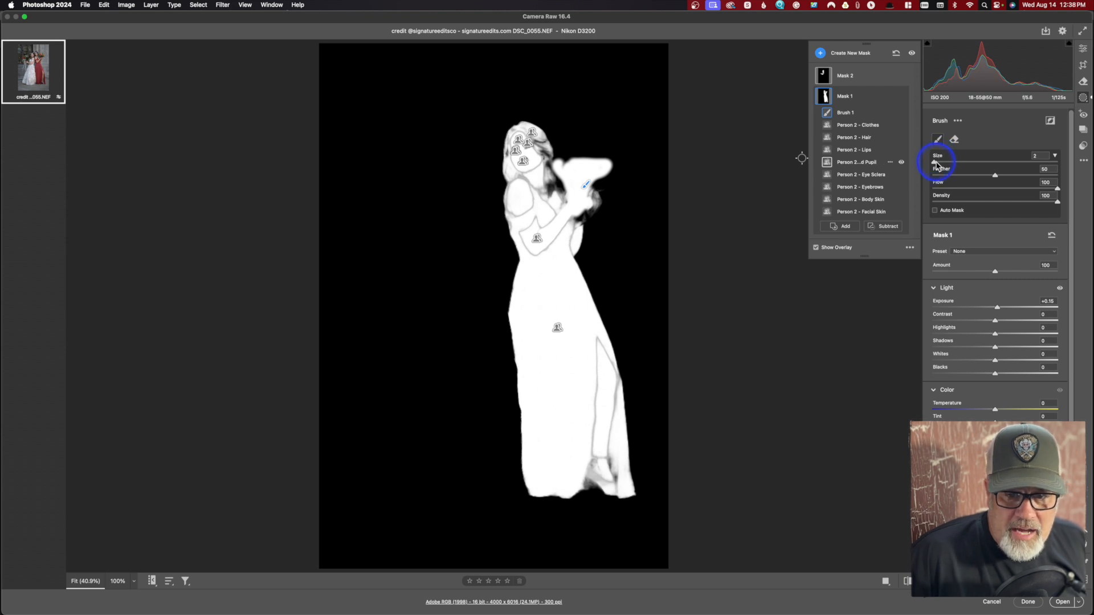
# Step: Start a new brush mask with a brush size of 9, using the White on Black overlay
pyautogui.click(831, 55)
pyautogui.click(857, 114)
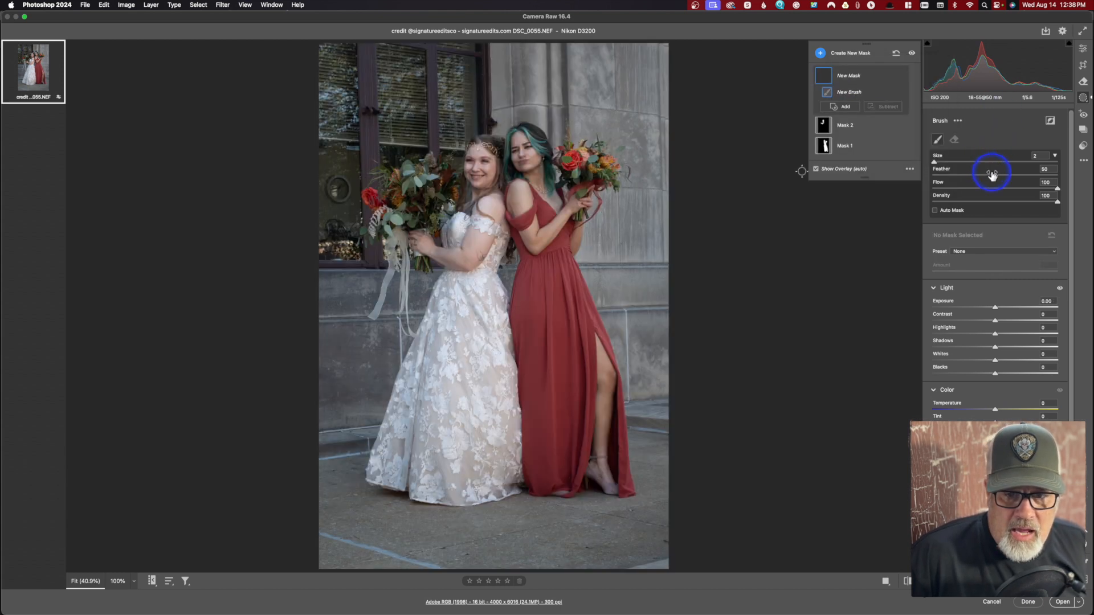
pyautogui.moveTo(936, 163); pyautogui.dragTo(944, 163)
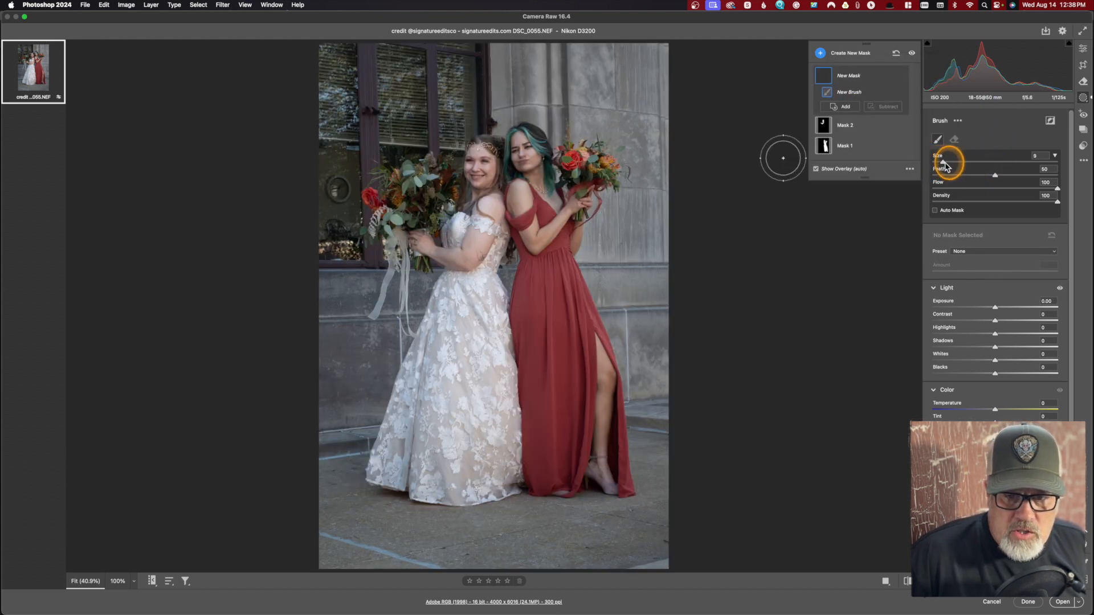
pyautogui.click(909, 168)
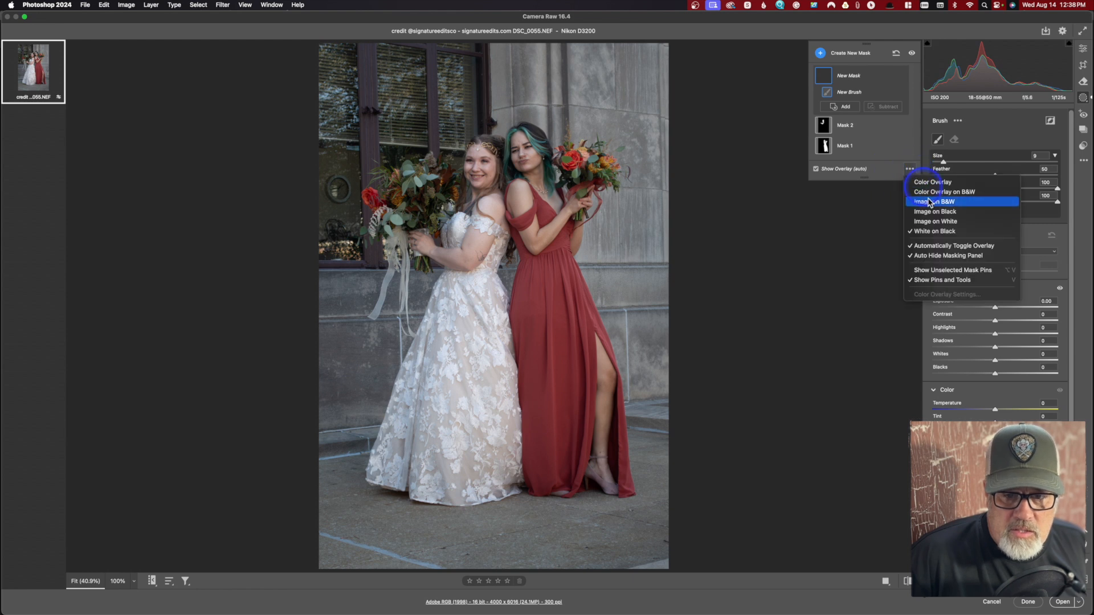
pyautogui.click(927, 234)
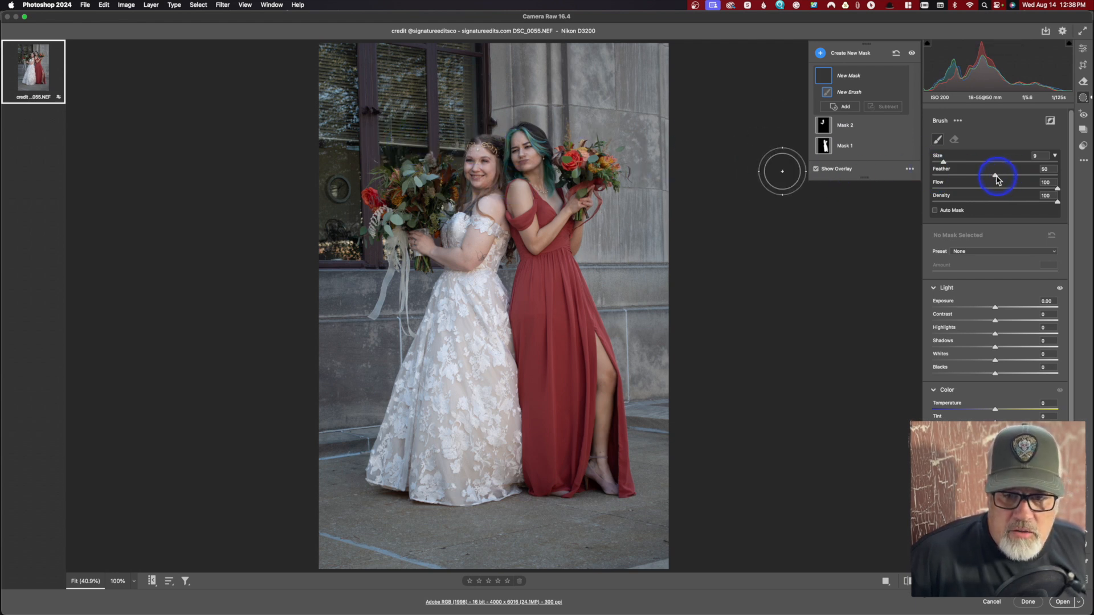
# Step: Compare brush edges by painting one vertical stroke with feather 100 and a second beside it with feather 0
pyautogui.moveTo(1005, 178); pyautogui.dragTo(1076, 178)
pyautogui.click(402, 189)
pyautogui.moveTo(402, 190); pyautogui.dragTo(391, 347)
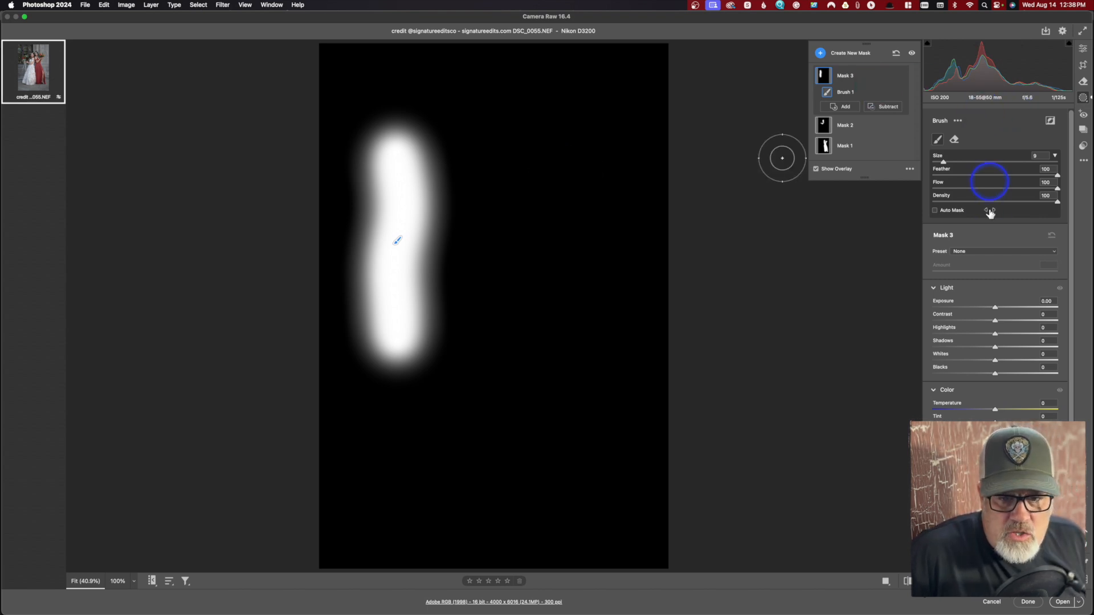
pyautogui.moveTo(1052, 177); pyautogui.dragTo(932, 176)
pyautogui.moveTo(554, 140)
pyautogui.mouseDown()
pyautogui.moveTo(563, 207)
pyautogui.moveTo(557, 385)
pyautogui.mouseUp()
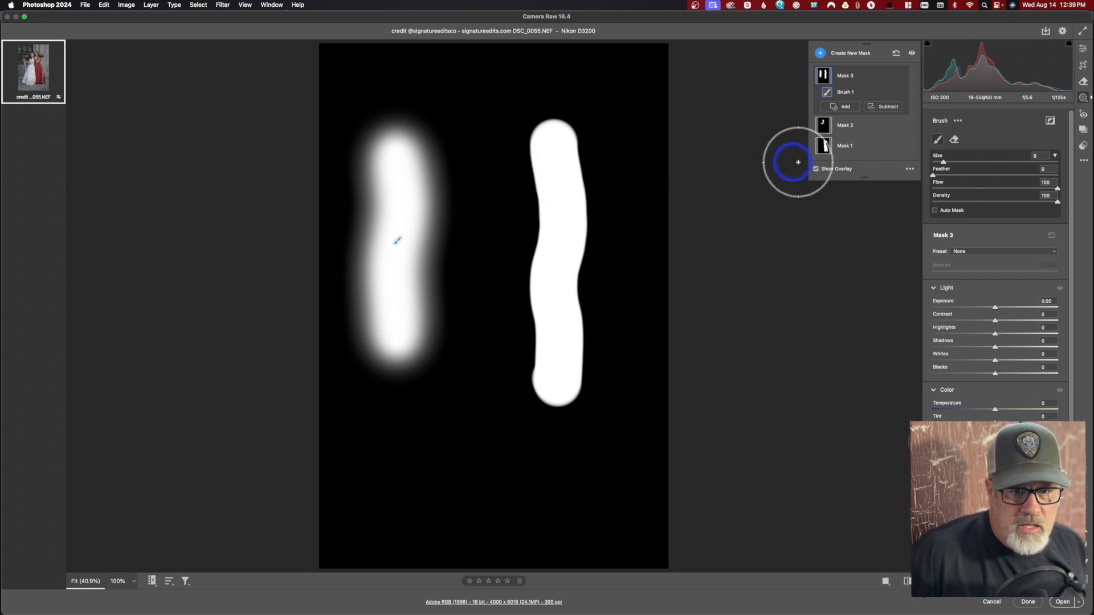
# Step: Turn off the mask overlay and remove all masks from the photo
pyautogui.click(816, 169)
pyautogui.click(896, 55)
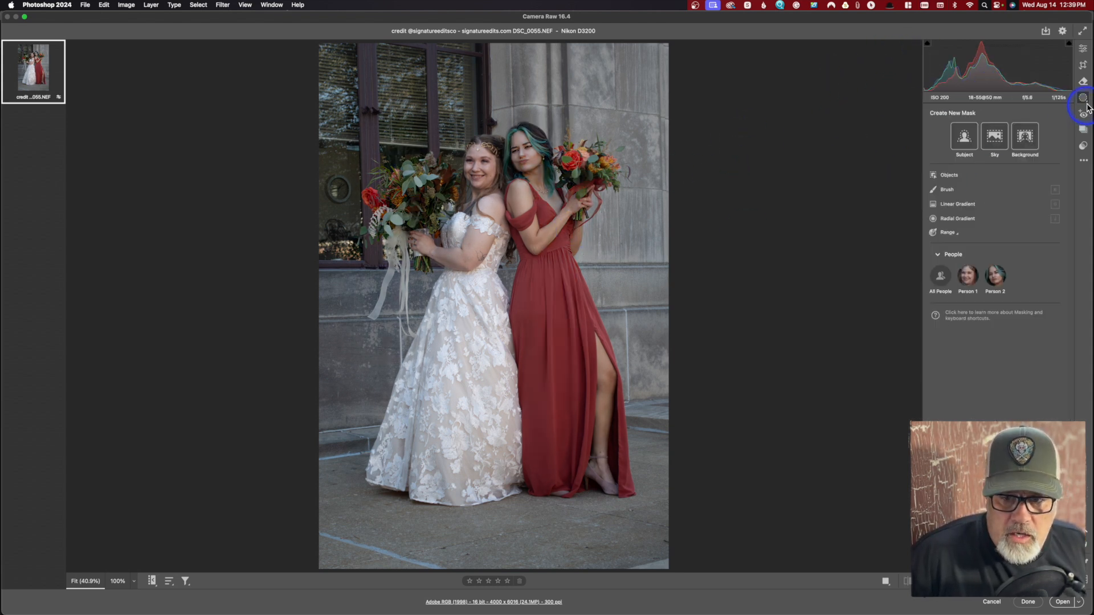
# Step: Paint a new brush mask over the face of the woman in red and change the overlay mode to Color Overlay
pyautogui.click(947, 189)
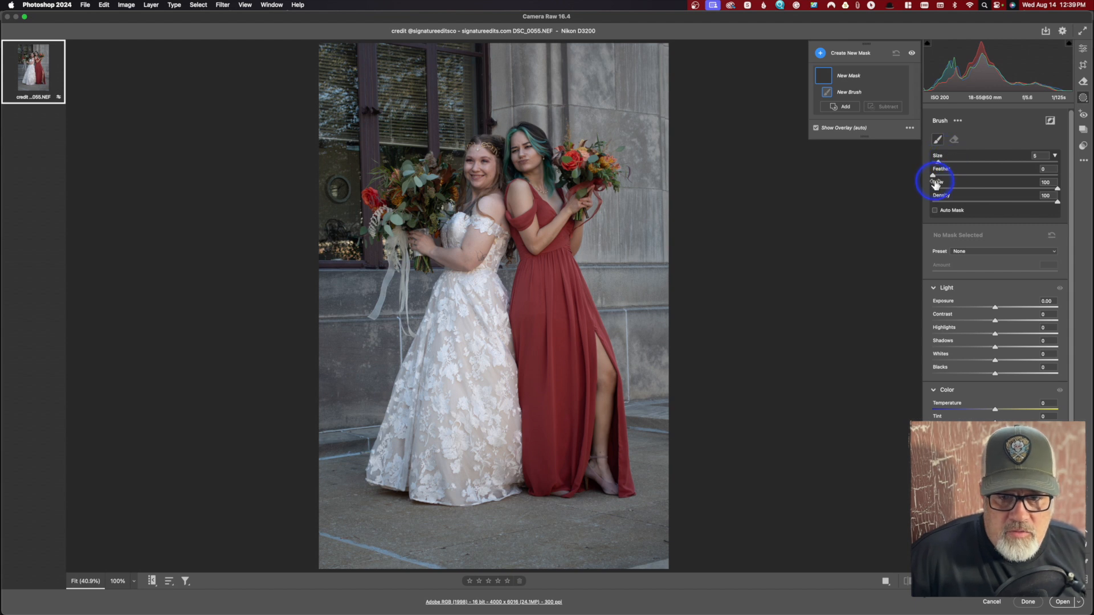
pyautogui.moveTo(524, 146); pyautogui.dragTo(524, 160)
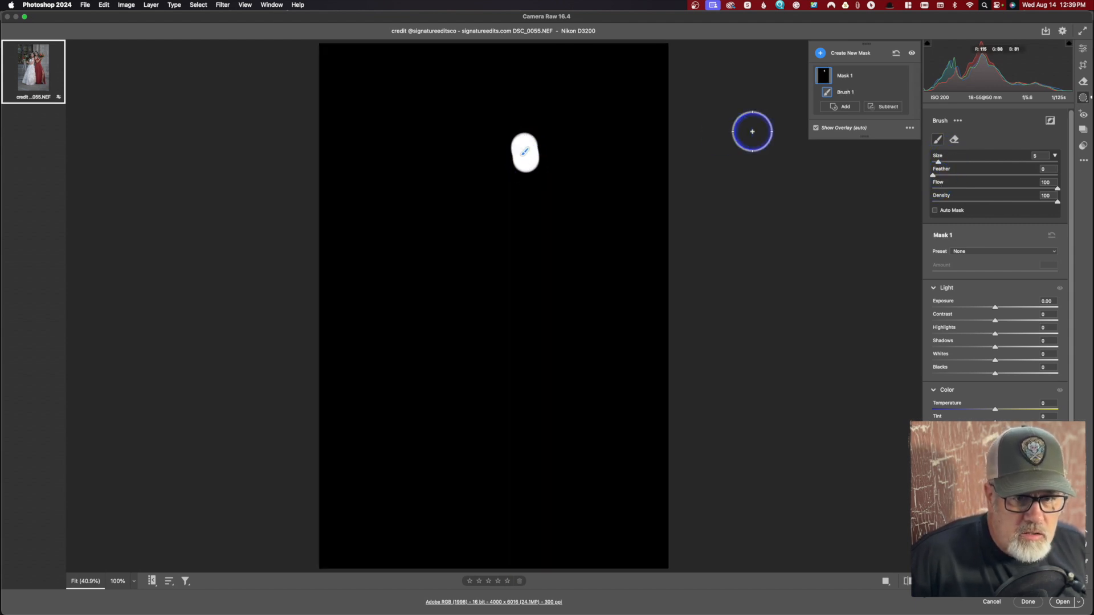
pyautogui.click(815, 128)
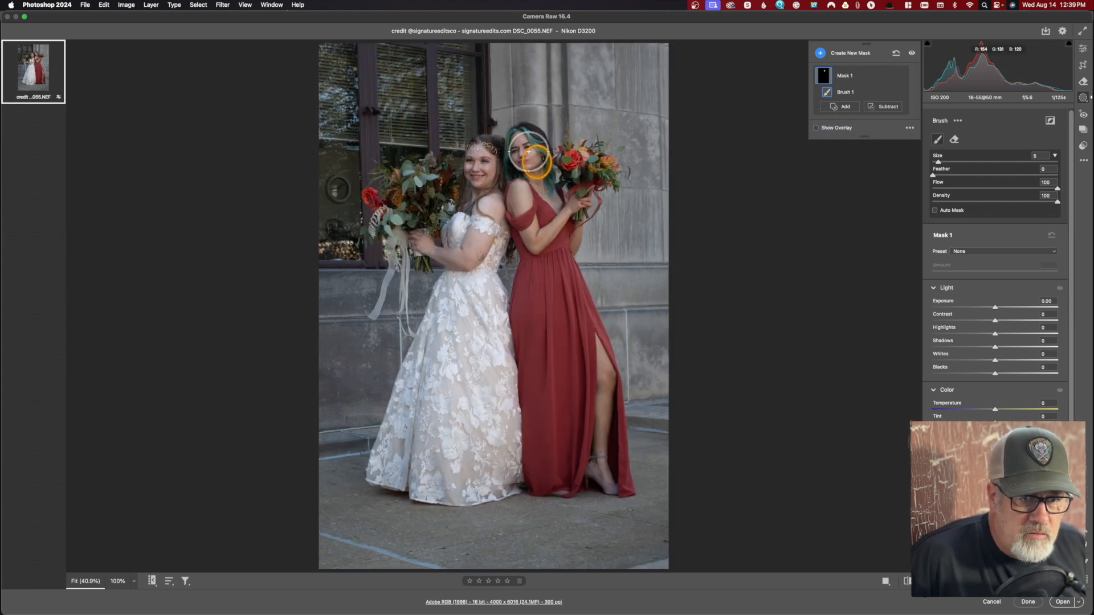
pyautogui.click(909, 129)
pyautogui.click(929, 140)
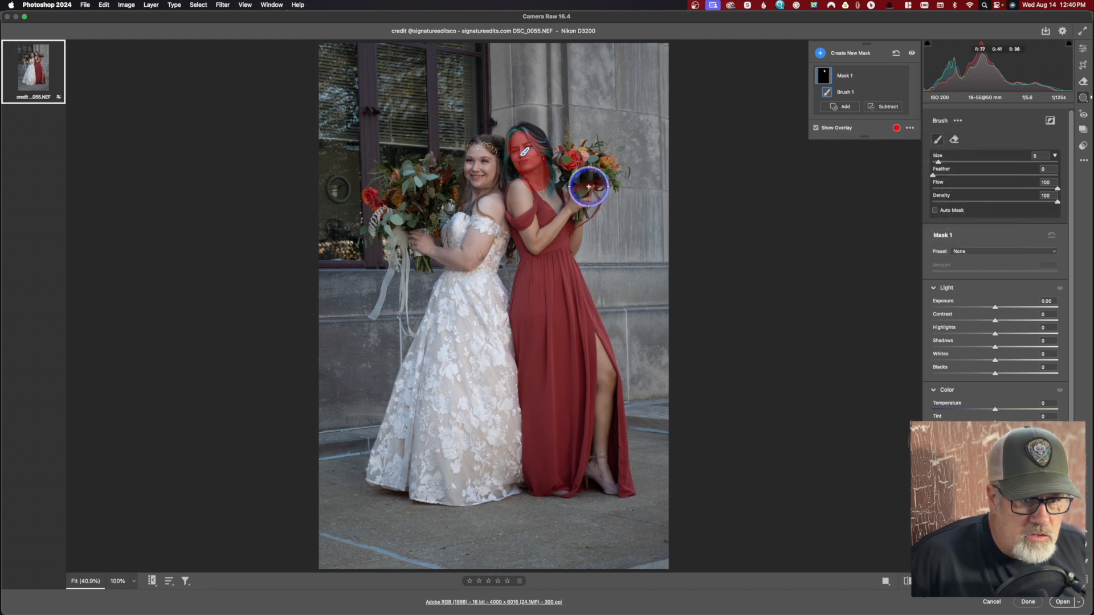
# Step: Extend the brush mask over the hair of the woman in red and set its exposure to +0.60
pyautogui.moveTo(535, 160)
pyautogui.mouseDown()
pyautogui.moveTo(519, 138)
pyautogui.moveTo(548, 170)
pyautogui.mouseUp()
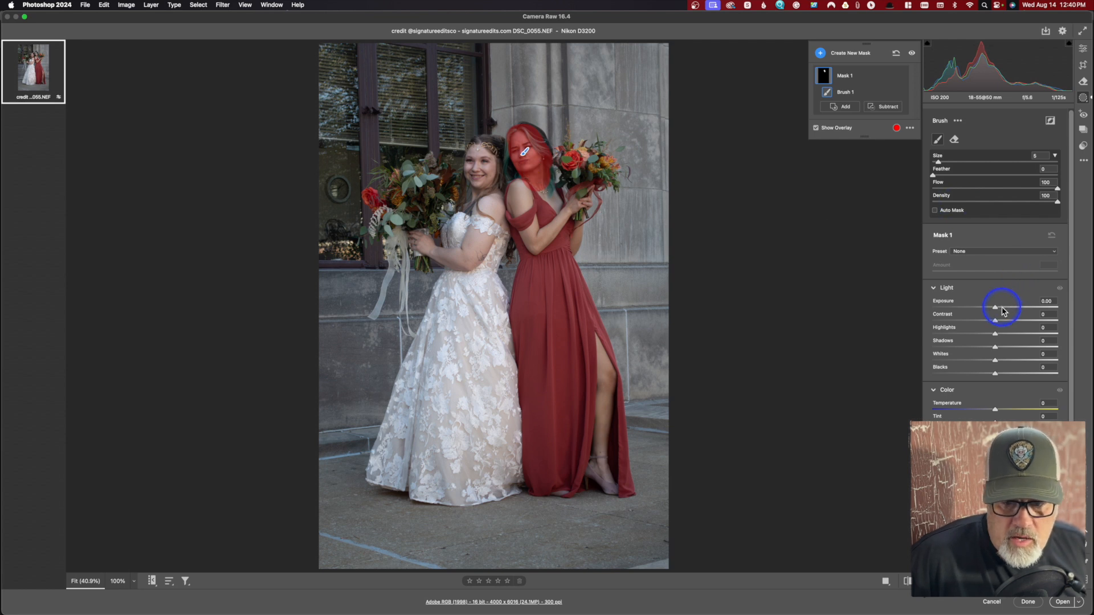
pyautogui.moveTo(1003, 310); pyautogui.dragTo(1005, 311)
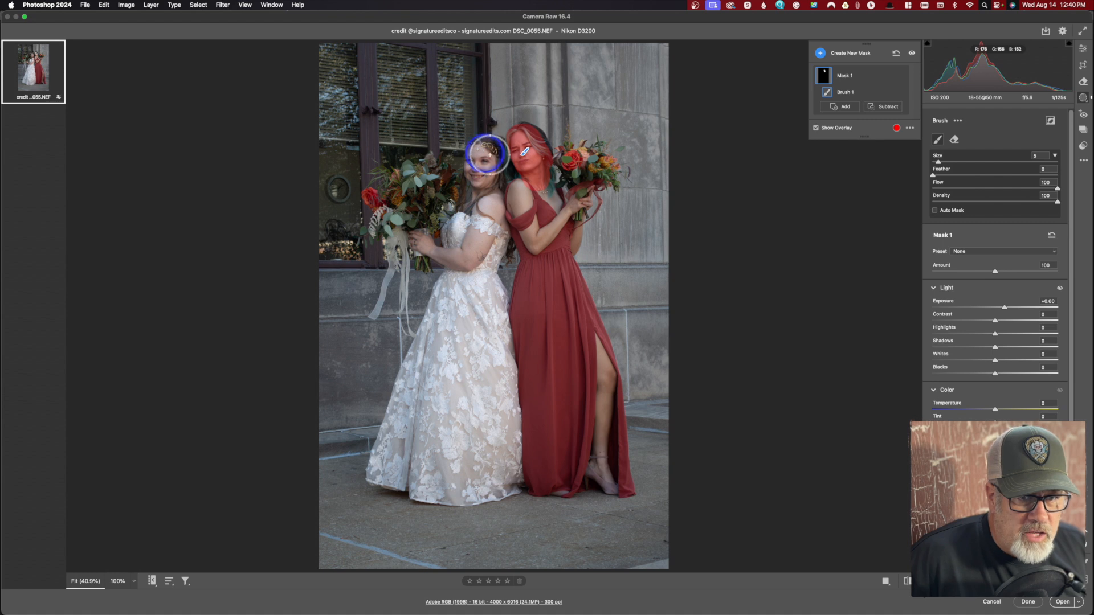
# Step: Create a second brush mask with feather 45 over the face of the woman in white and set its exposure to +0.25
pyautogui.click(838, 54)
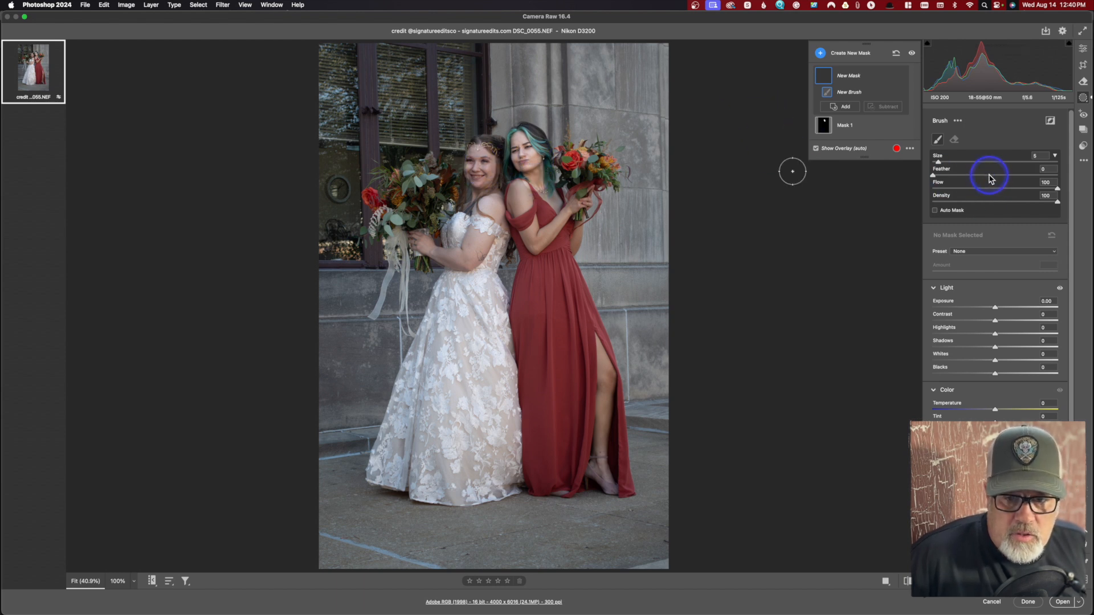
pyautogui.moveTo(486, 161)
pyautogui.mouseDown()
pyautogui.moveTo(479, 180)
pyautogui.moveTo(491, 171)
pyautogui.mouseUp()
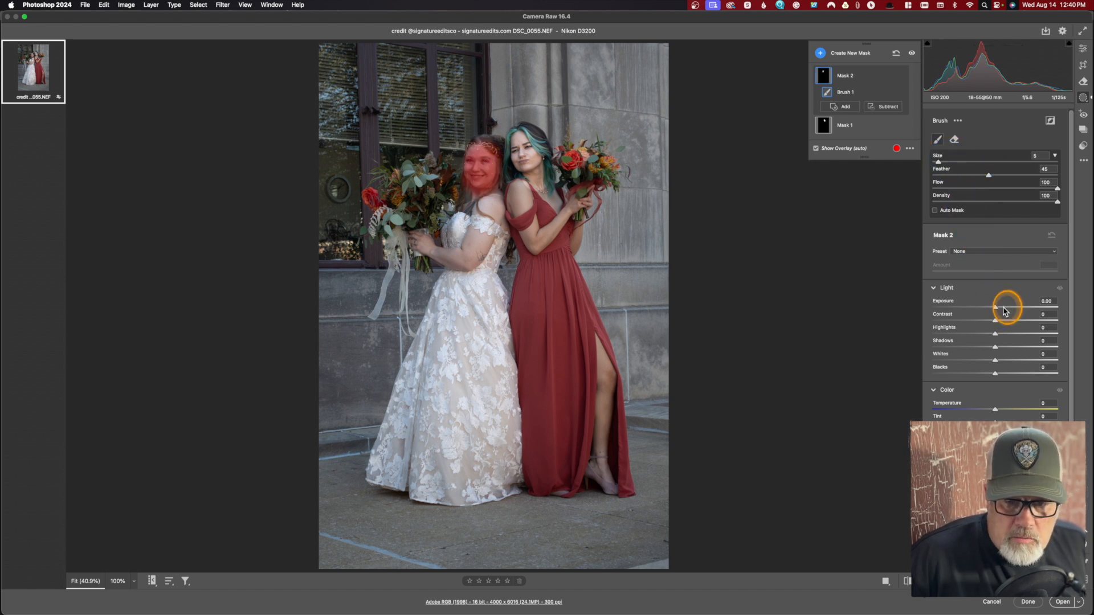
pyautogui.click(1004, 308)
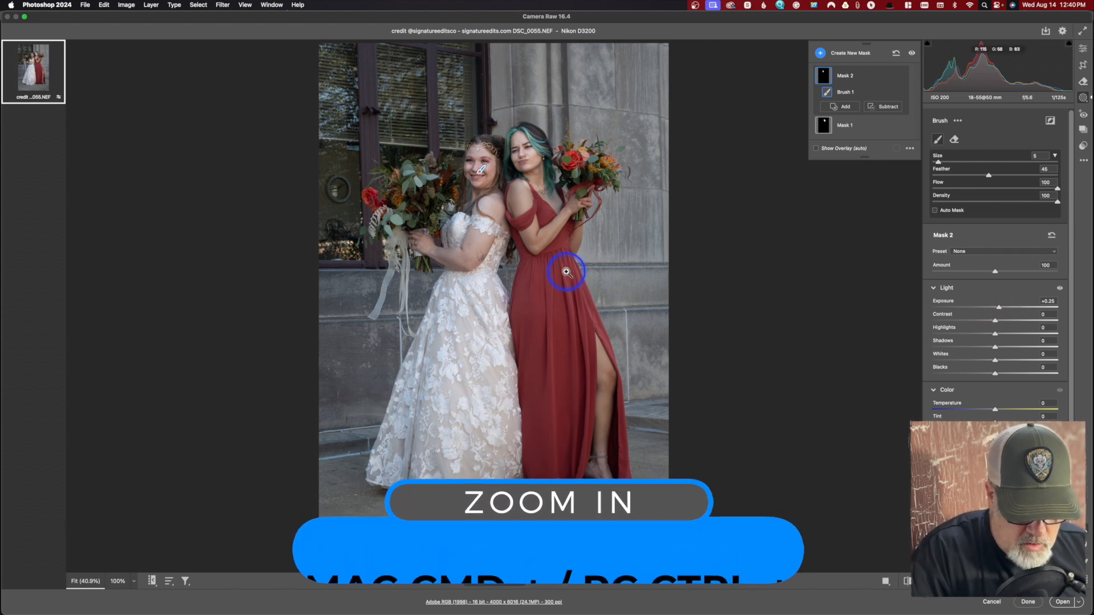
# Step: Examine both women's brightened faces up close and select the brush mask on the woman in red
pyautogui.press('super+equal')
pyautogui.press('super+equal')
pyautogui.press('super+equal')
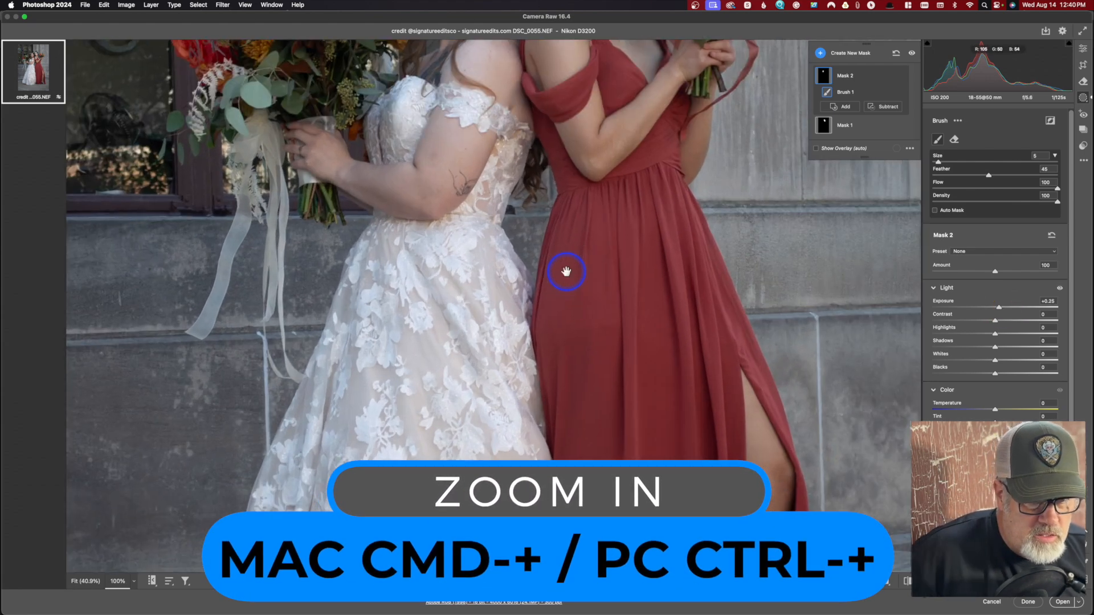
pyautogui.moveTo(483, 110); pyautogui.dragTo(425, 397)
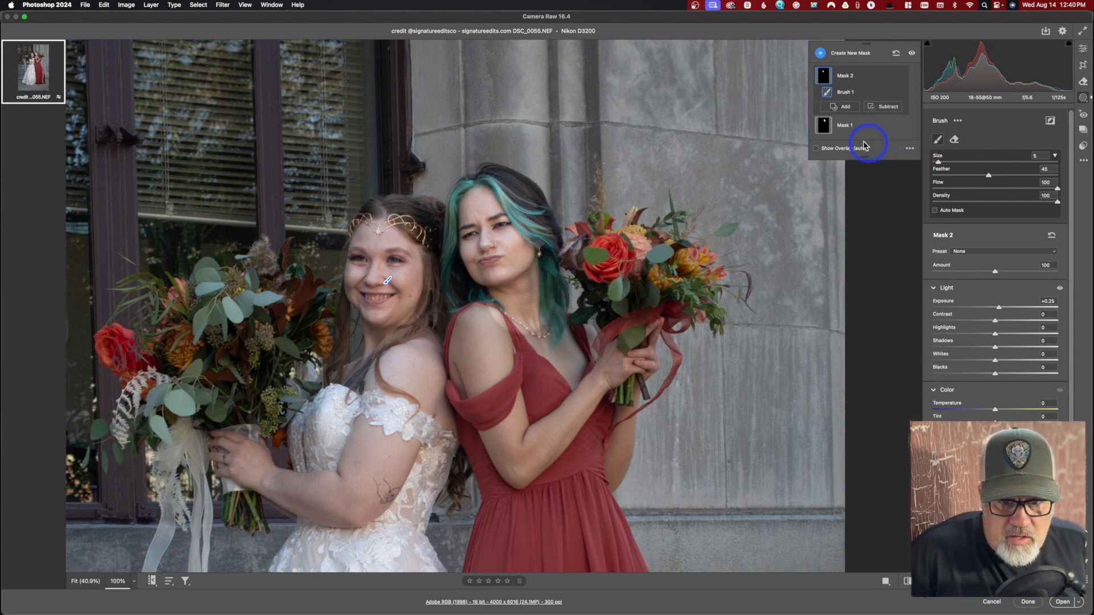
pyautogui.click(823, 128)
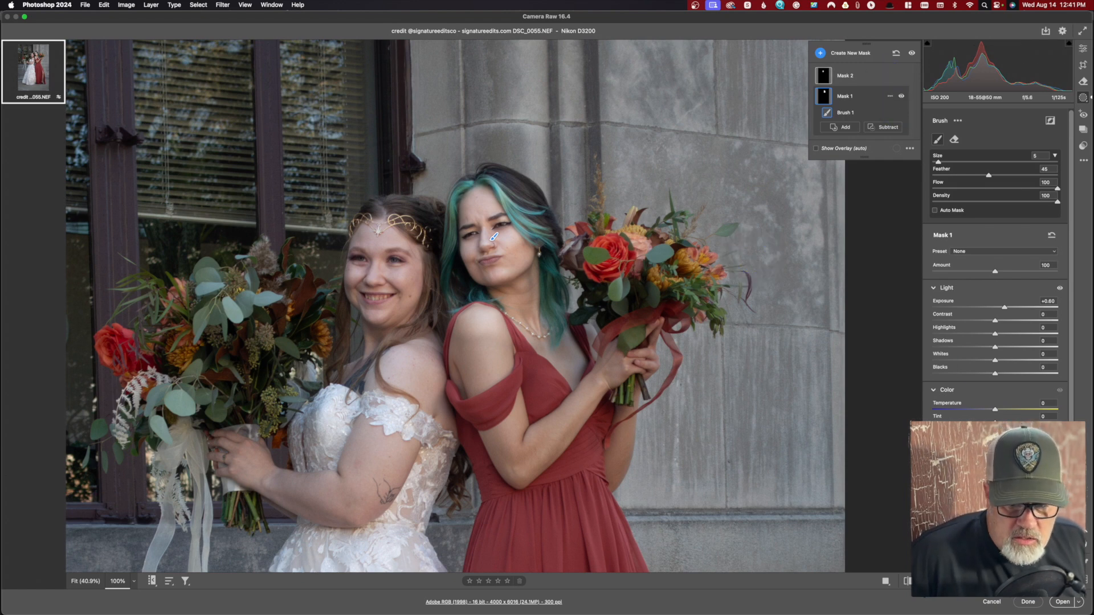
# Step: Discard all Camera Raw changes to the photo of the two women and switch to Adobe Bridge
pyautogui.click(990, 602)
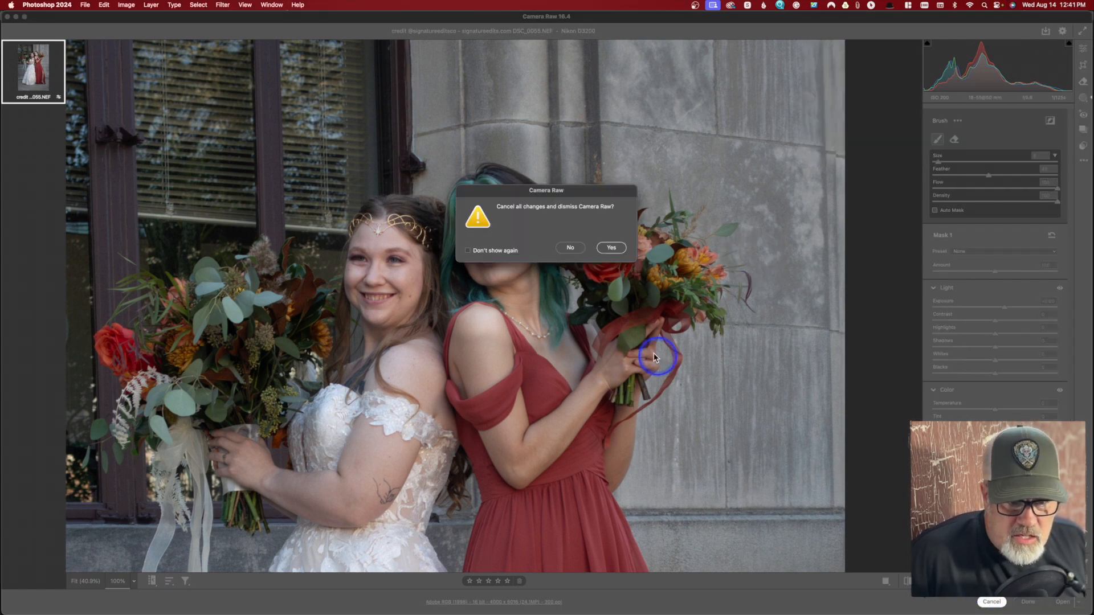
pyautogui.click(610, 248)
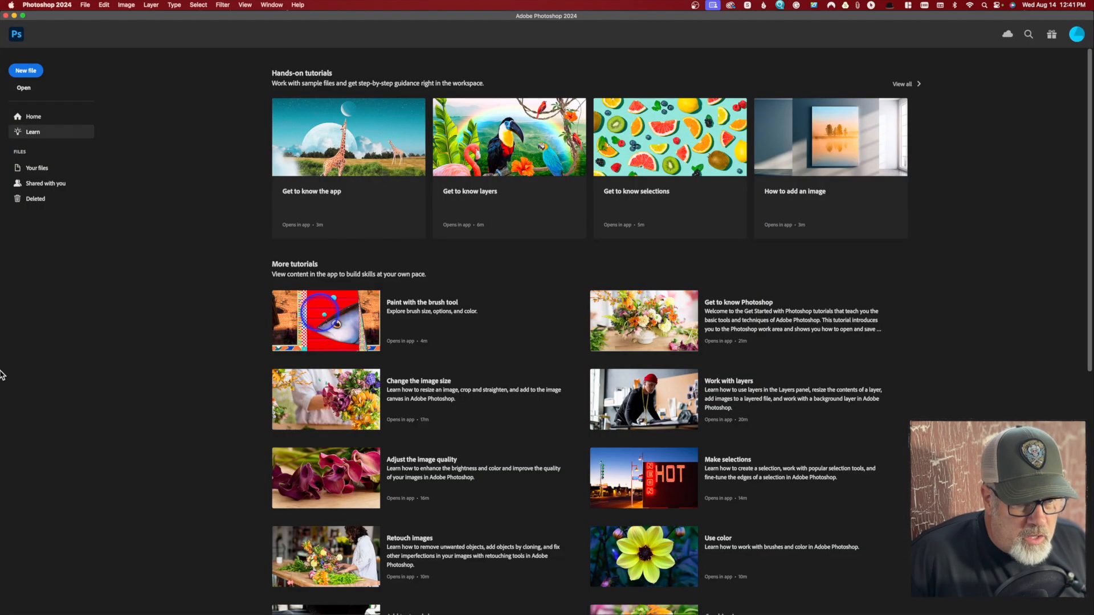
pyautogui.click(8, 200)
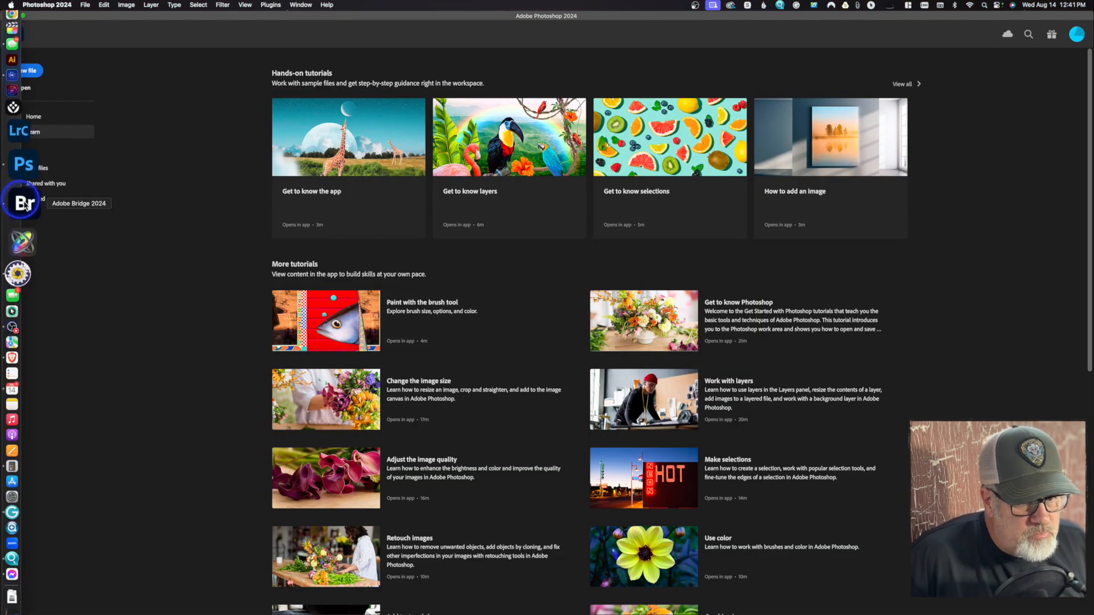
pyautogui.click(26, 203)
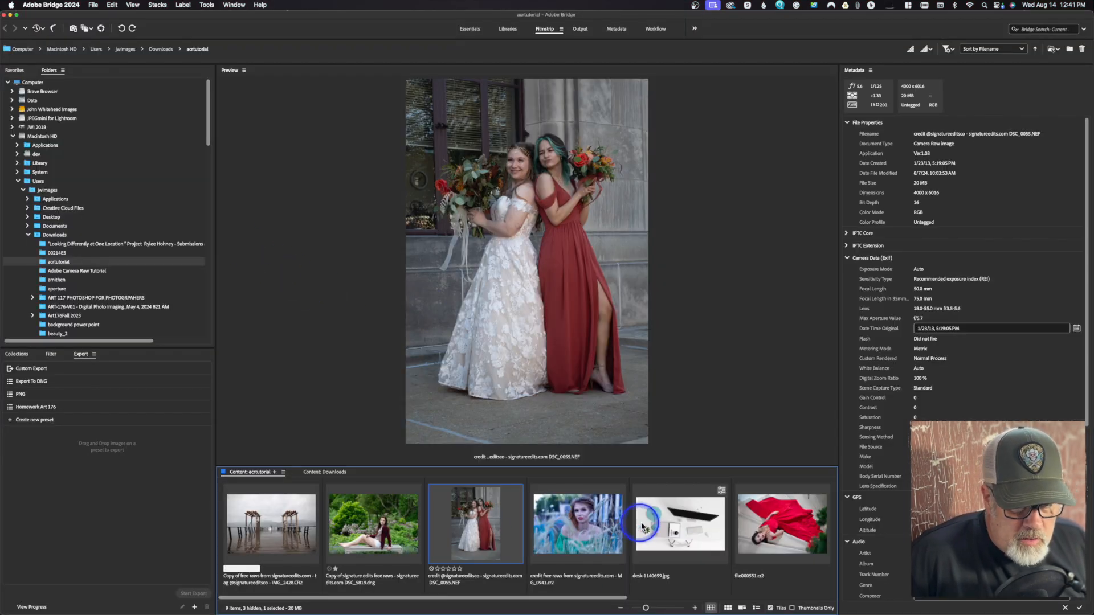
# Step: Open desk-1140699.jpg from the acrtutorial folder in Camera Raw
pyautogui.click(681, 524)
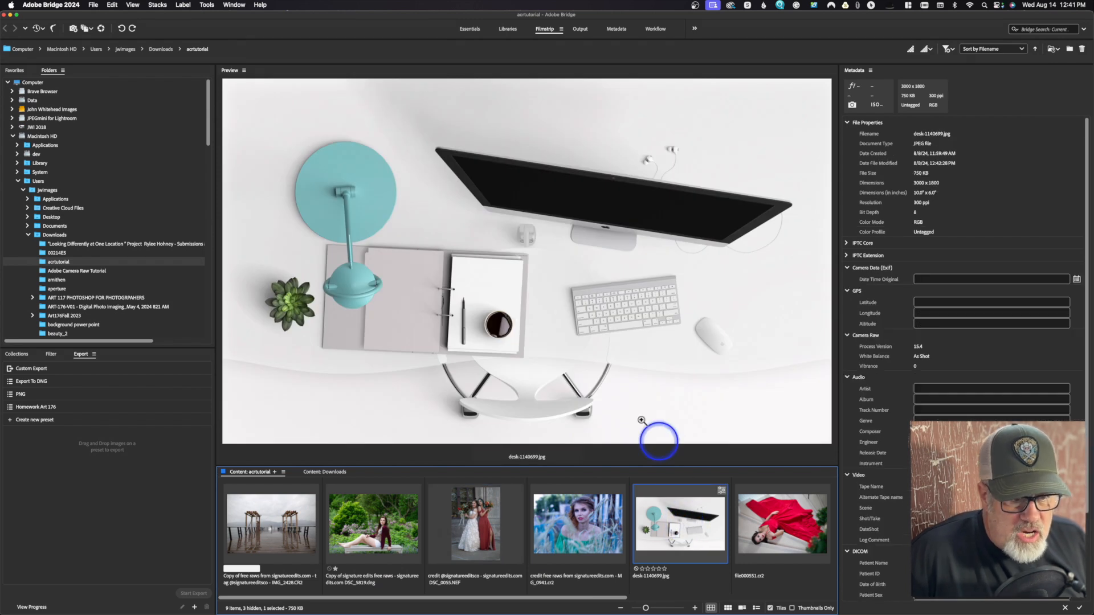
pyautogui.click(110, 32)
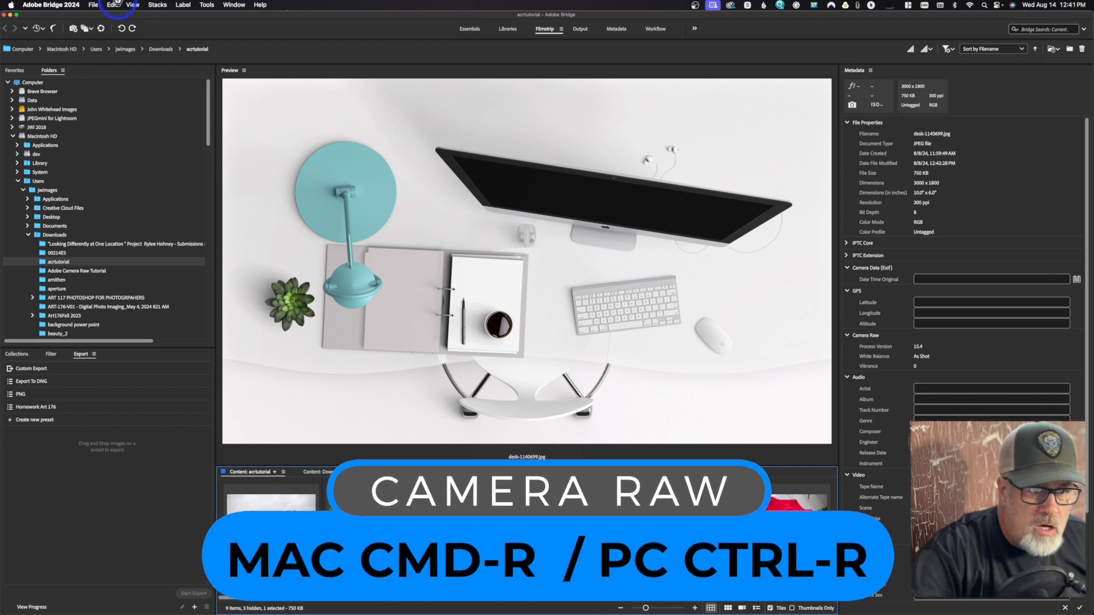
pyautogui.press('super+r')
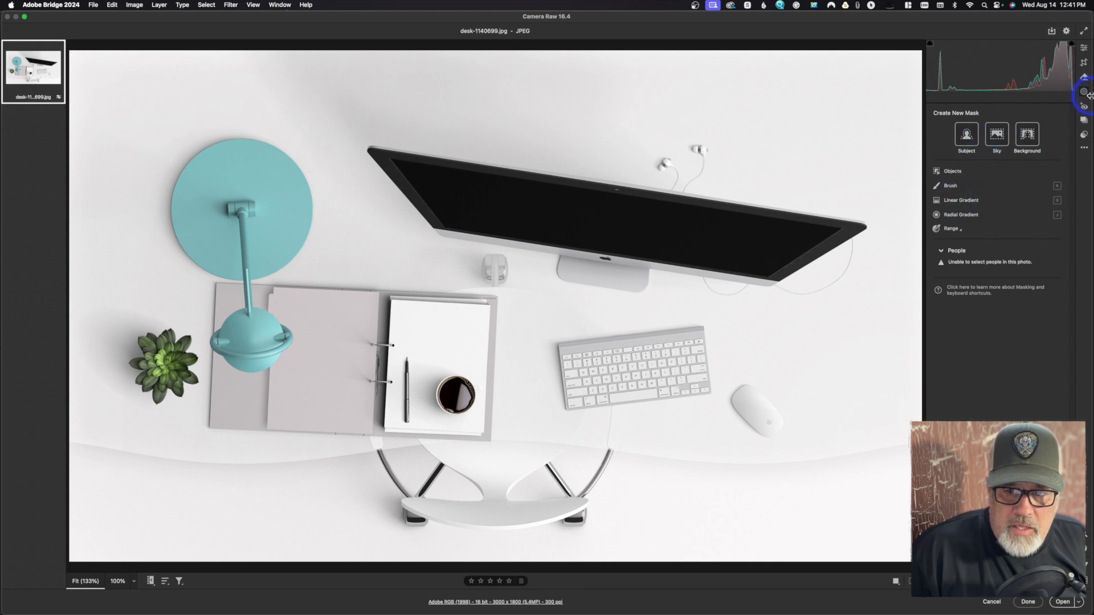
# Step: Create an Objects mask by brushing over the computer mouse and set its exposure to -0.10
pyautogui.click(954, 172)
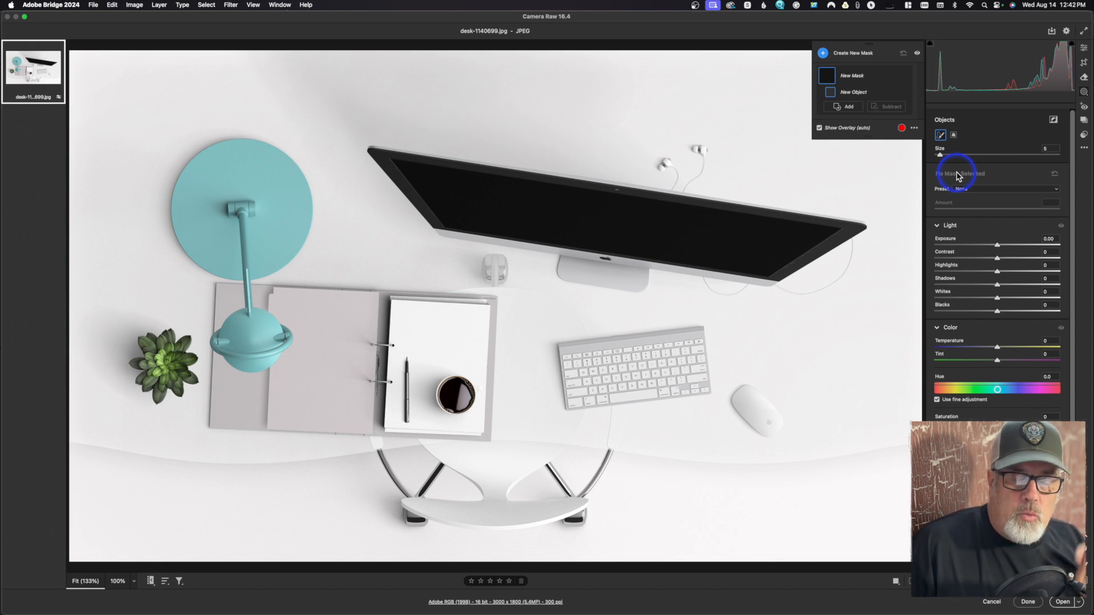
pyautogui.click(940, 136)
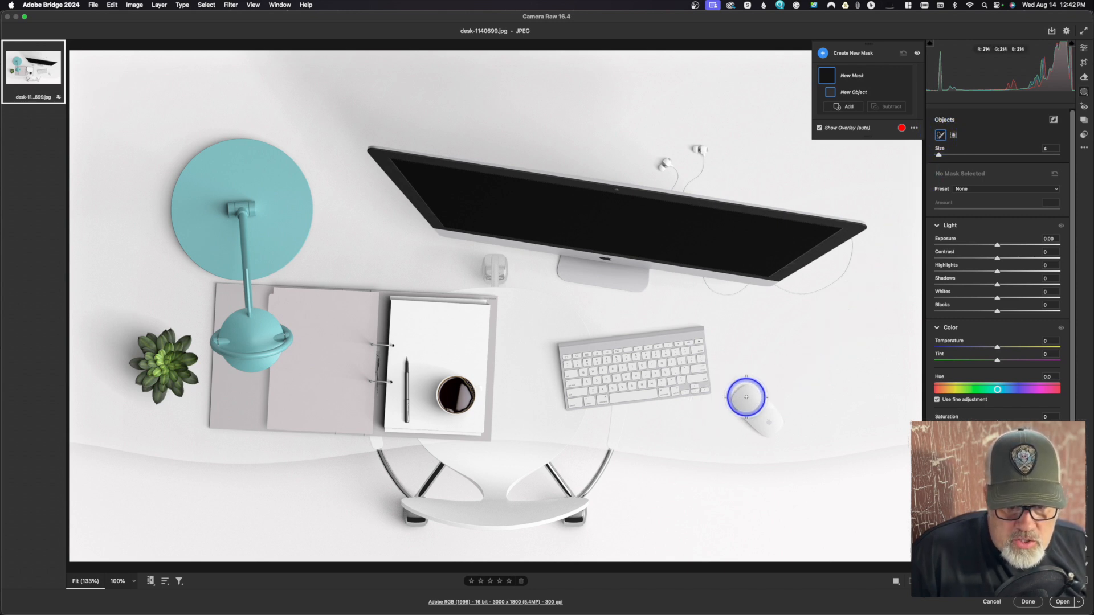
pyautogui.moveTo(747, 398); pyautogui.dragTo(764, 416)
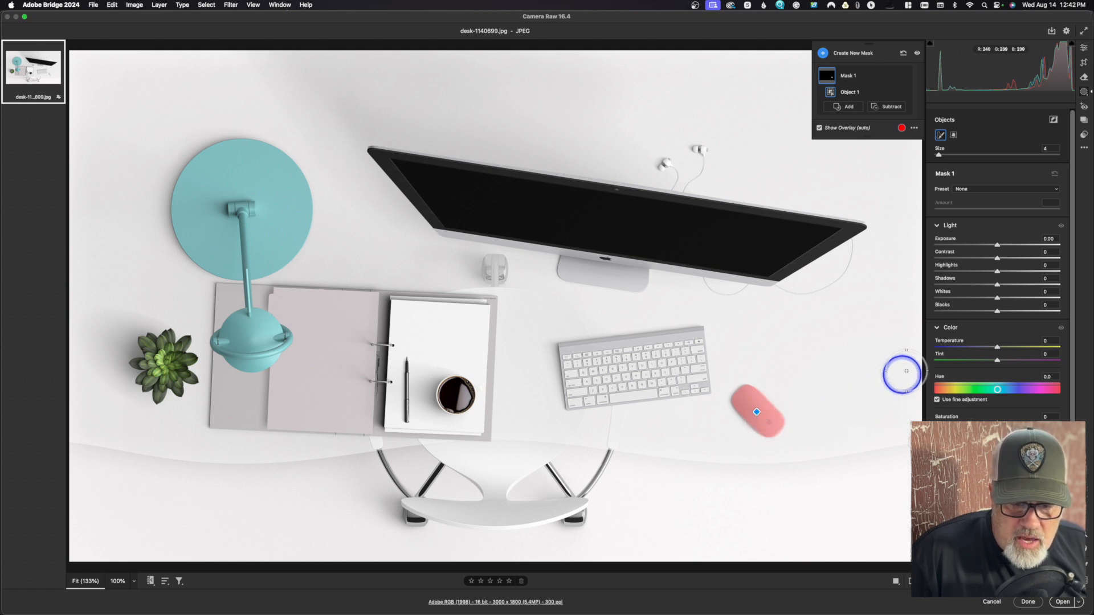
pyautogui.moveTo(989, 246)
pyautogui.mouseDown()
pyautogui.moveTo(965, 250)
pyautogui.moveTo(997, 250)
pyautogui.mouseUp()
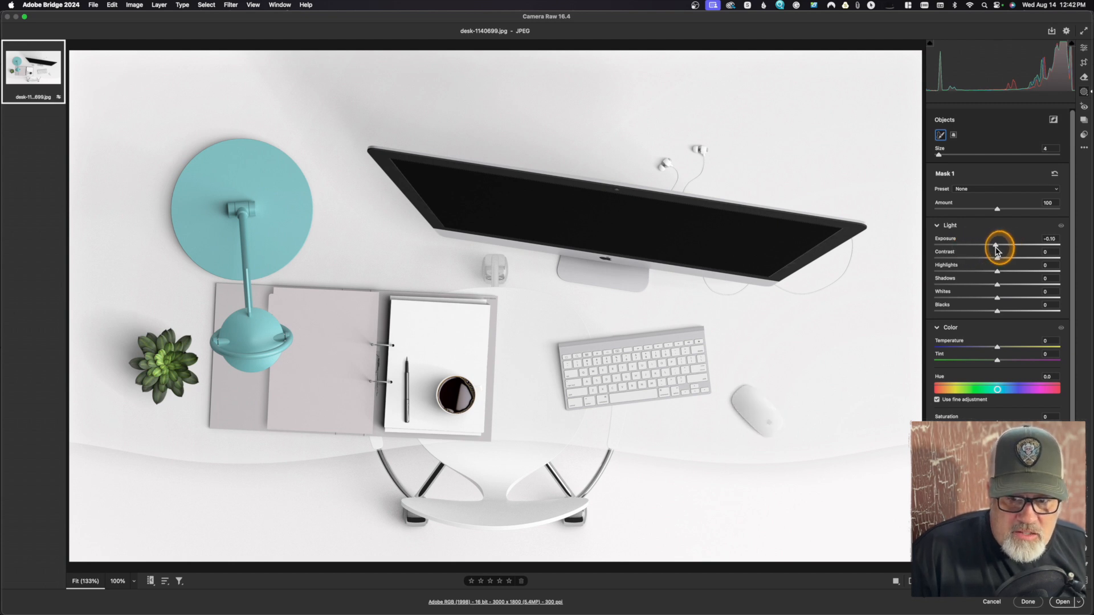
pyautogui.click(1055, 117)
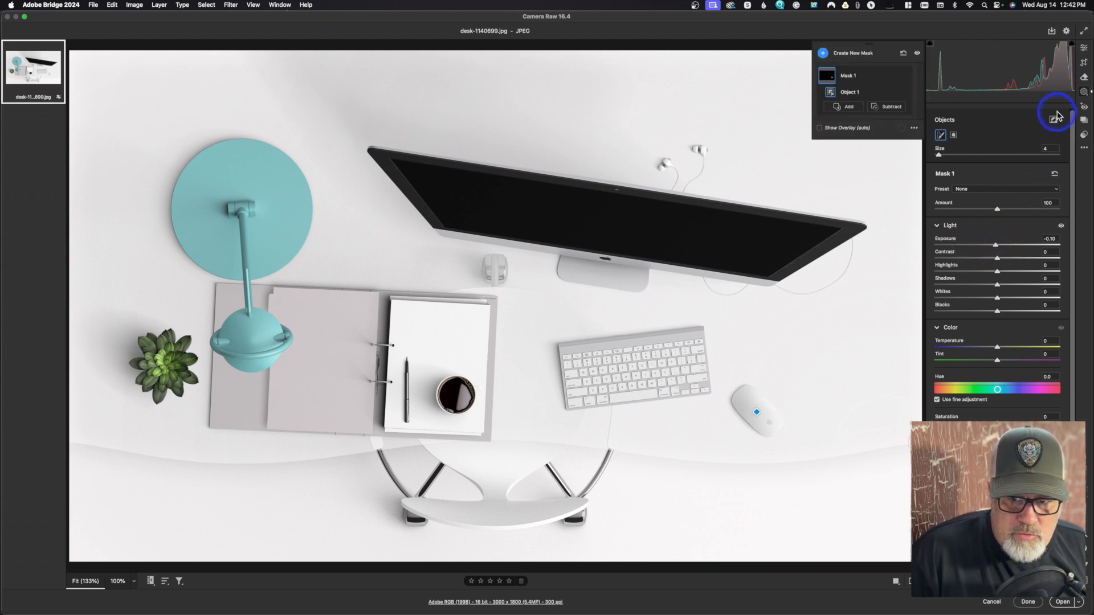
# Step: Create a second Objects mask with a rectangle around the keyboard, and remove all masks from the photo
pyautogui.click(842, 51)
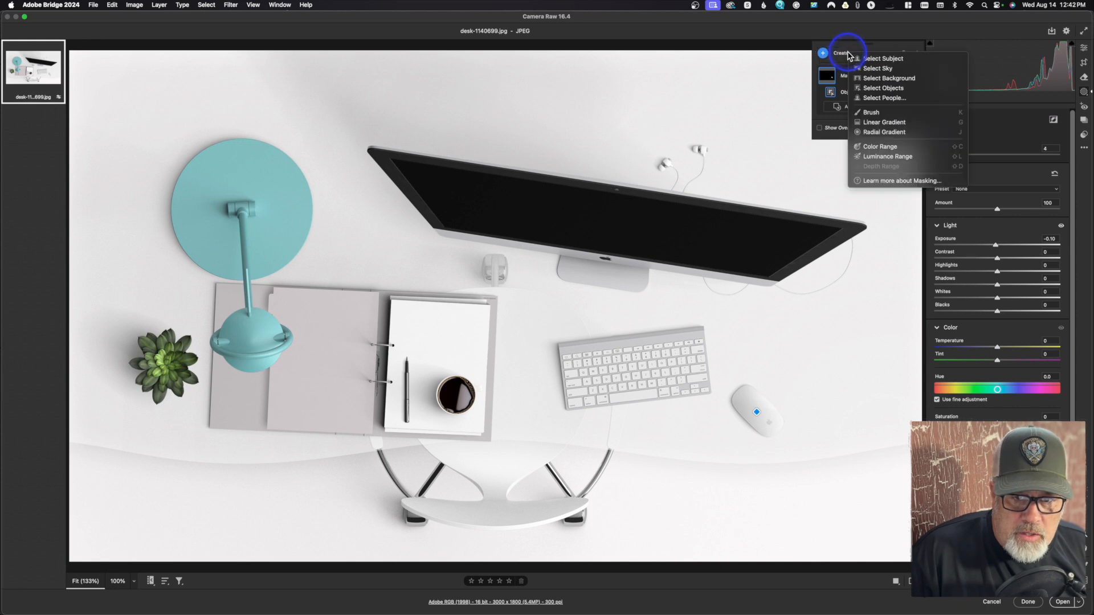
pyautogui.click(895, 88)
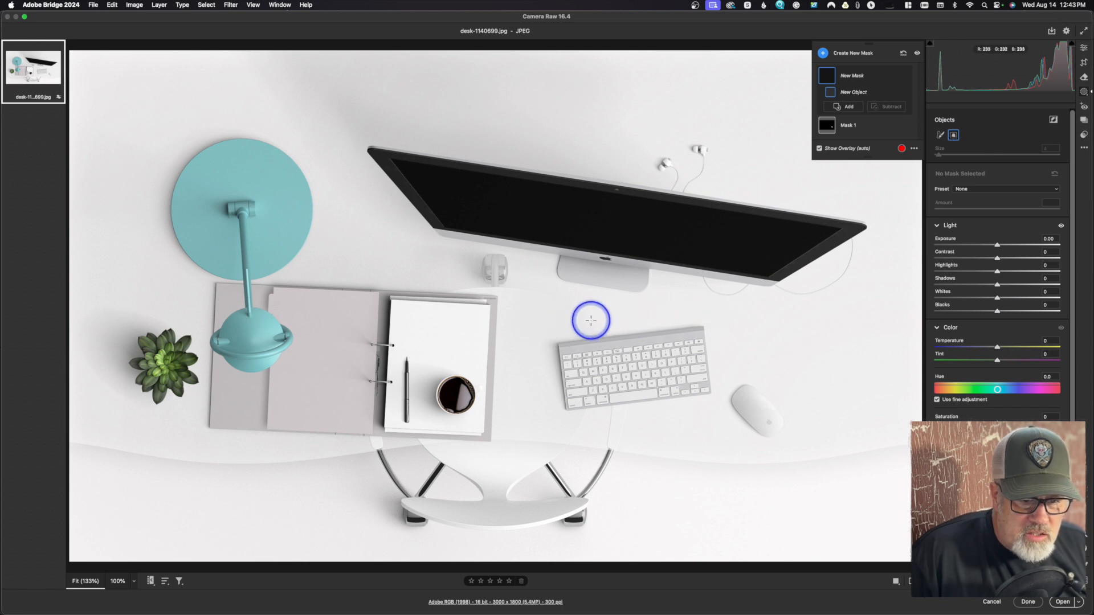
pyautogui.moveTo(543, 319); pyautogui.dragTo(717, 413)
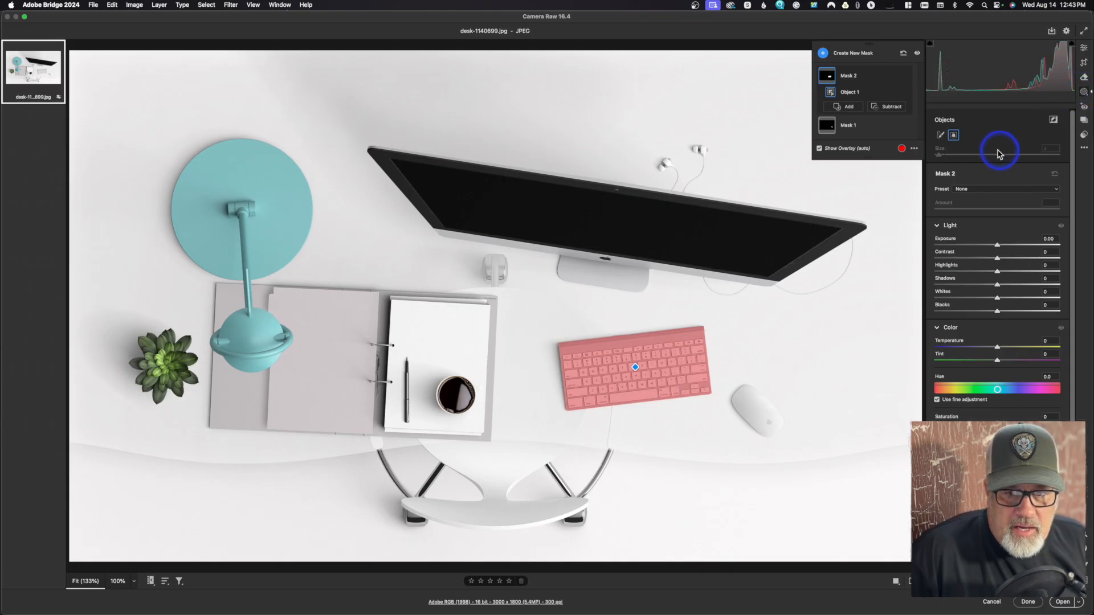
pyautogui.click(904, 54)
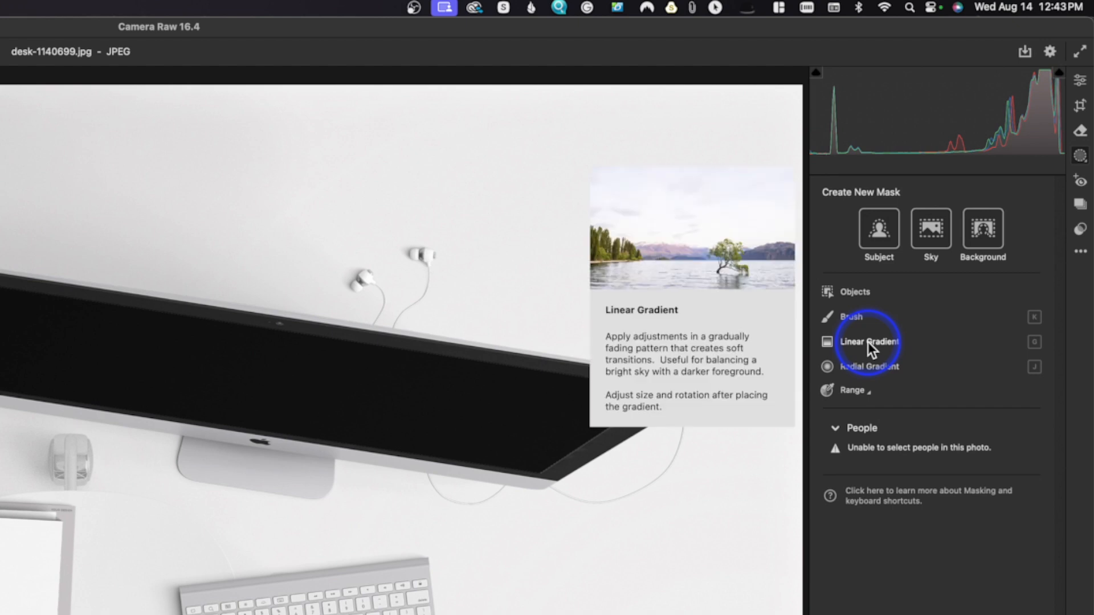
# Step: Add a linear gradient mask from the photo's bottom edge to its top edge and show its overlay as White on Black
pyautogui.click(866, 342)
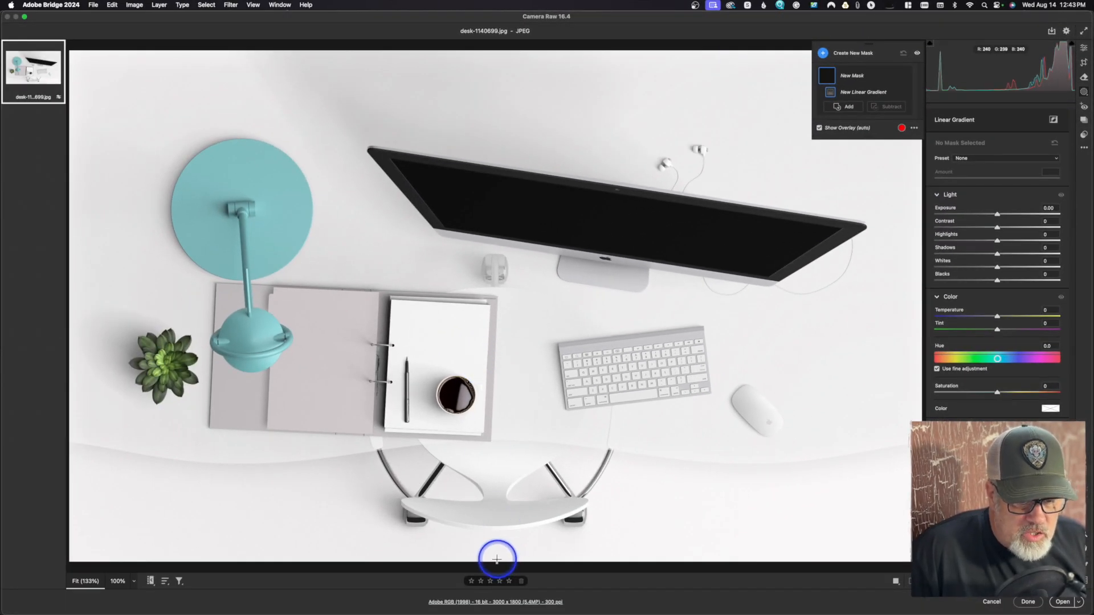
pyautogui.moveTo(496, 560); pyautogui.dragTo(501, 50)
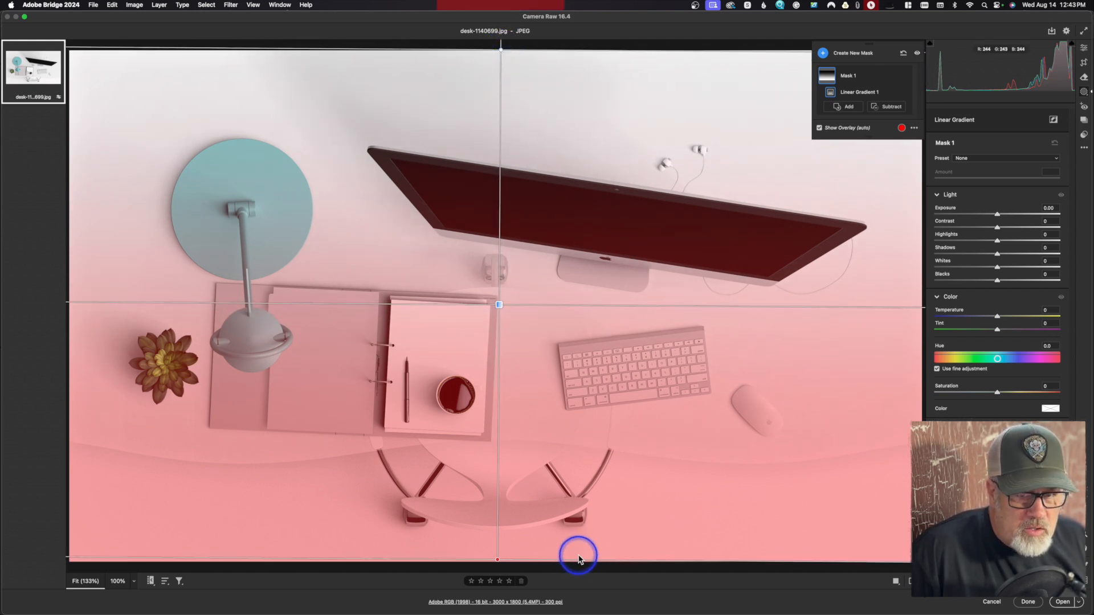
pyautogui.click(914, 129)
pyautogui.click(926, 188)
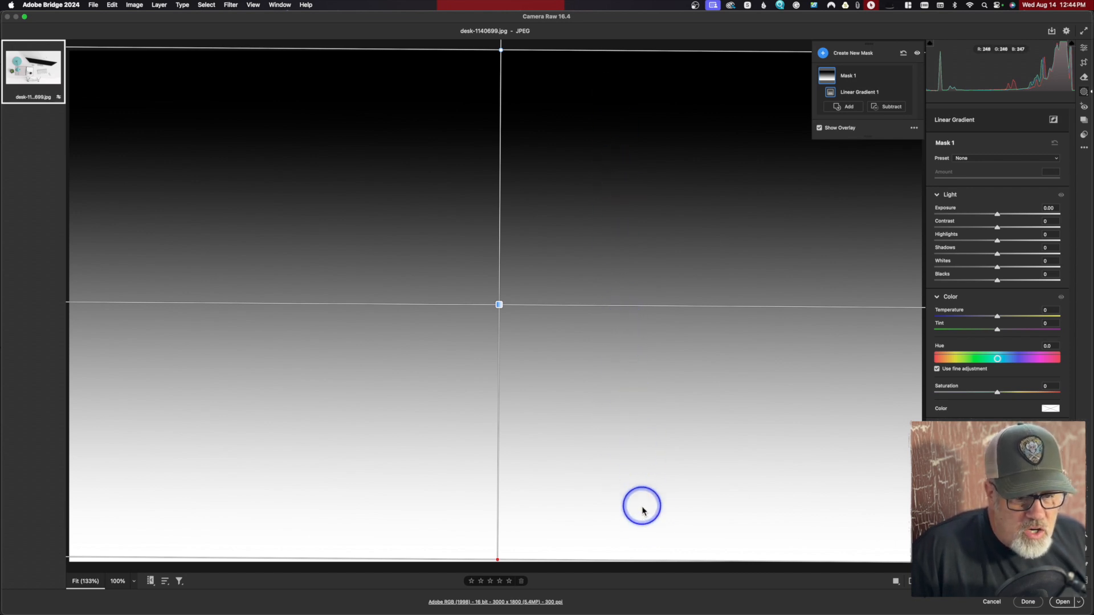
# Step: Change the mask overlay back to Color Overlay and set the linear gradient's exposure to -1.90
pyautogui.click(913, 128)
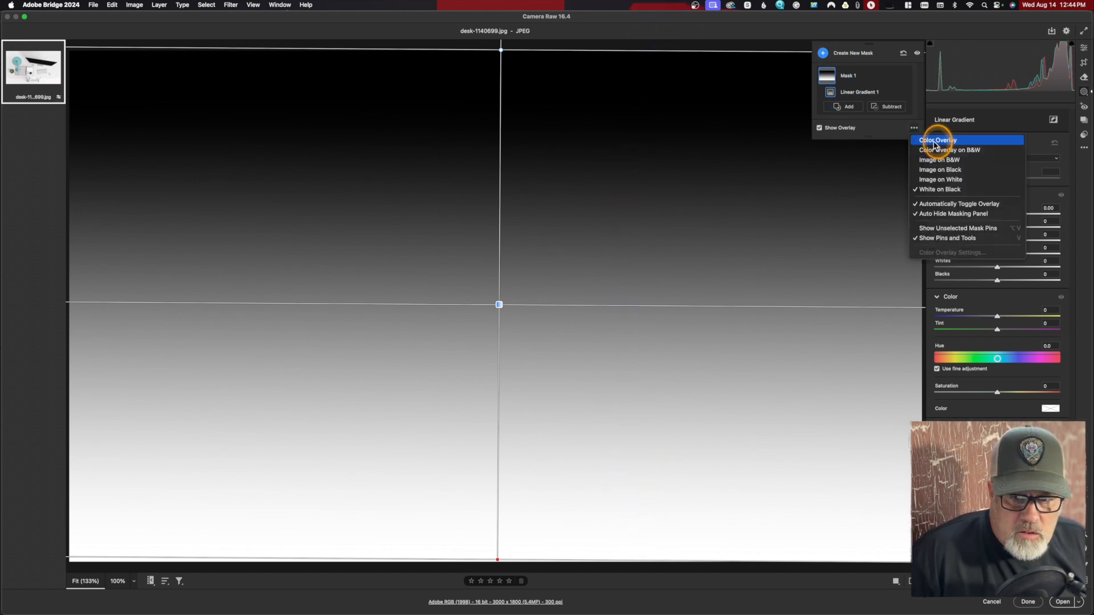
pyautogui.click(934, 140)
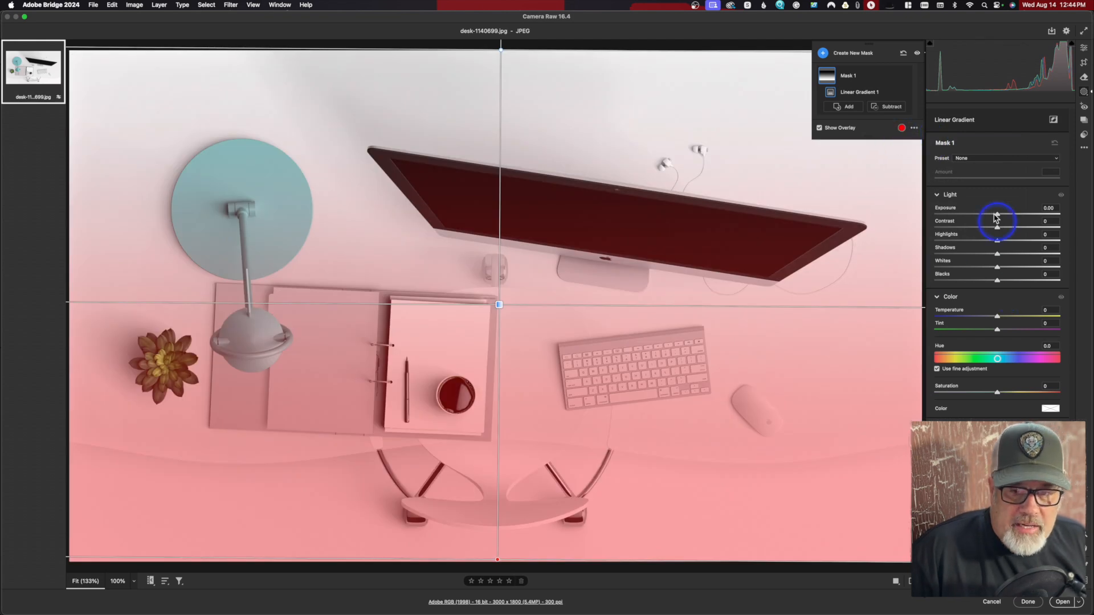
pyautogui.moveTo(986, 215); pyautogui.dragTo(968, 215)
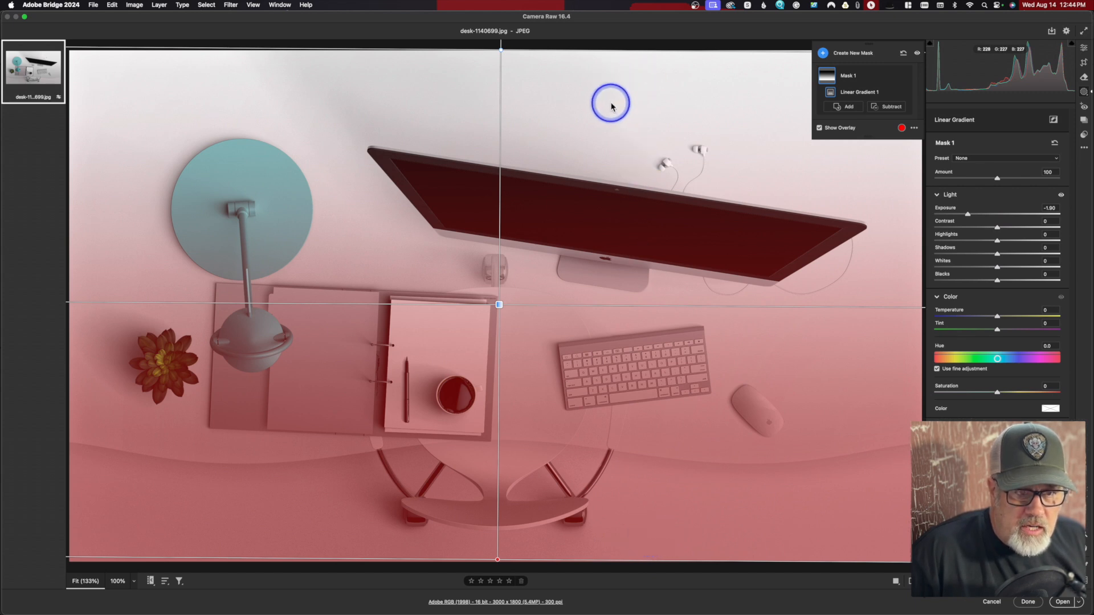
# Step: Shorten, flip and move the linear gradient so it covers the upper part of the desk, and raise its exposure slightly
pyautogui.moveTo(500, 48); pyautogui.dragTo(501, 216)
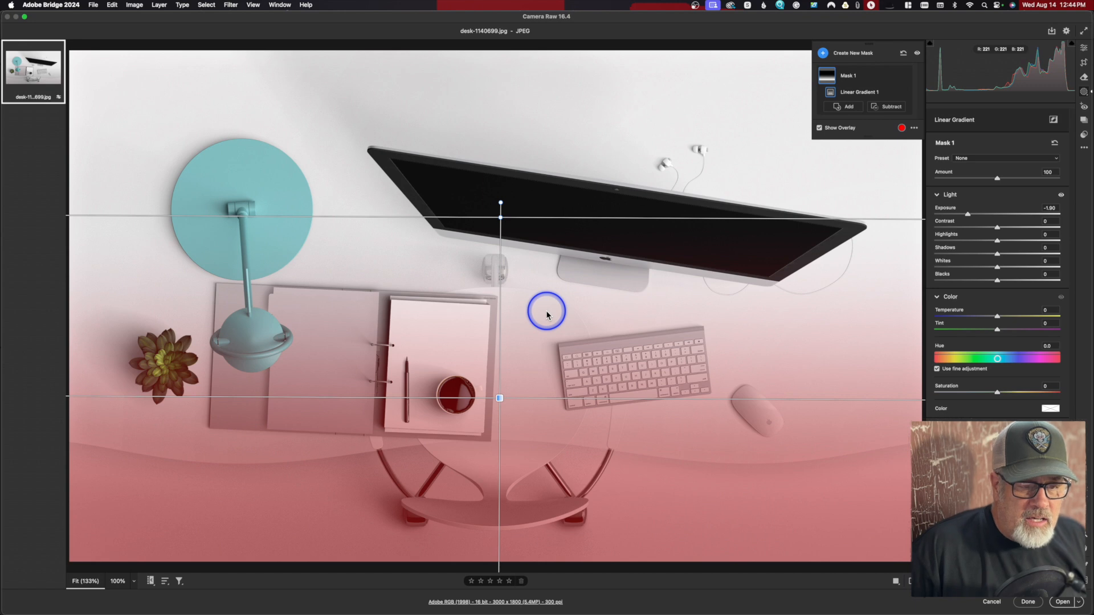
pyautogui.moveTo(500, 202); pyautogui.dragTo(500, 522)
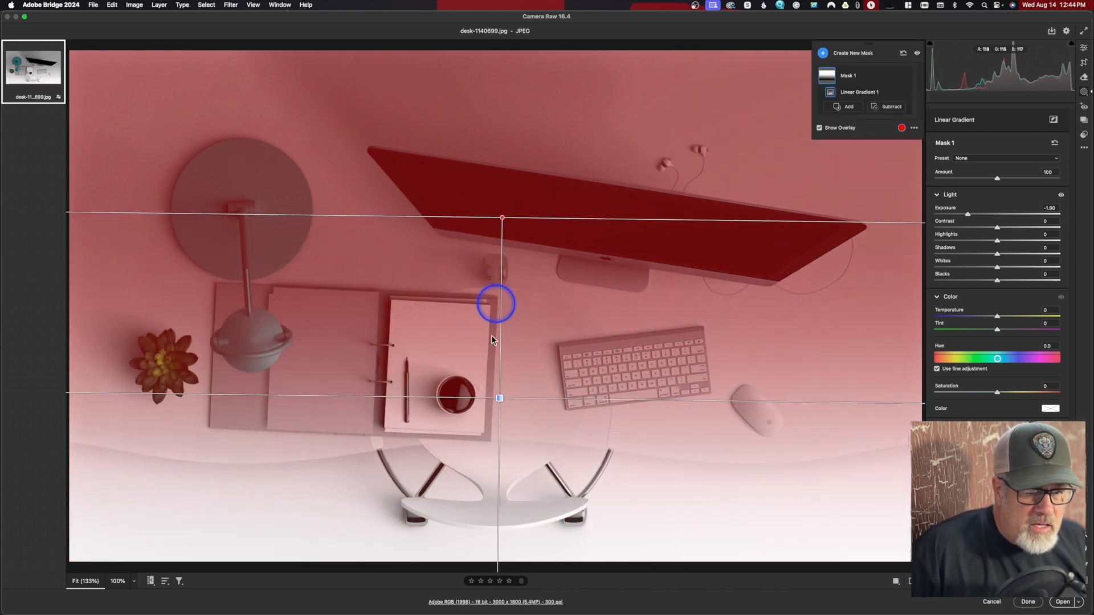
pyautogui.moveTo(506, 391); pyautogui.dragTo(515, 203)
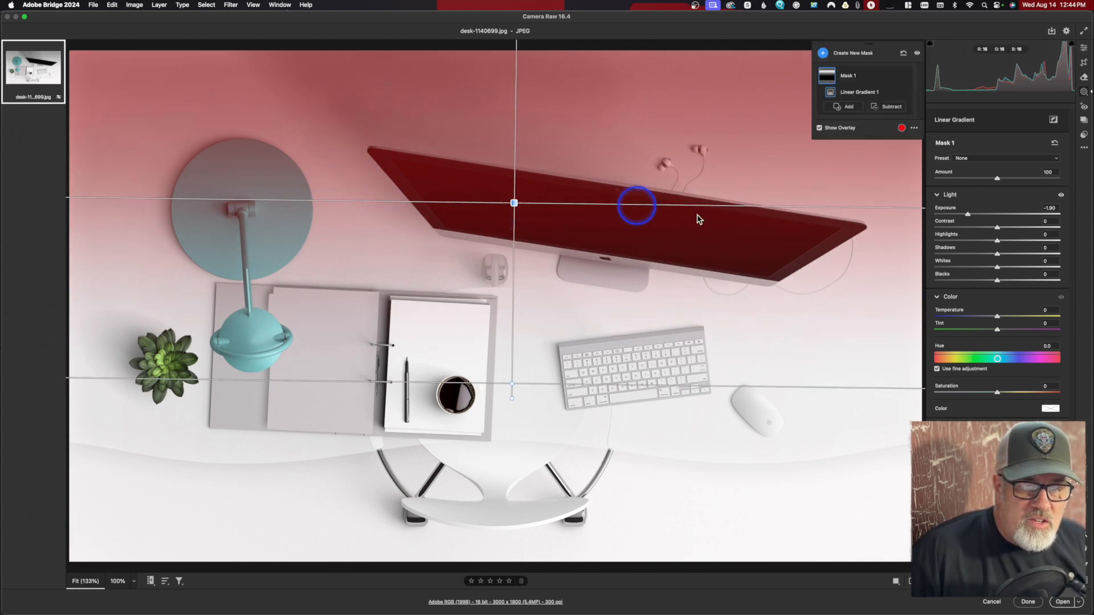
pyautogui.moveTo(968, 217); pyautogui.dragTo(977, 215)
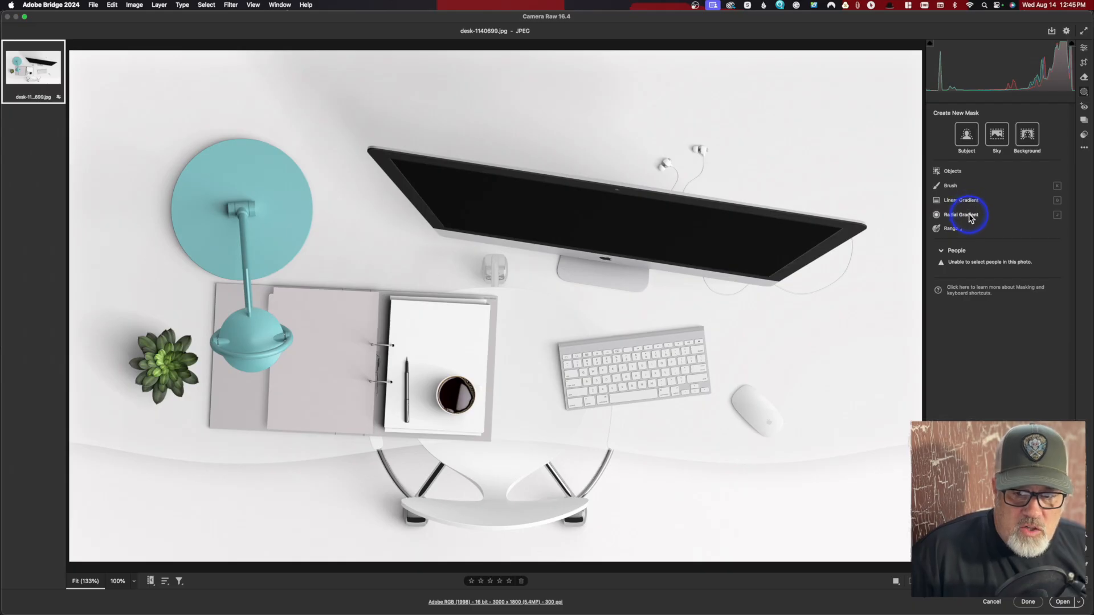
# Step: Draw a wide radial gradient mask over the centre of the desk and try an exposure of +1.18 before returning it to 0.00
pyautogui.click(970, 217)
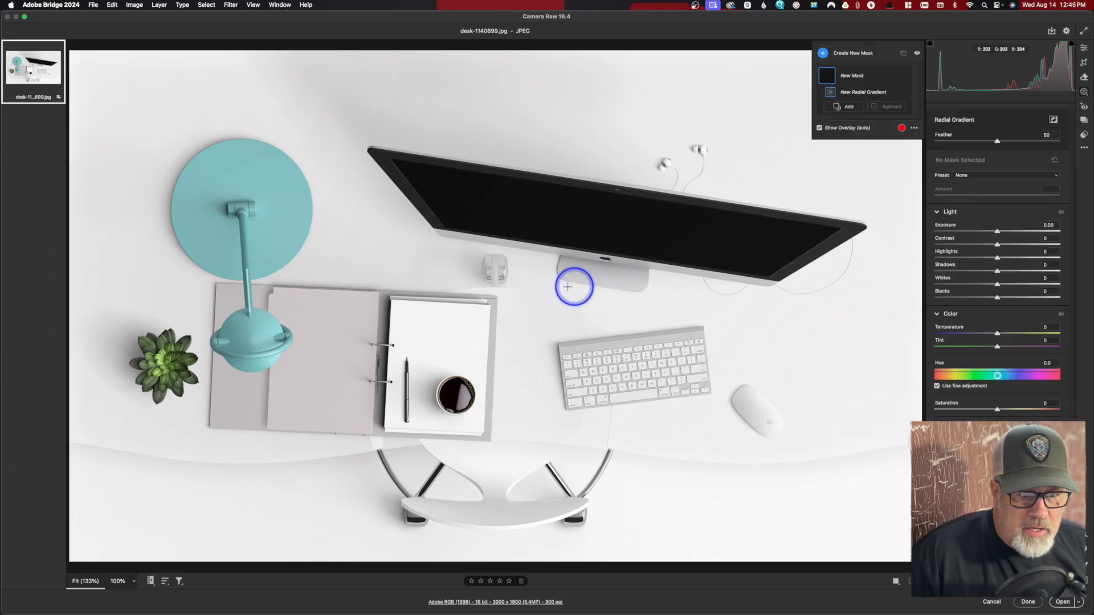
pyautogui.moveTo(516, 298); pyautogui.dragTo(777, 161)
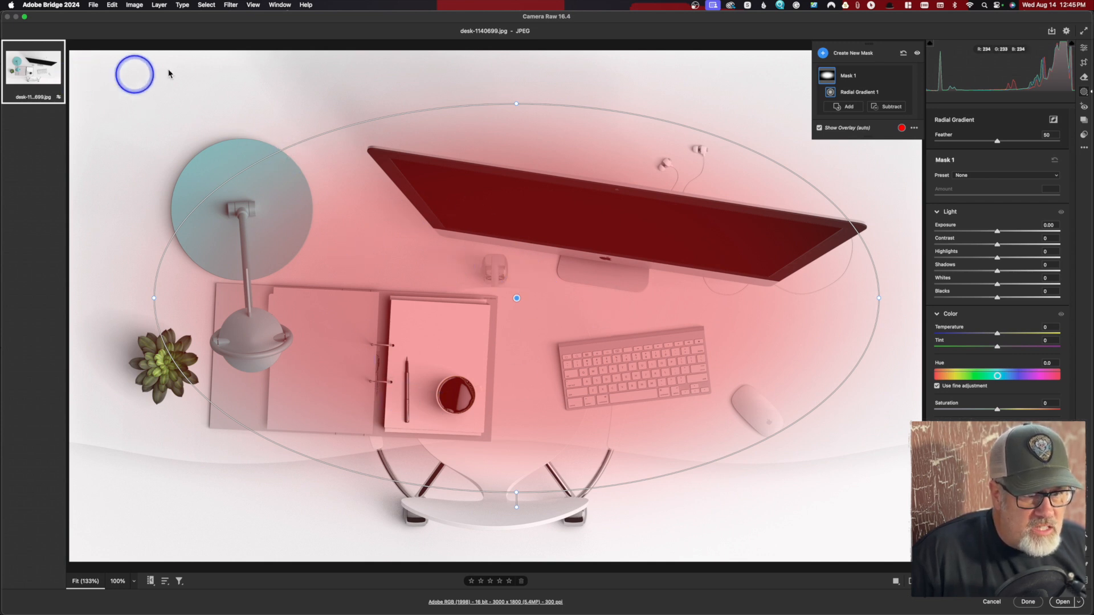
pyautogui.moveTo(985, 231); pyautogui.dragTo(1011, 234)
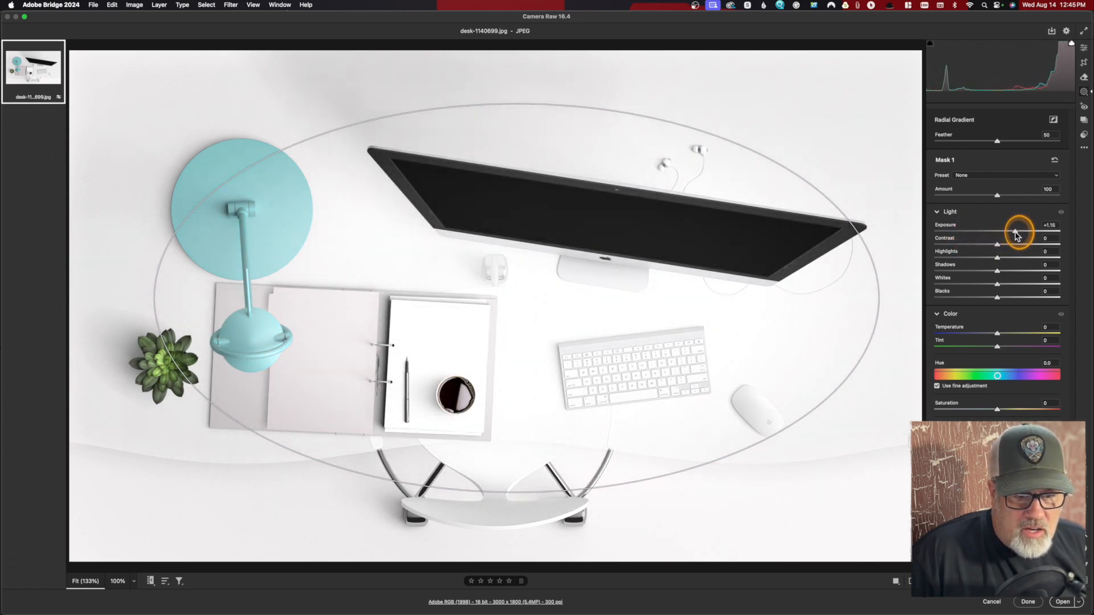
pyautogui.moveTo(1017, 234); pyautogui.dragTo(996, 238)
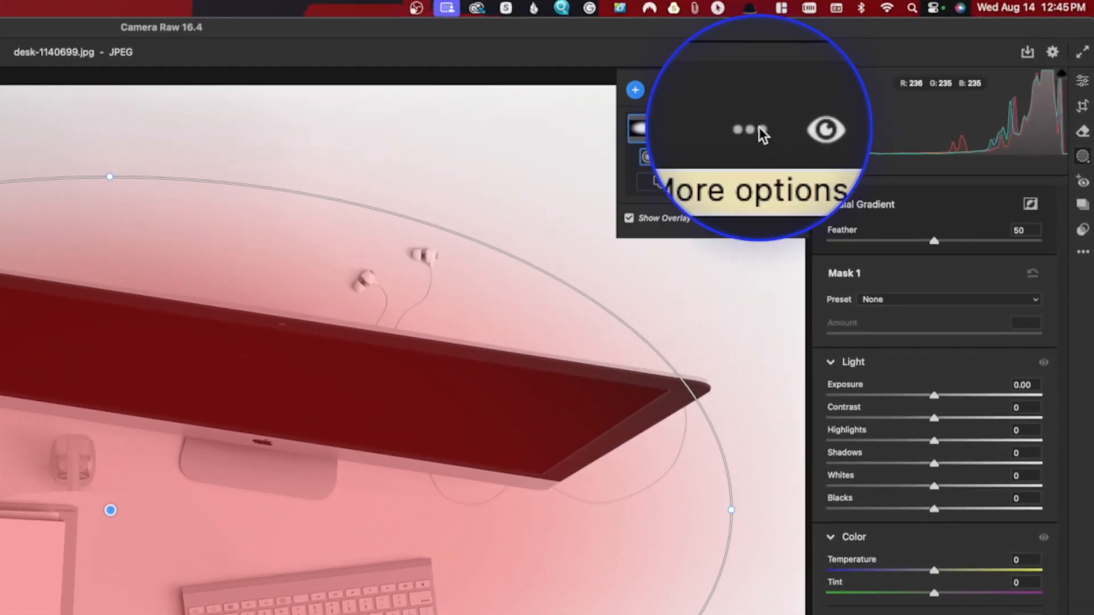
# Step: Invert the radial gradient mask so it covers the area outside the ellipse
pyautogui.click(758, 129)
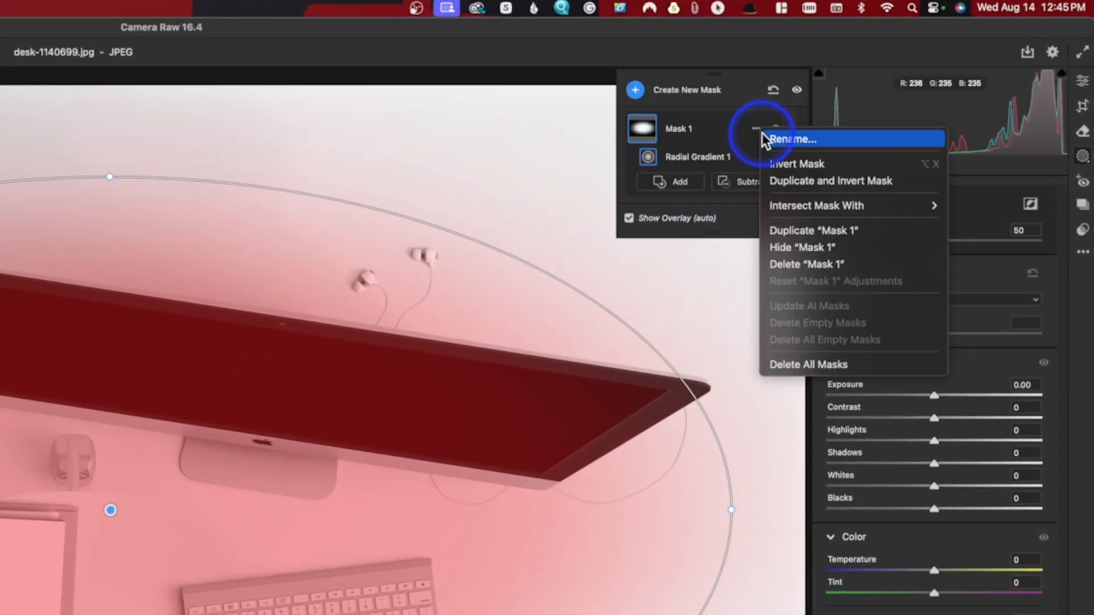
pyautogui.click(772, 156)
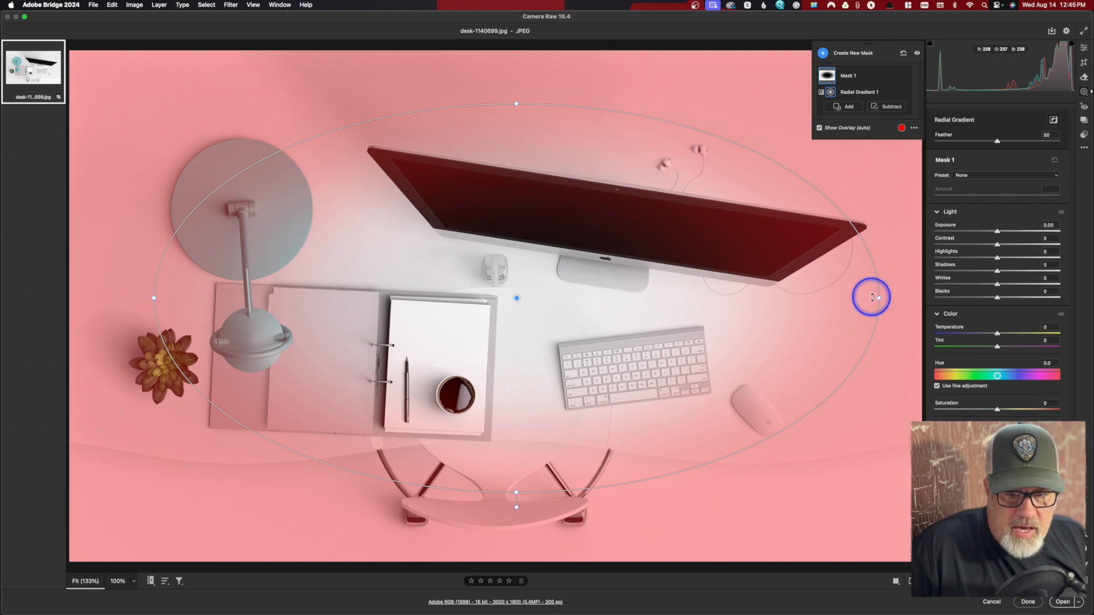
# Step: Widen the inverted radial gradient almost to the photo's side edges and lower its exposure to about -1.80
pyautogui.moveTo(879, 298); pyautogui.dragTo(905, 295)
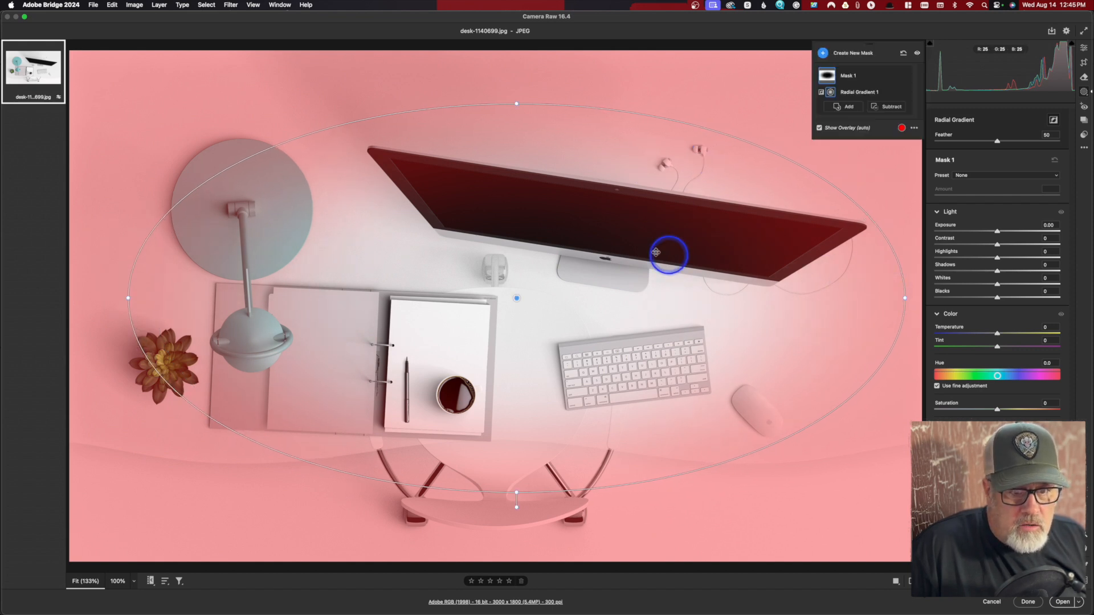
pyautogui.moveTo(988, 230); pyautogui.dragTo(974, 236)
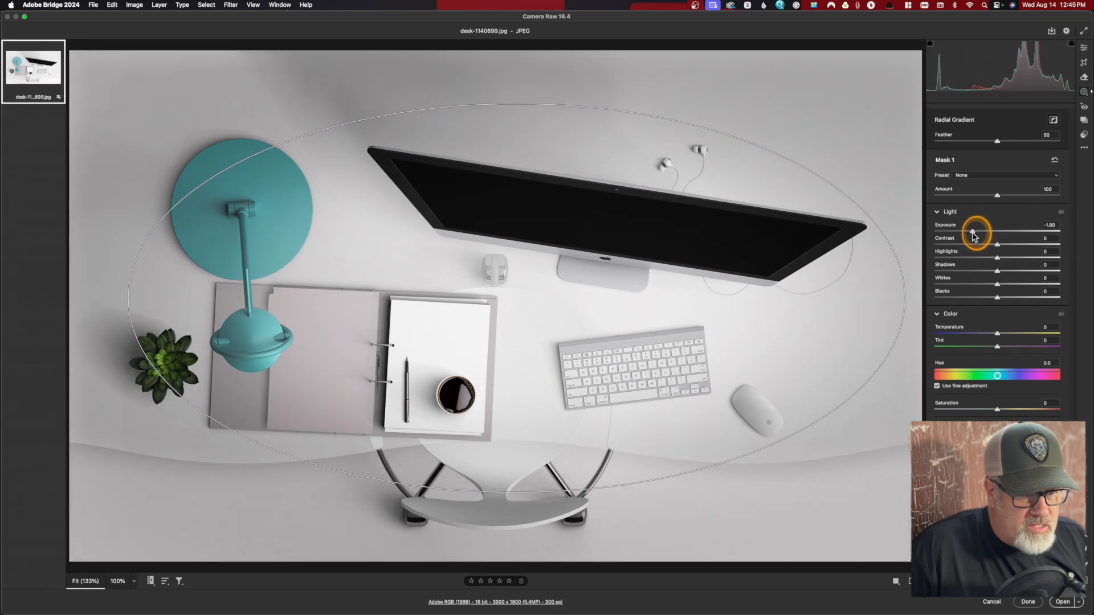
pyautogui.moveTo(974, 237); pyautogui.dragTo(972, 238)
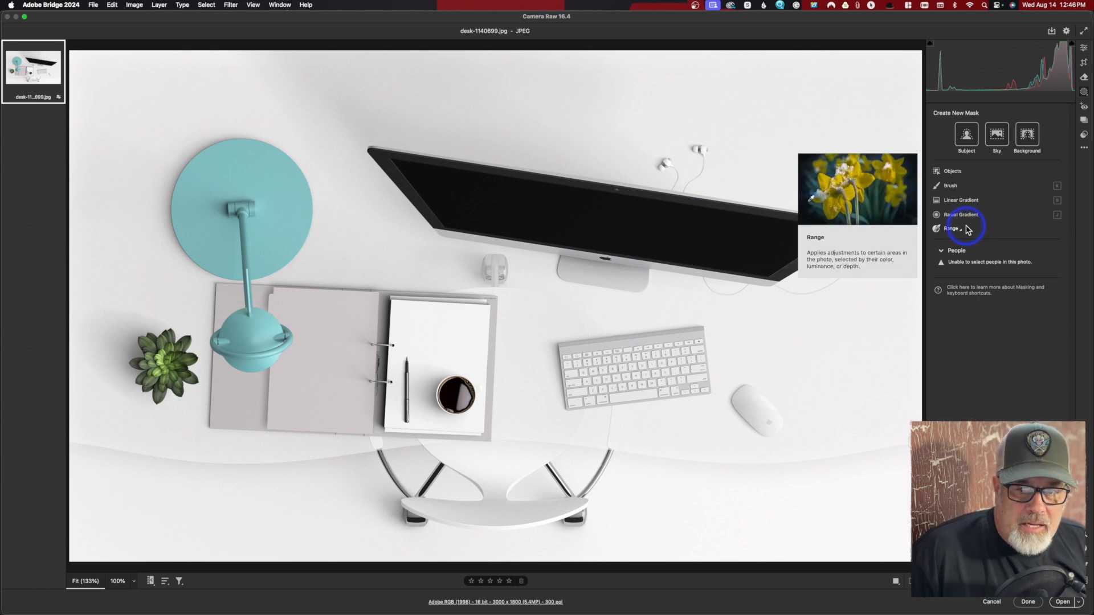
# Step: Create a Color Range mask sampled from the teal lamp base, trying a higher Refine value before setting it to 53
pyautogui.click(961, 231)
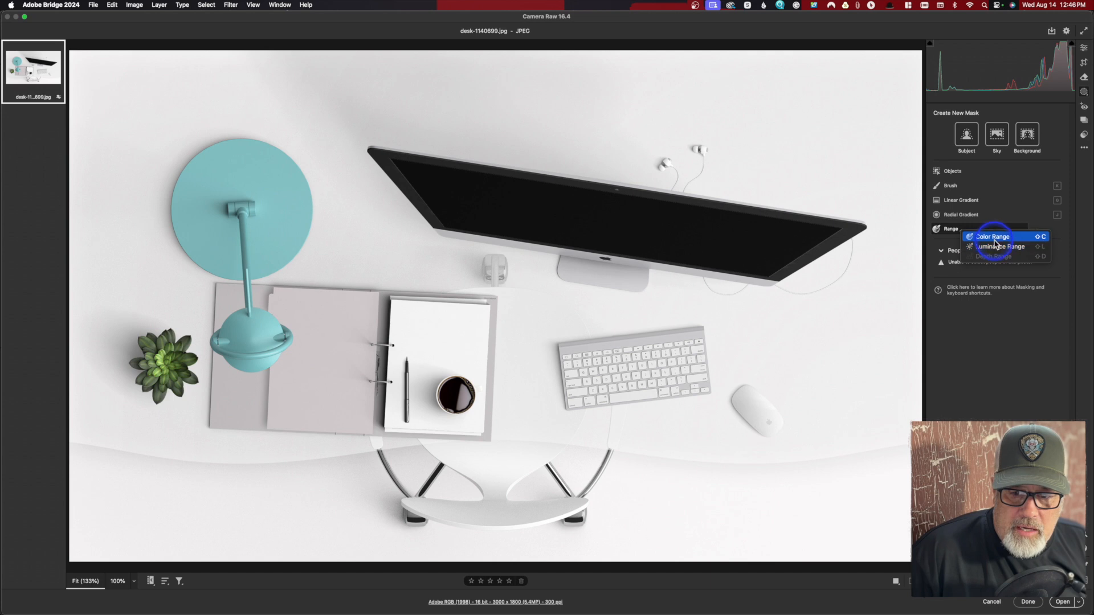
pyautogui.click(994, 240)
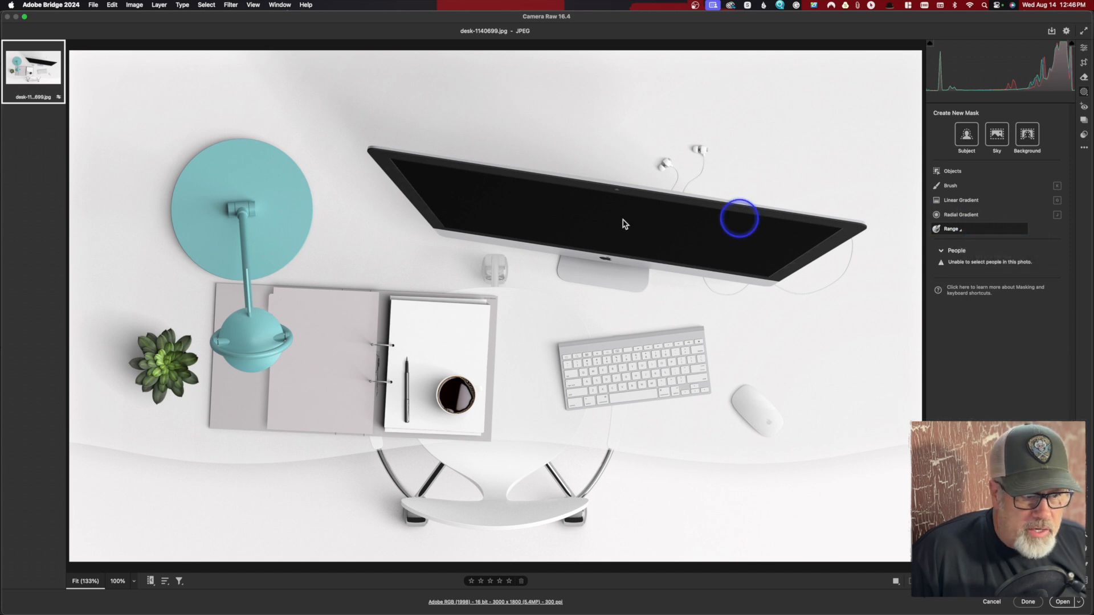
pyautogui.click(287, 206)
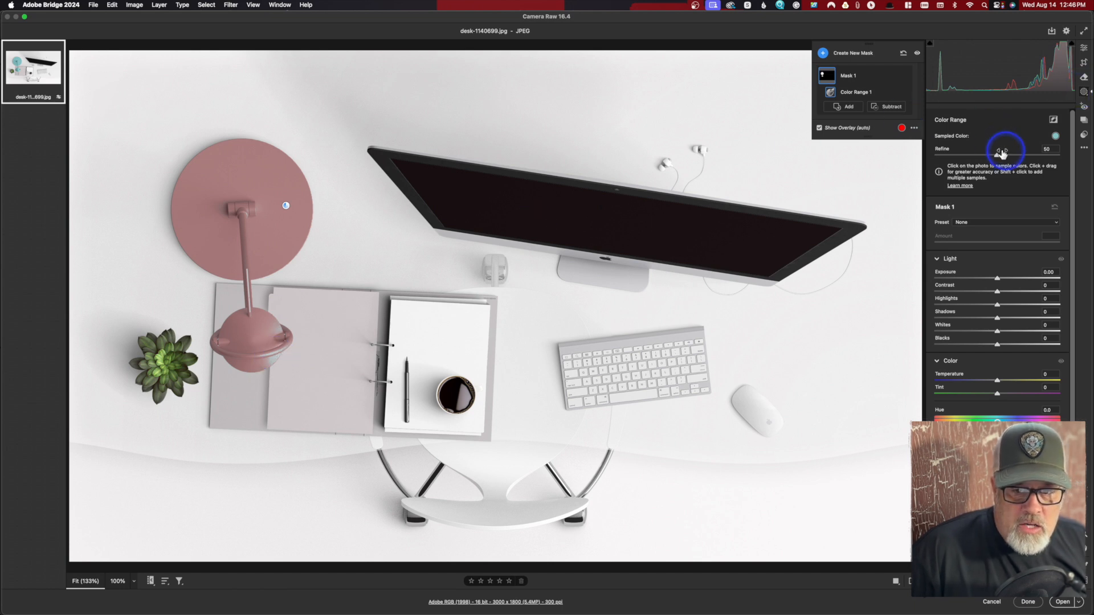
pyautogui.moveTo(995, 155); pyautogui.dragTo(1026, 155)
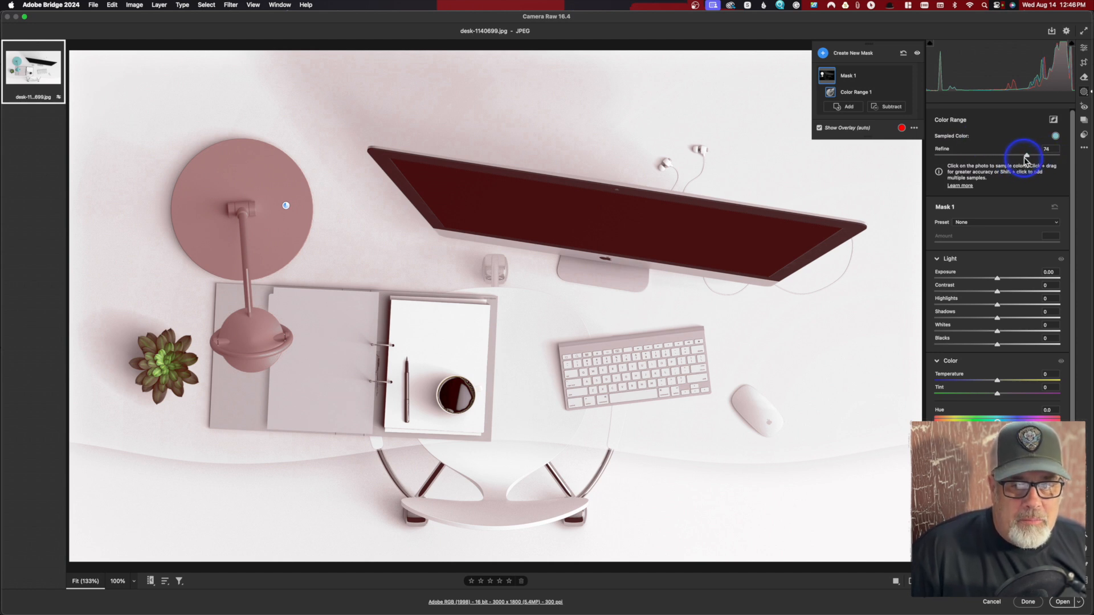
pyautogui.moveTo(1028, 159); pyautogui.dragTo(1001, 169)
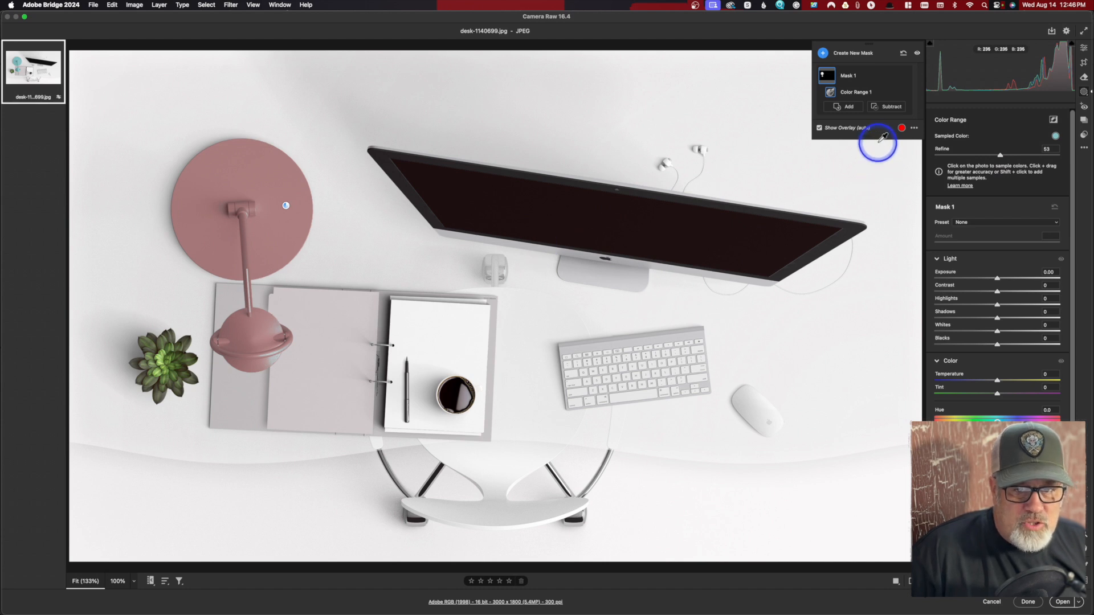
# Step: Add a brush to the lamp's color range mask and set its size to 3 and feather to 21
pyautogui.click(855, 110)
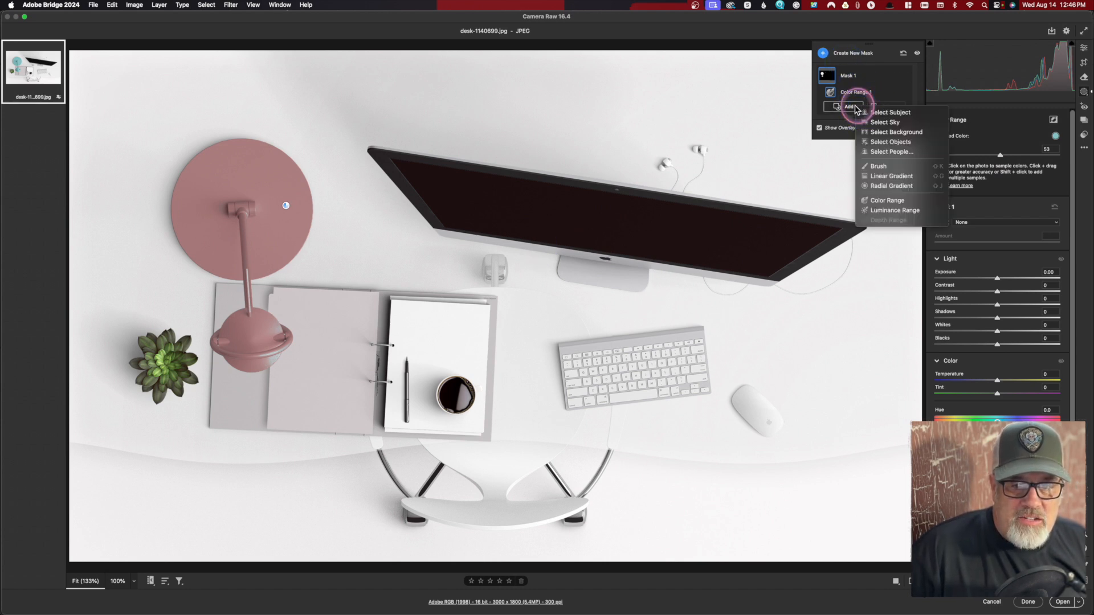
pyautogui.click(871, 164)
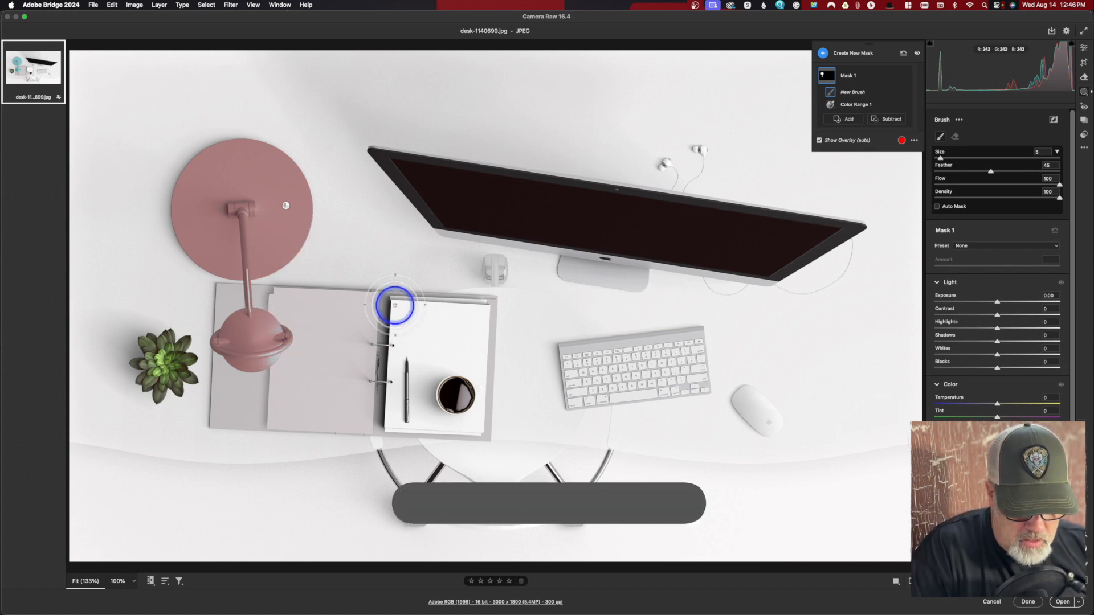
pyautogui.press('super+equal')
pyautogui.press('super+equal')
pyautogui.moveTo(323, 324); pyautogui.dragTo(760, 290)
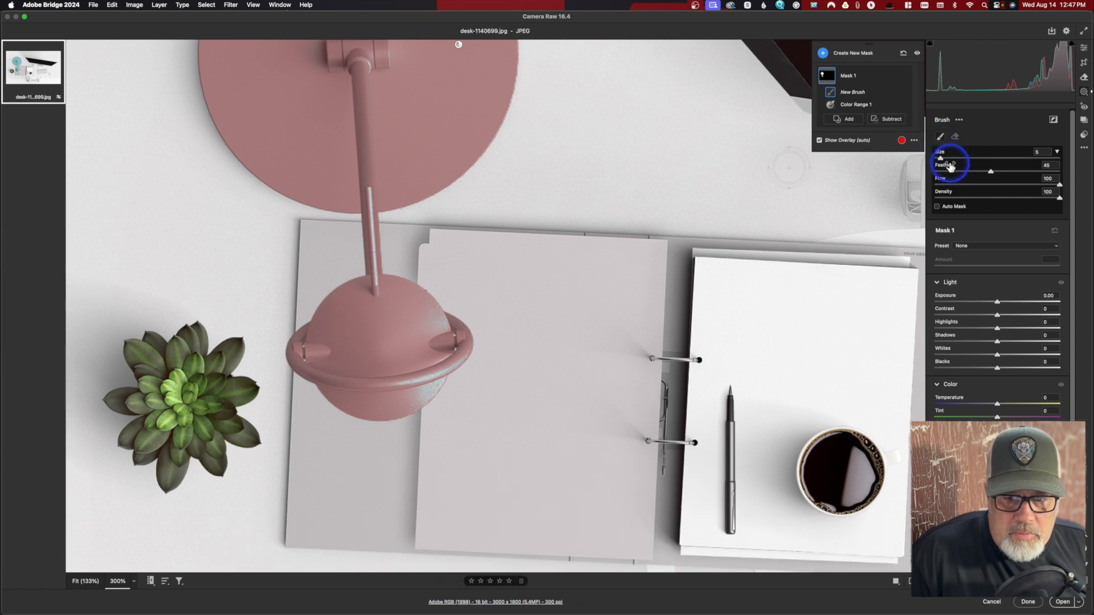
pyautogui.scroll(-1, 949, 164)
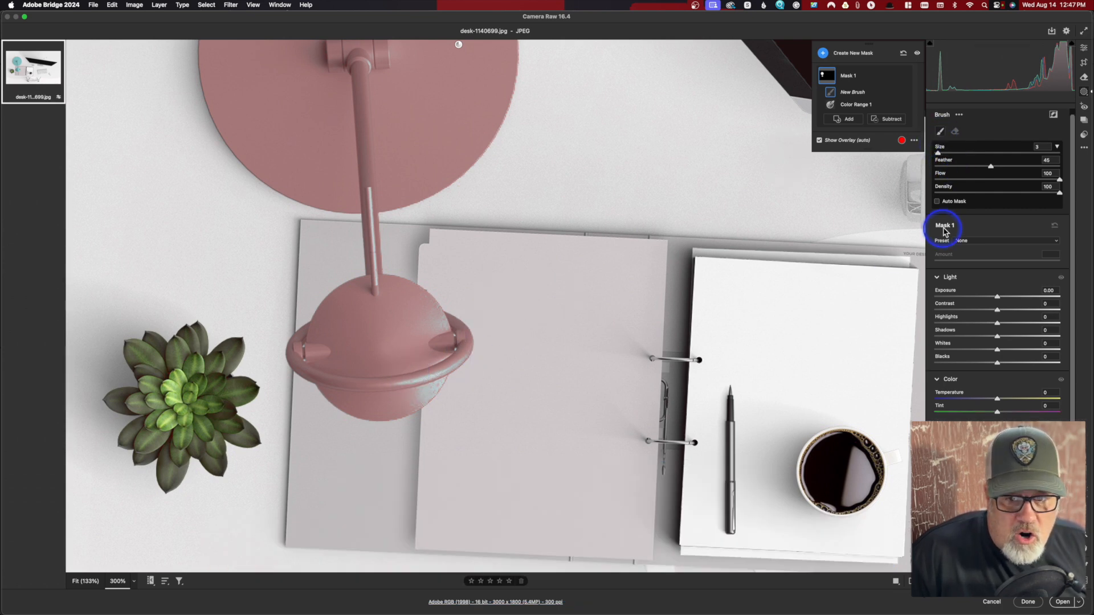
pyautogui.click(960, 166)
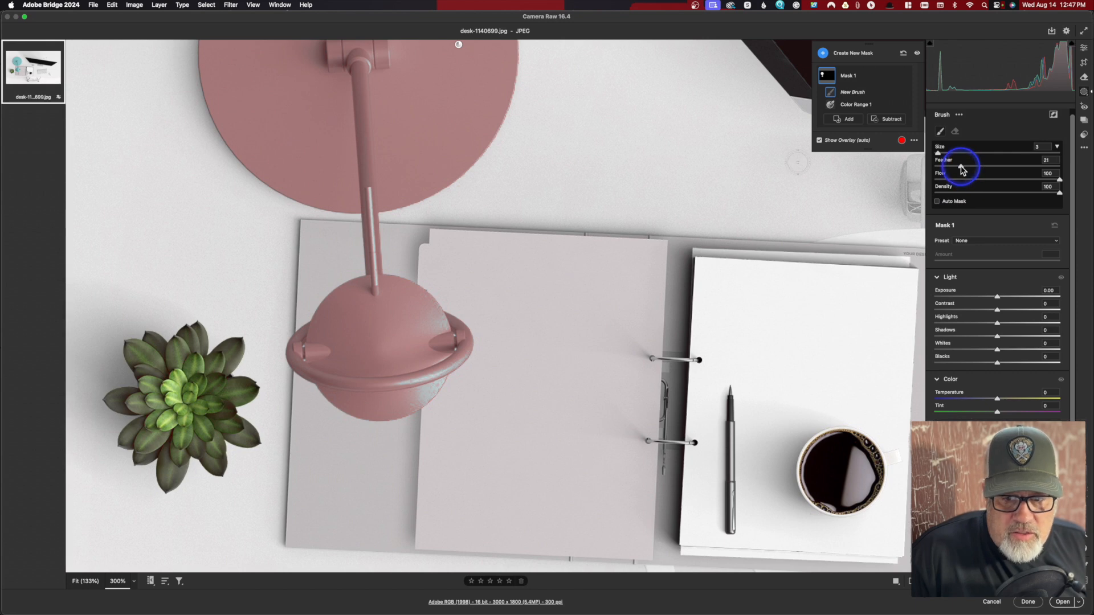
# Step: Paint the unmasked patches on the lamp's shade, arm highlight and arm joint into the mask with the size 2 brush
pyautogui.moveTo(422, 312)
pyautogui.mouseDown()
pyautogui.moveTo(454, 350)
pyautogui.moveTo(398, 383)
pyautogui.moveTo(414, 398)
pyautogui.moveTo(433, 373)
pyautogui.moveTo(415, 393)
pyautogui.mouseUp()
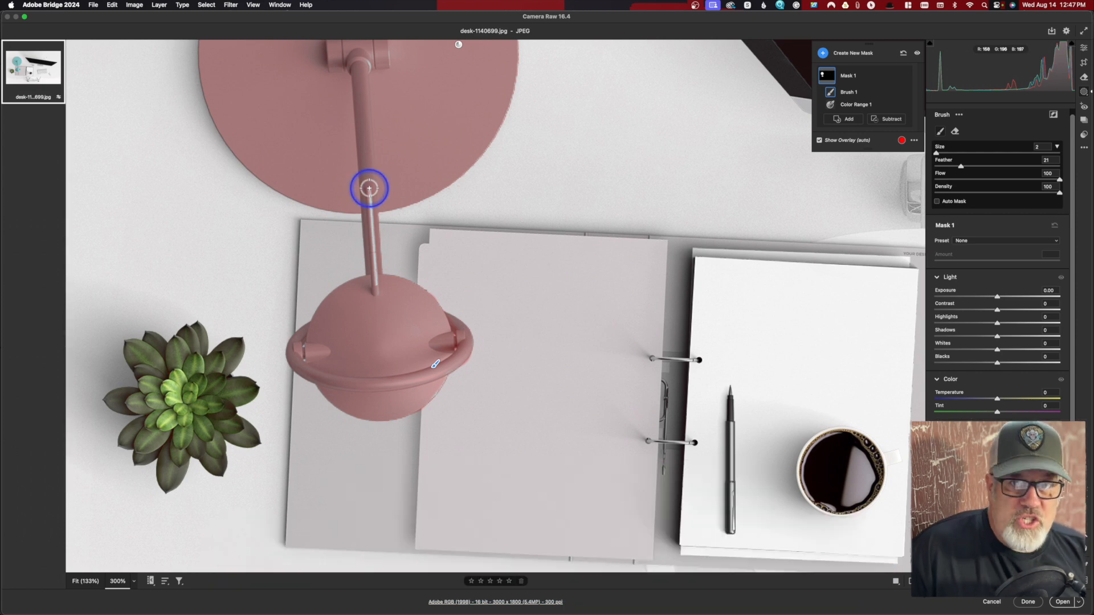
pyautogui.keyDown('shift'); pyautogui.click(377, 288); pyautogui.keyUp('shift')
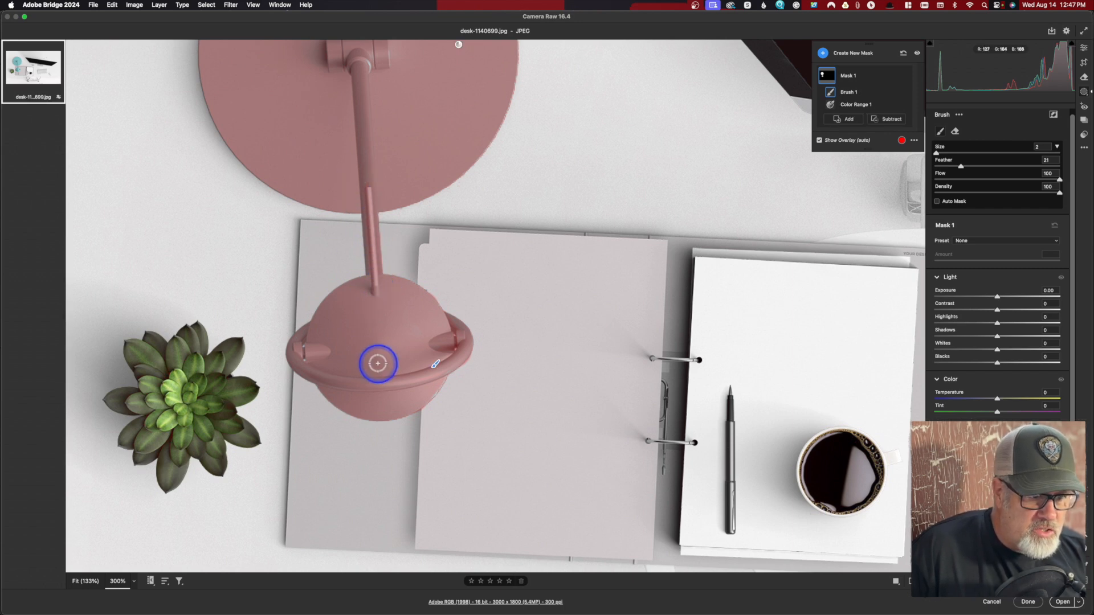
pyautogui.click(438, 381)
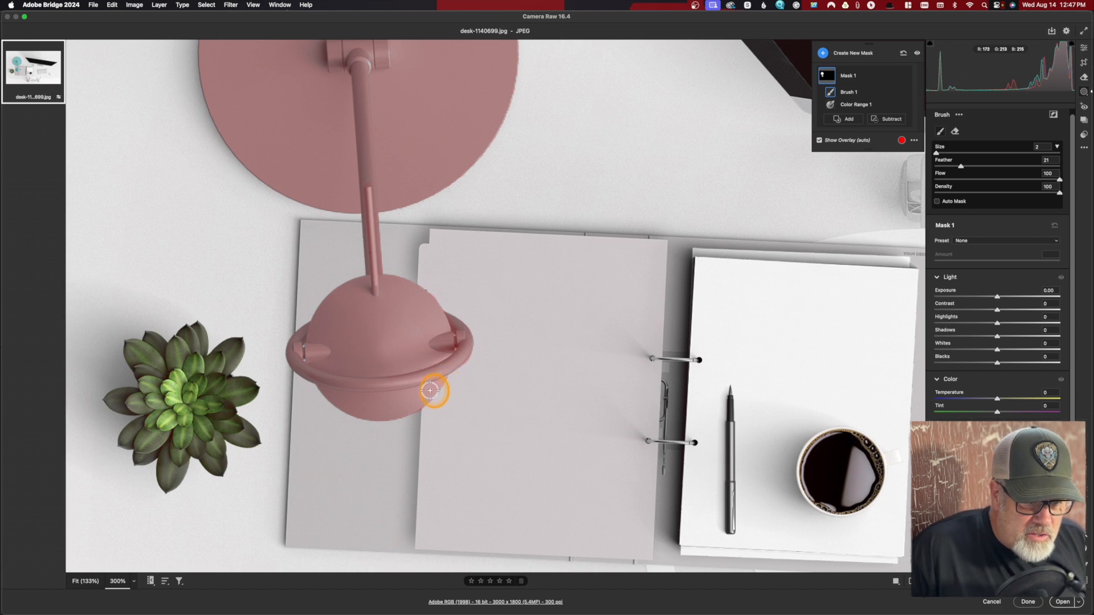
pyautogui.click(365, 56)
pyautogui.moveTo(366, 55)
pyautogui.mouseDown()
pyautogui.moveTo(392, 59)
pyautogui.moveTo(323, 46)
pyautogui.mouseUp()
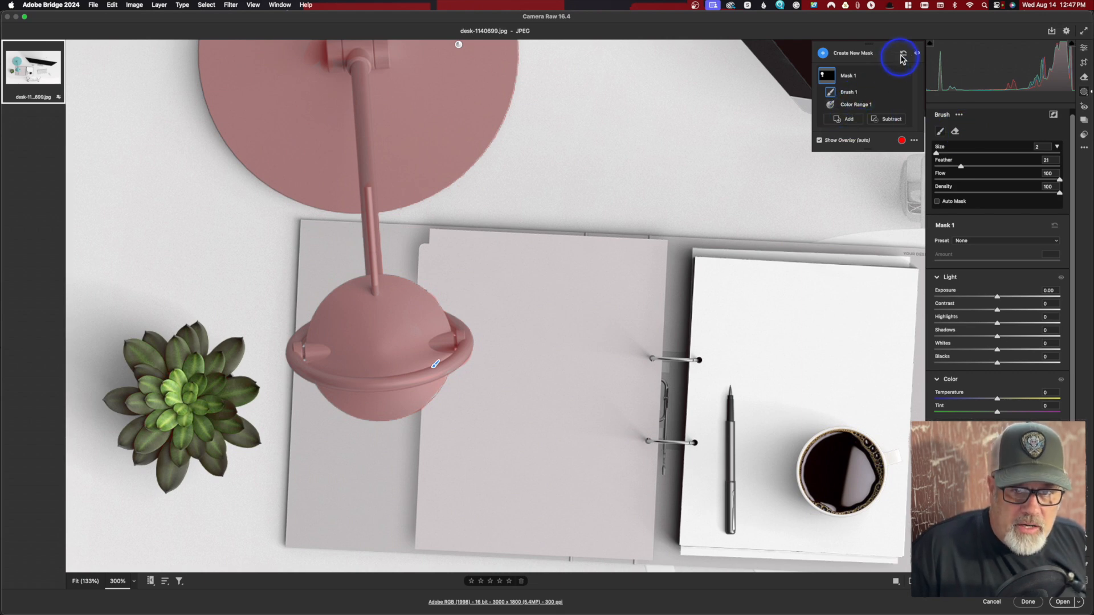
# Step: Reset all masks and create a Luminance Range mask sampled from the dark computer screen
pyautogui.click(902, 53)
pyautogui.moveTo(961, 228)
pyautogui.click(995, 242)
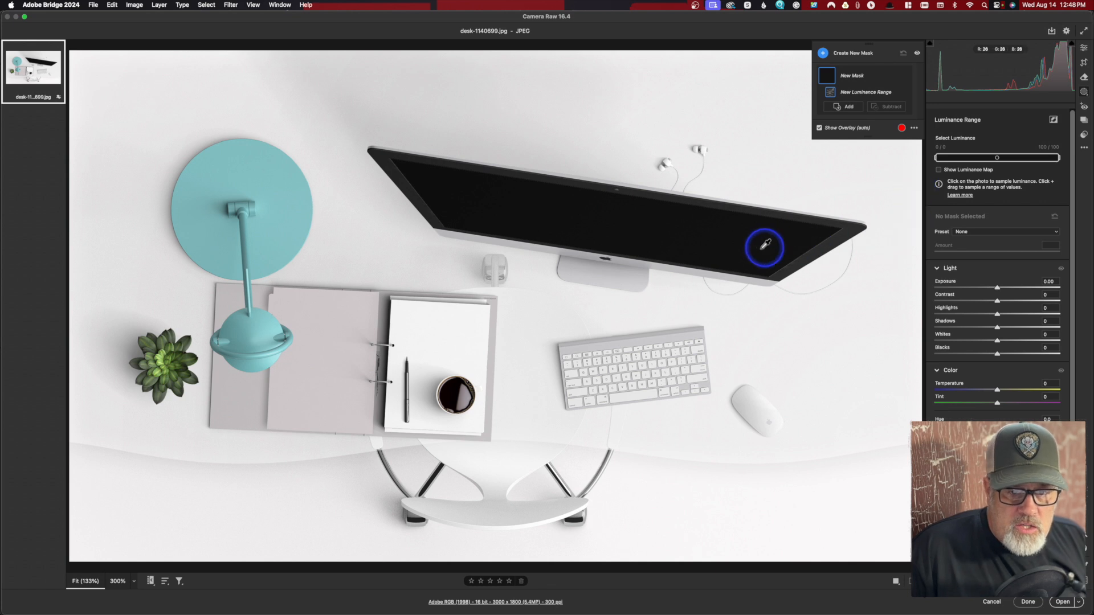
pyautogui.click(734, 245)
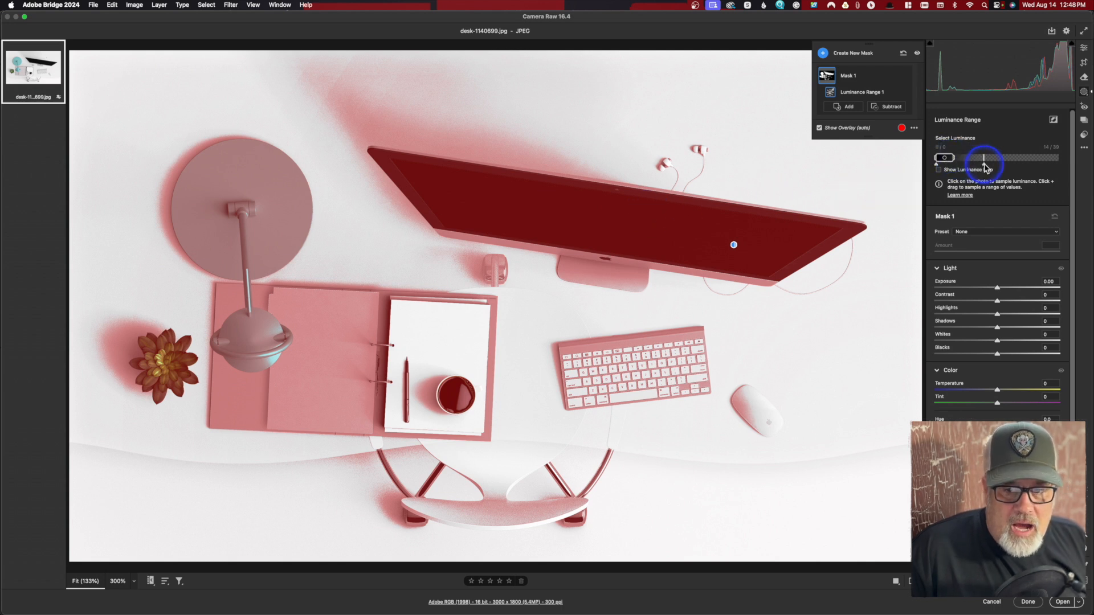
# Step: Try a wider luminance range and falloff, and narrow both so the mask covers only the darkest tones
pyautogui.click(954, 161)
pyautogui.moveTo(956, 161)
pyautogui.mouseDown()
pyautogui.moveTo(1009, 165)
pyautogui.moveTo(958, 170)
pyautogui.mouseUp()
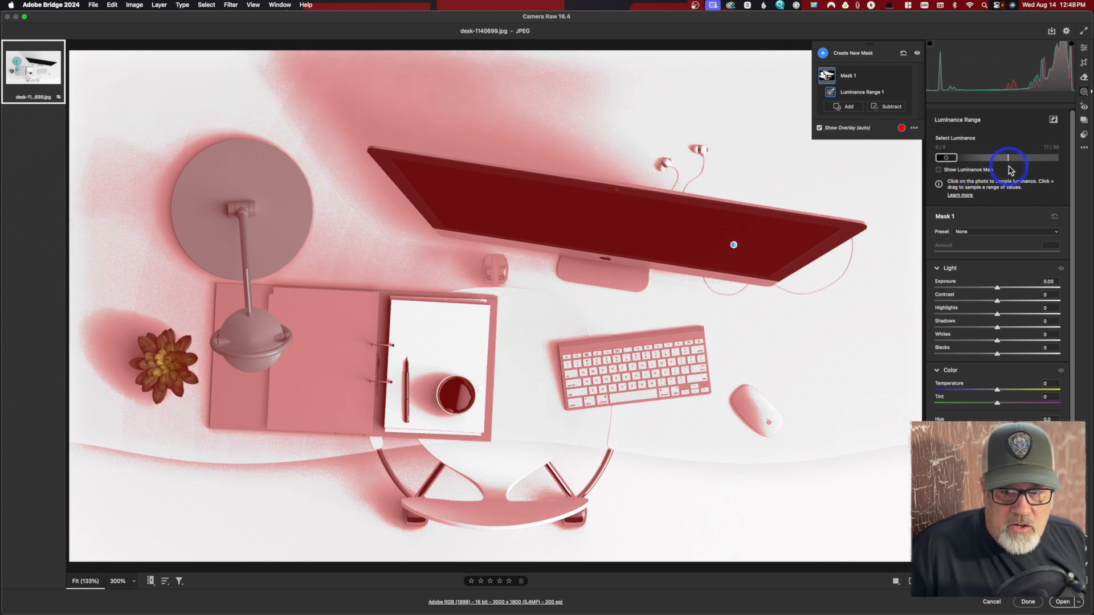
pyautogui.moveTo(1009, 165); pyautogui.dragTo(950, 170)
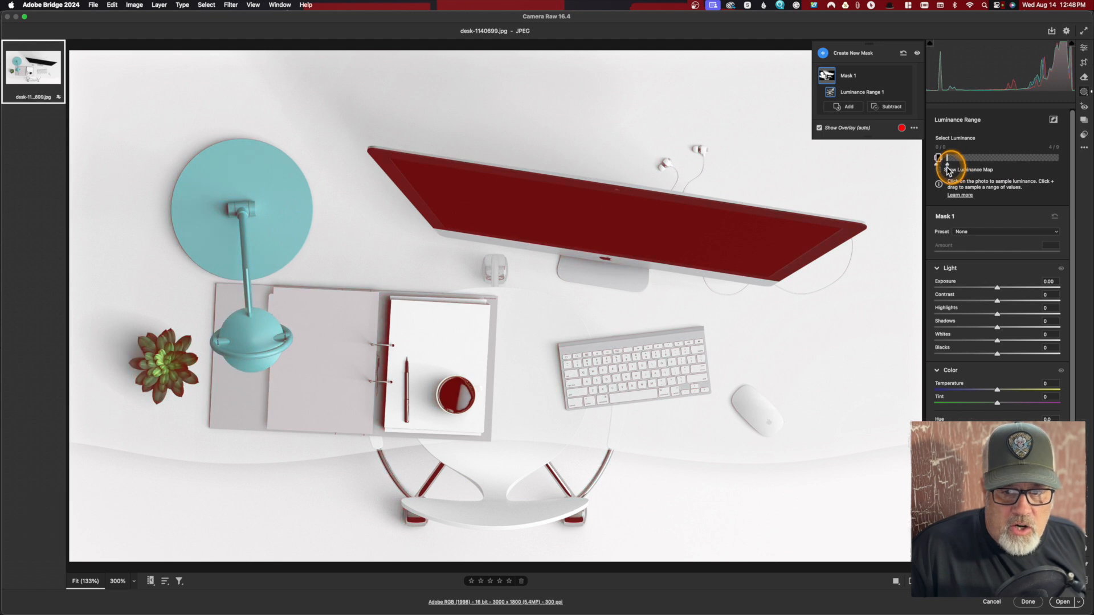
pyautogui.moveTo(943, 170); pyautogui.dragTo(943, 170)
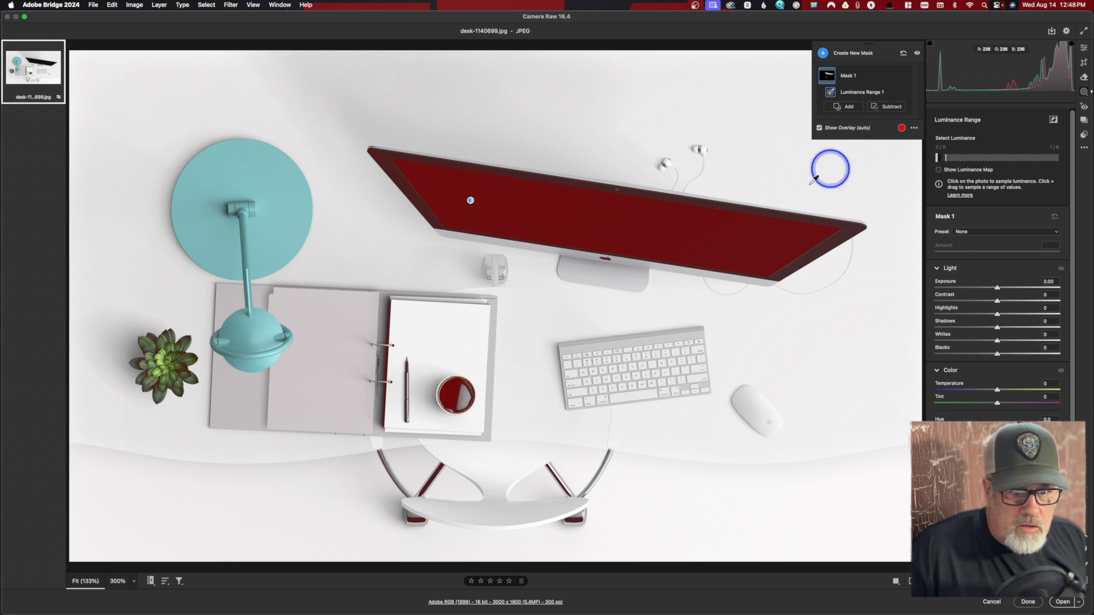
# Step: Subtract the coffee in the cup from the luminance range mask with a brush
pyautogui.click(891, 108)
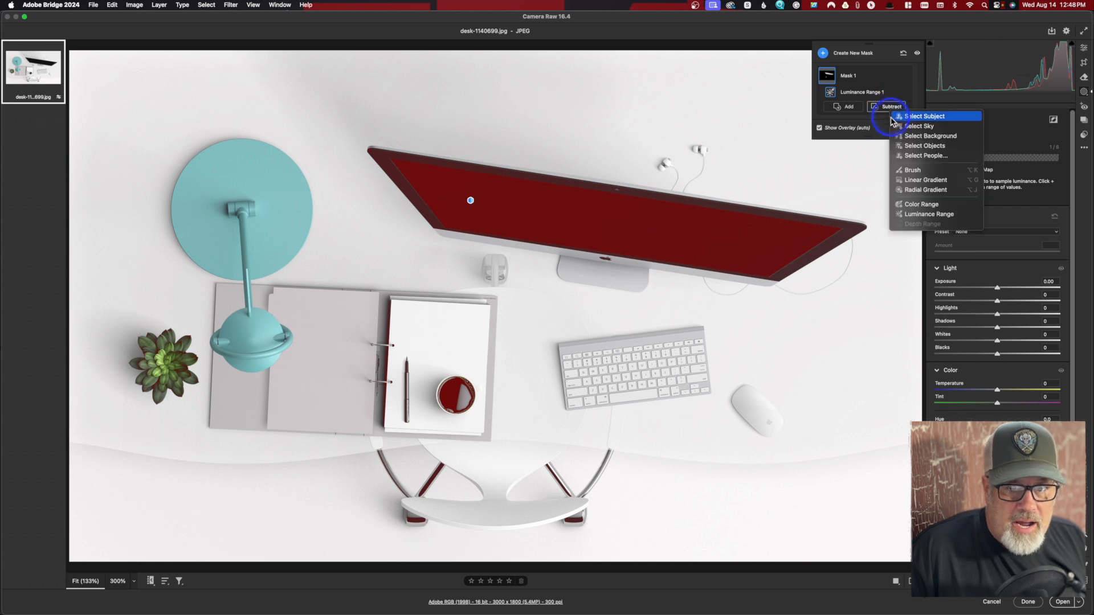
pyautogui.click(911, 171)
pyautogui.moveTo(459, 399)
pyautogui.mouseDown()
pyautogui.moveTo(441, 422)
pyautogui.moveTo(461, 400)
pyautogui.moveTo(485, 410)
pyautogui.mouseUp()
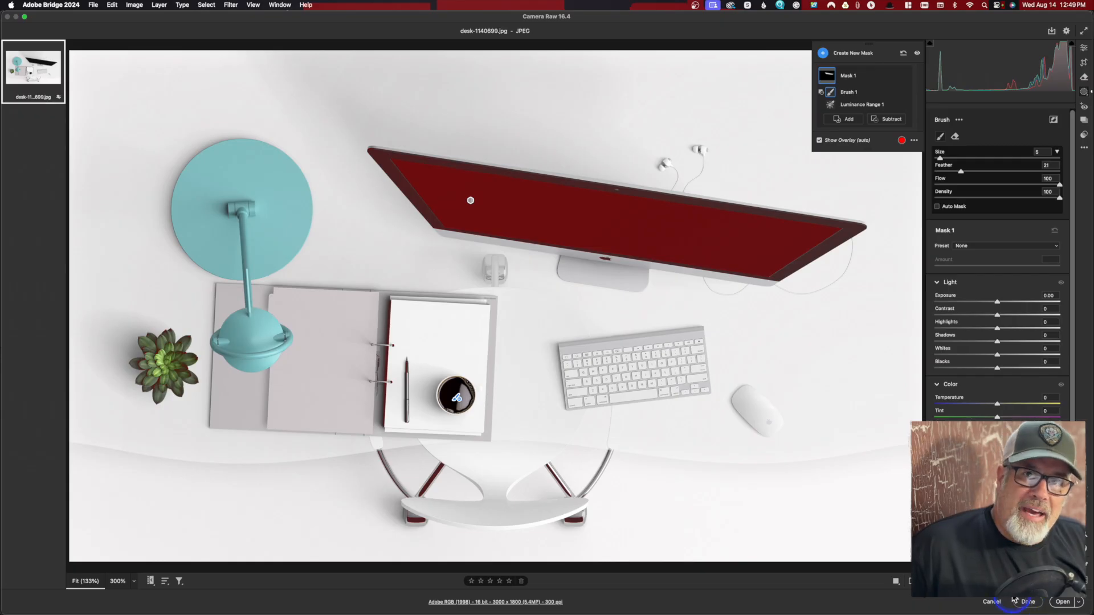
pyautogui.click(994, 602)
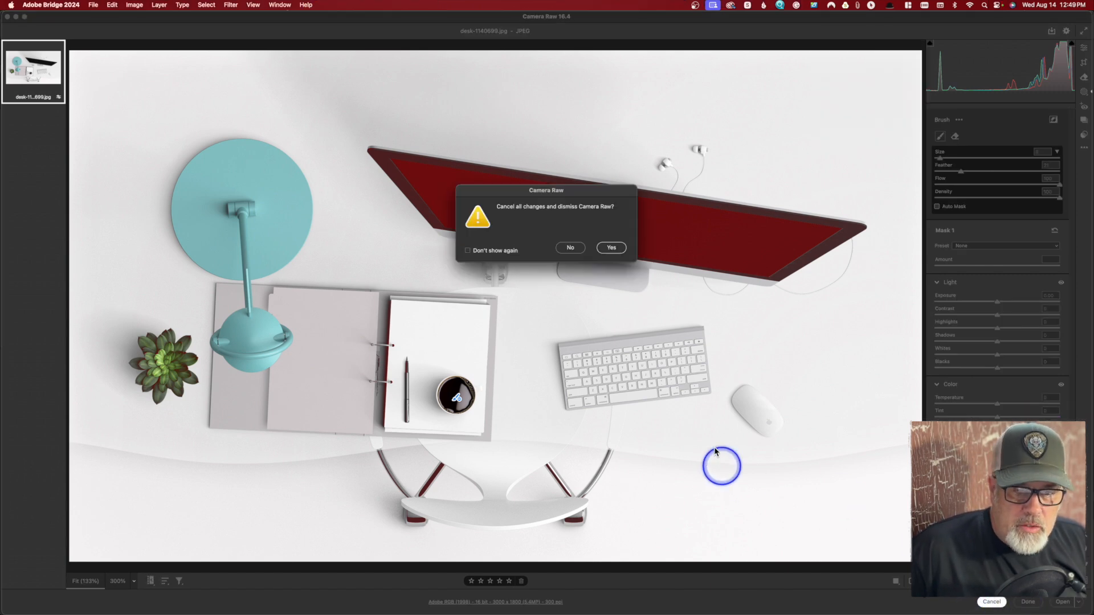
pyautogui.click(611, 248)
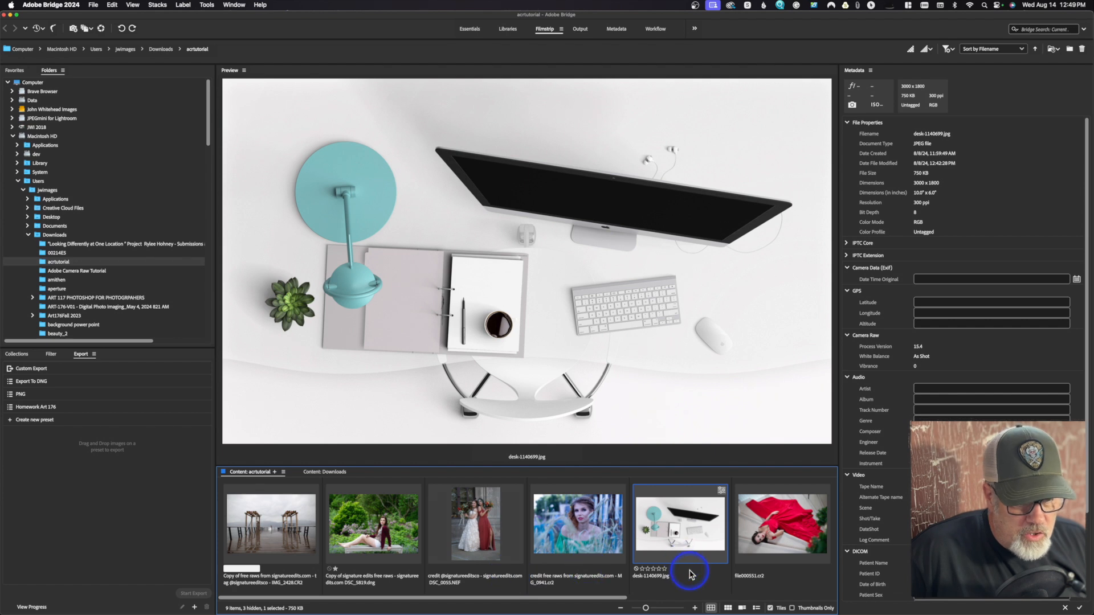
pyautogui.moveTo(502, 602); pyautogui.dragTo(847, 598)
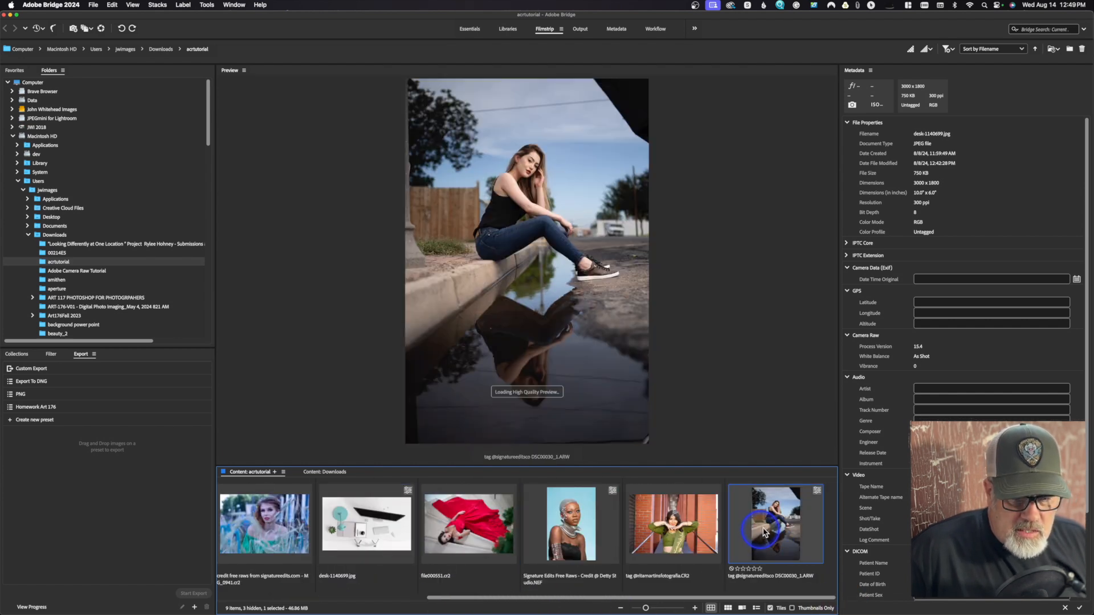
pyautogui.click(763, 533)
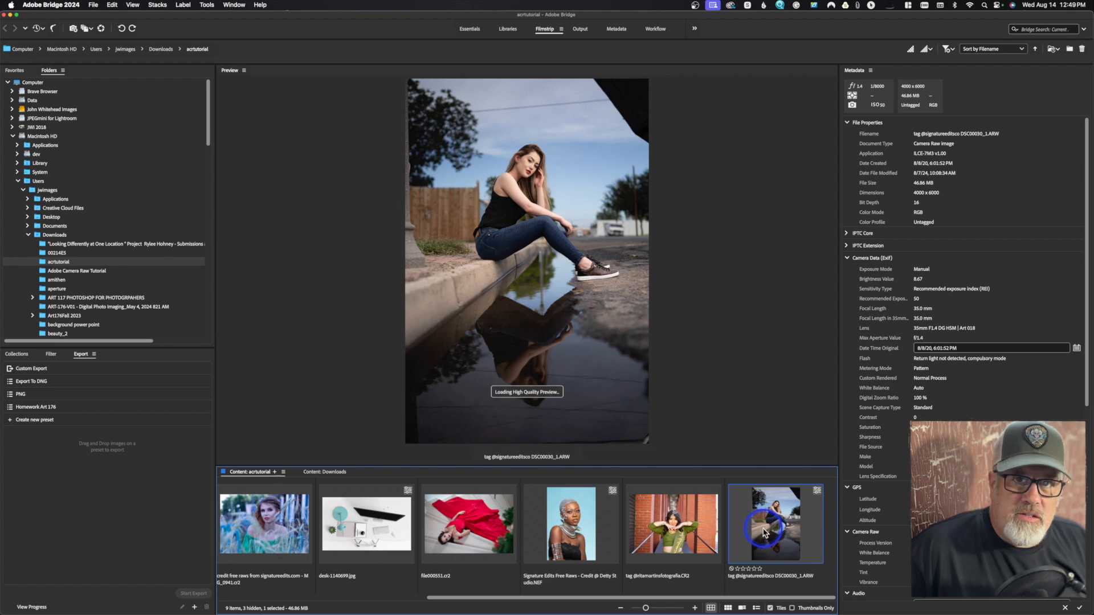
pyautogui.click(763, 532)
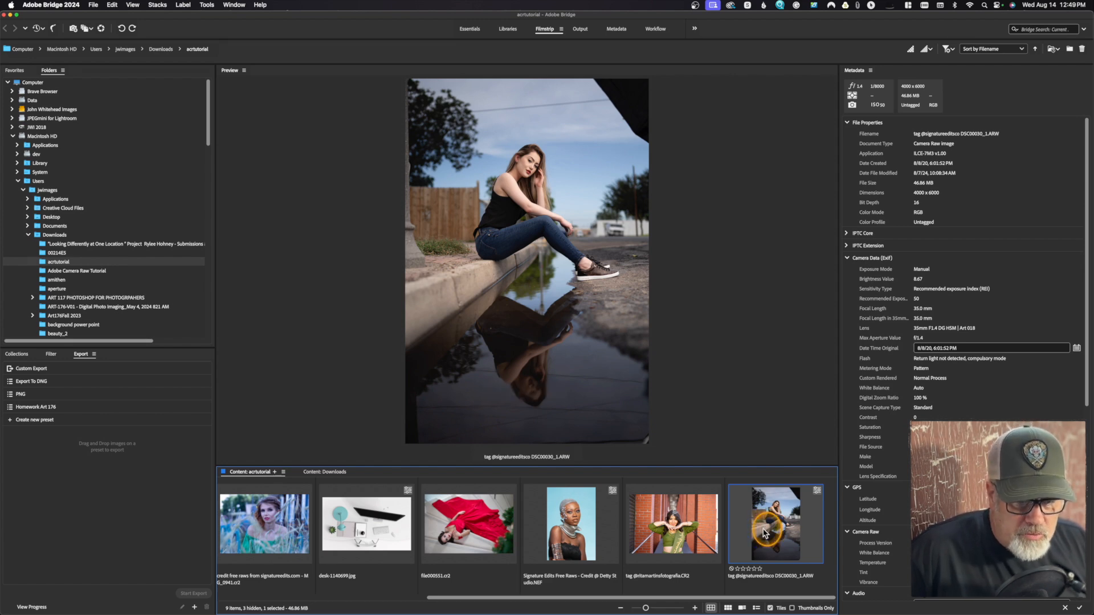
pyautogui.doubleClick(764, 532)
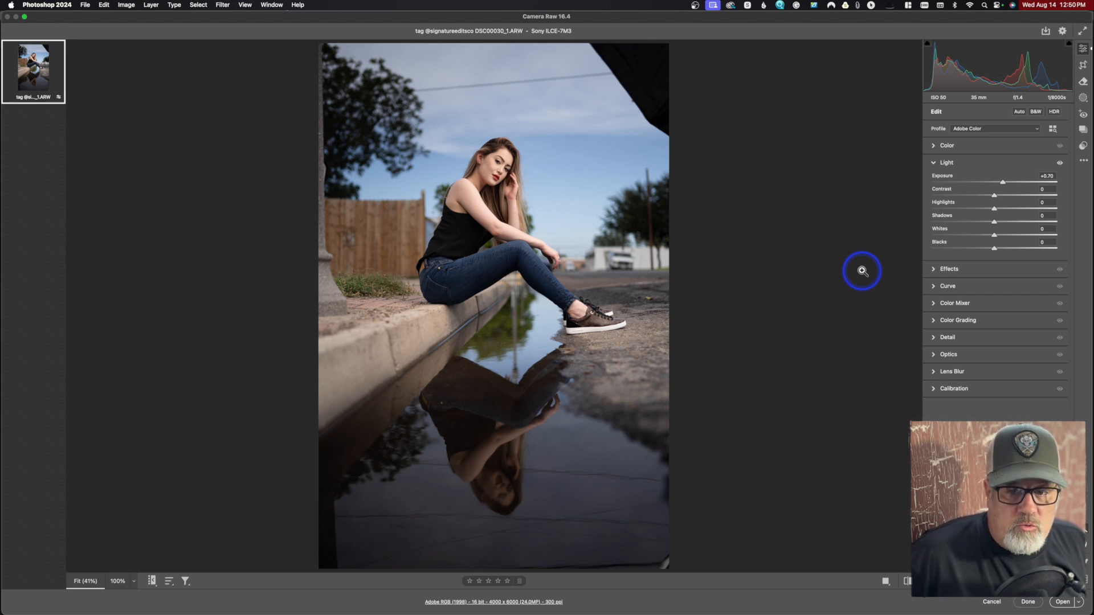
# Step: Enhance the street portrait with Denoise at amount 40 and Super Resolution turned off, creating a new DNG
pyautogui.click(1082, 163)
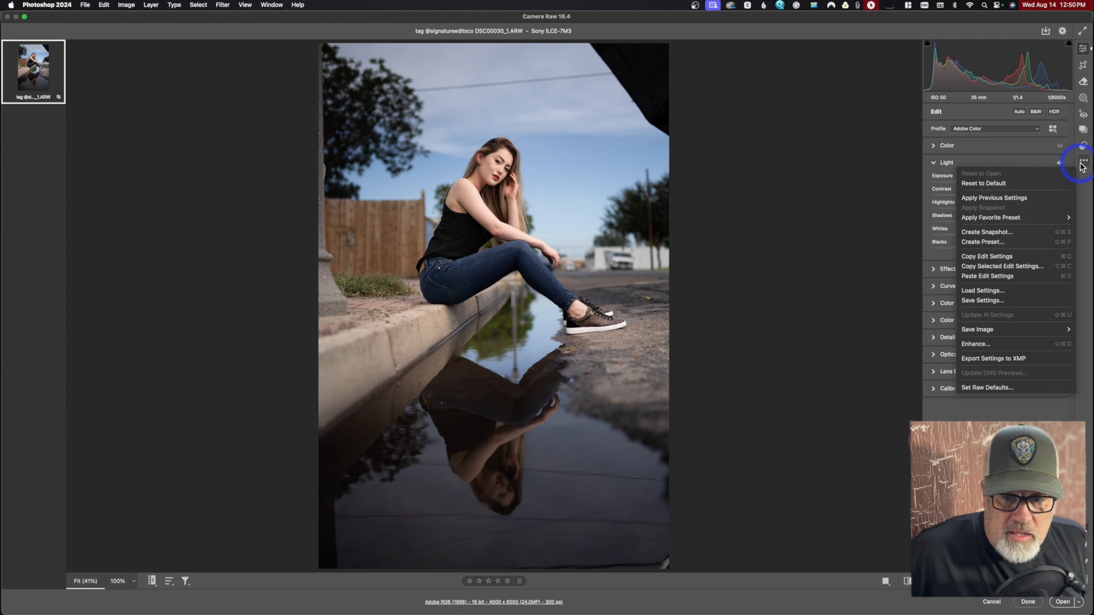
pyautogui.click(978, 345)
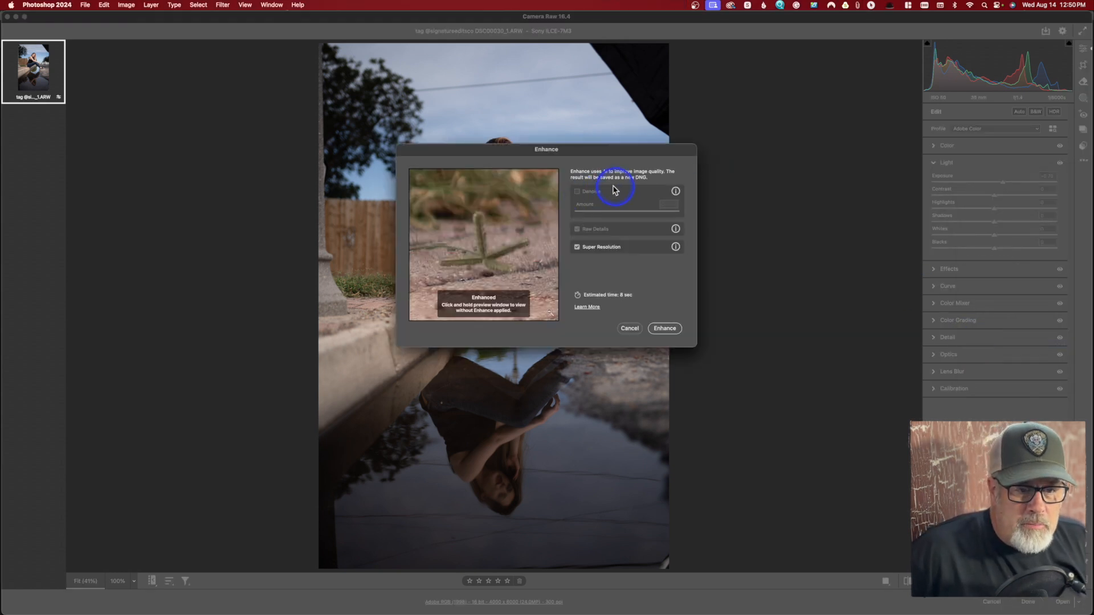
pyautogui.click(577, 249)
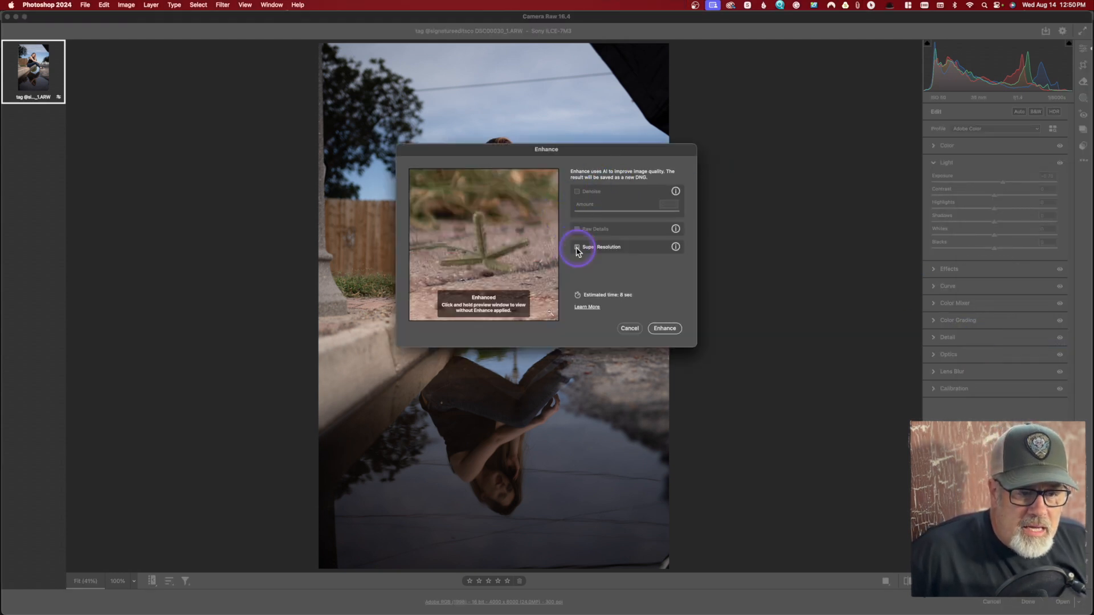
pyautogui.click(576, 194)
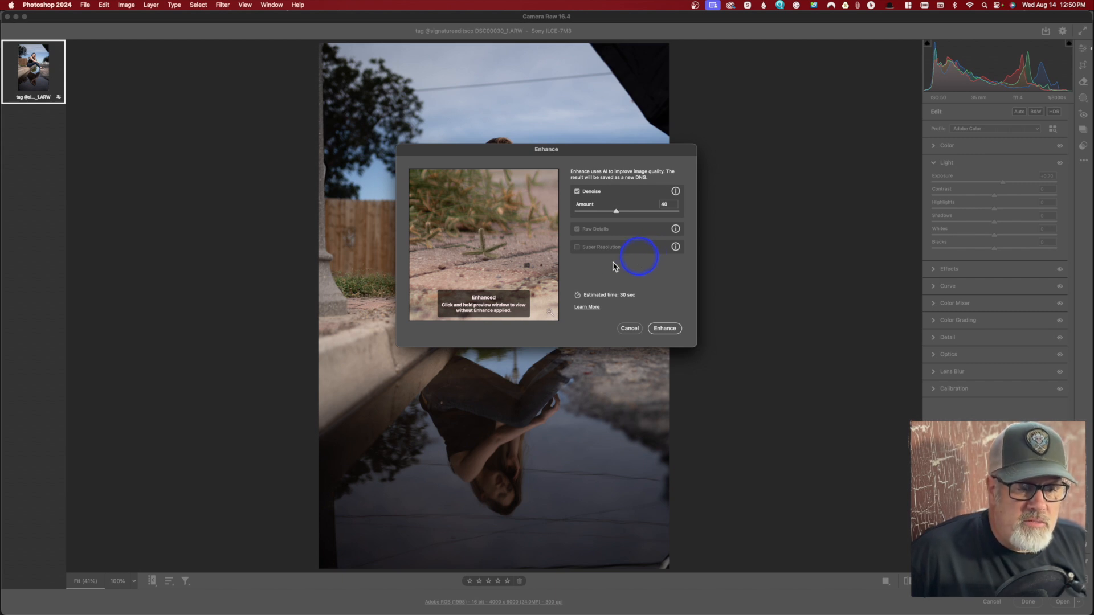
pyautogui.moveTo(576, 149); pyautogui.dragTo(764, 139)
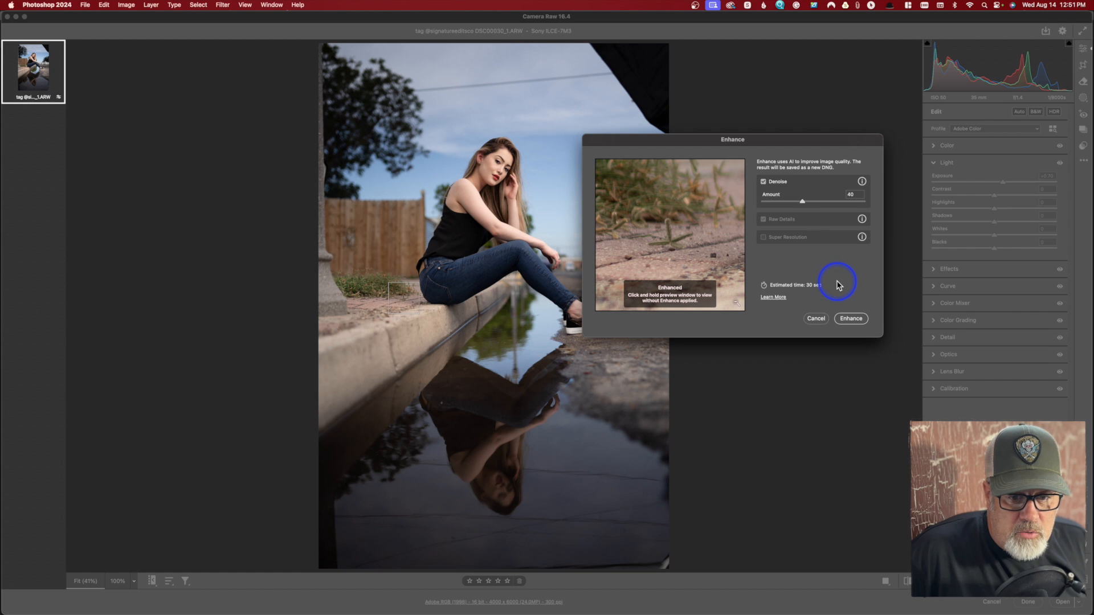
pyautogui.click(851, 321)
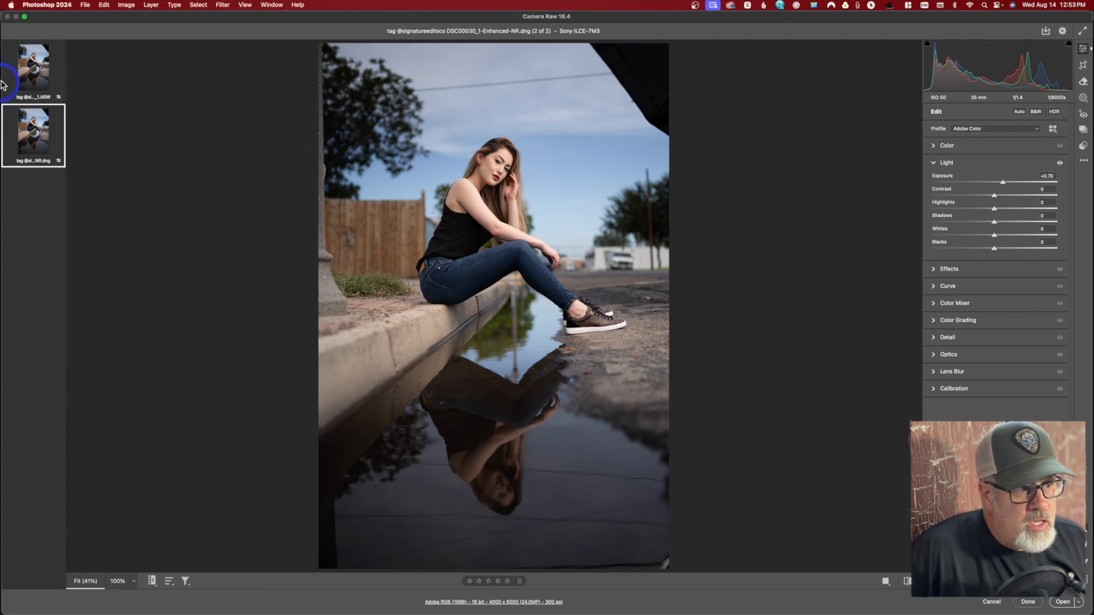
# Step: Compare the original ARW photo with its denoised DNG copy, ending on the original
pyautogui.click(33, 65)
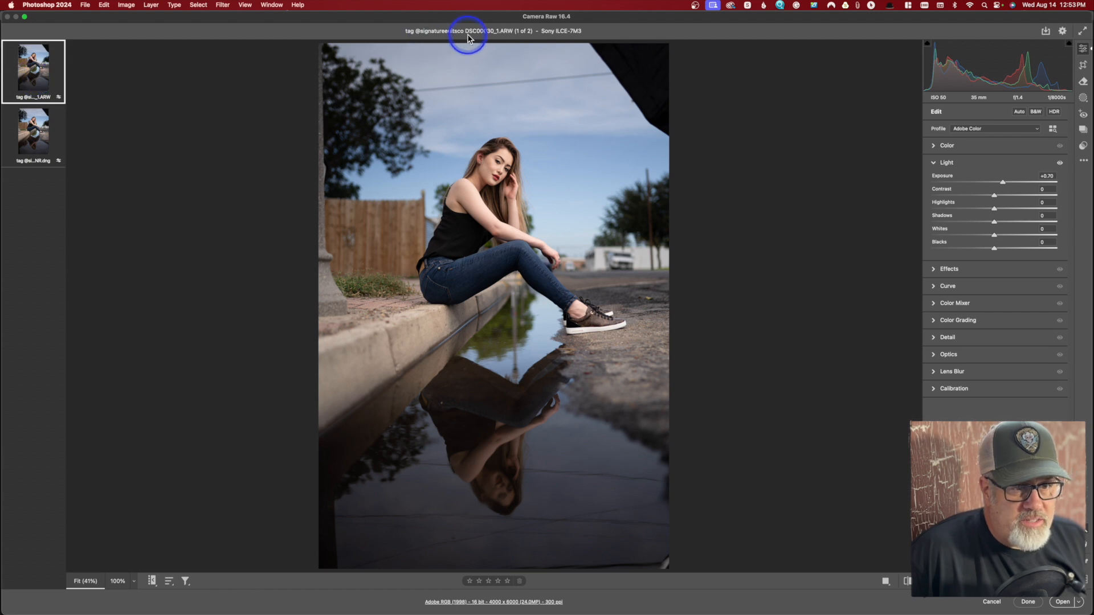
pyautogui.click(33, 131)
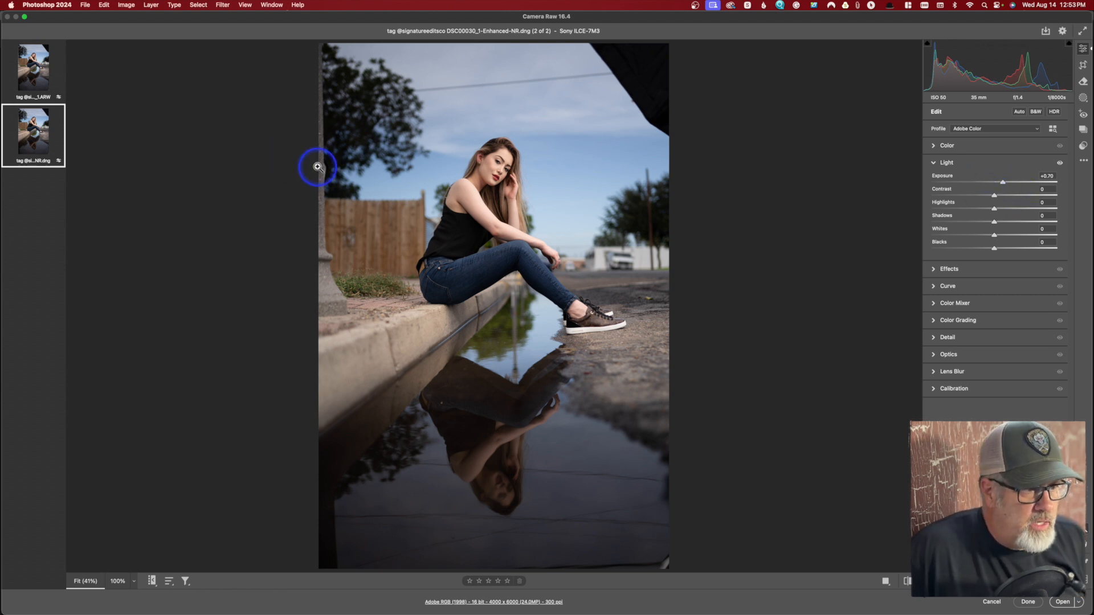
pyautogui.click(29, 69)
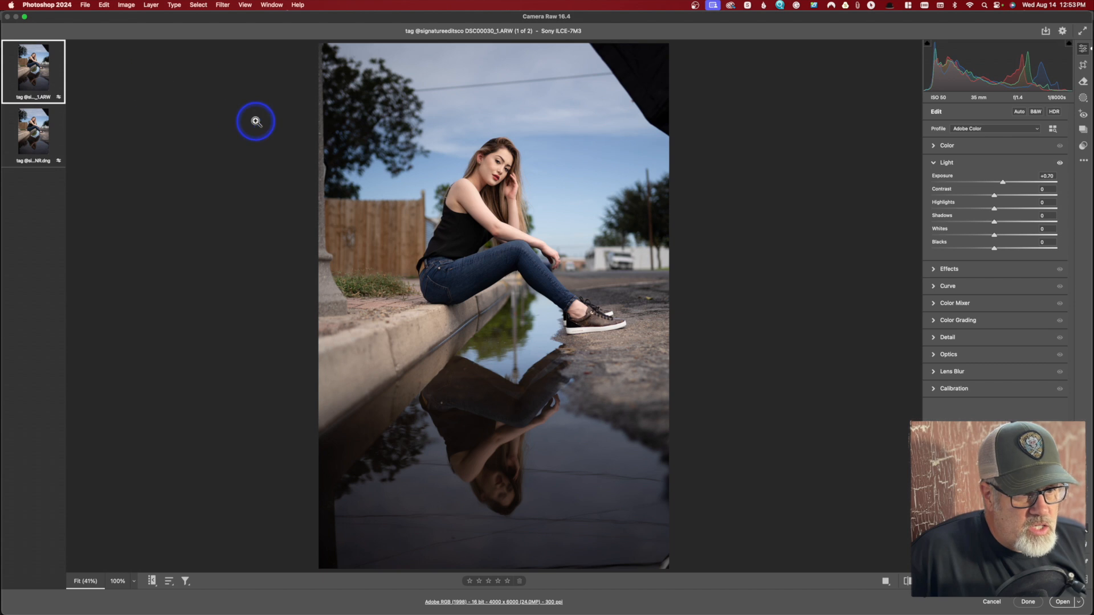
# Step: Enhance the original ARW photo with Super Resolution and Denoise turned off, creating a second DNG
pyautogui.click(1082, 162)
pyautogui.click(993, 342)
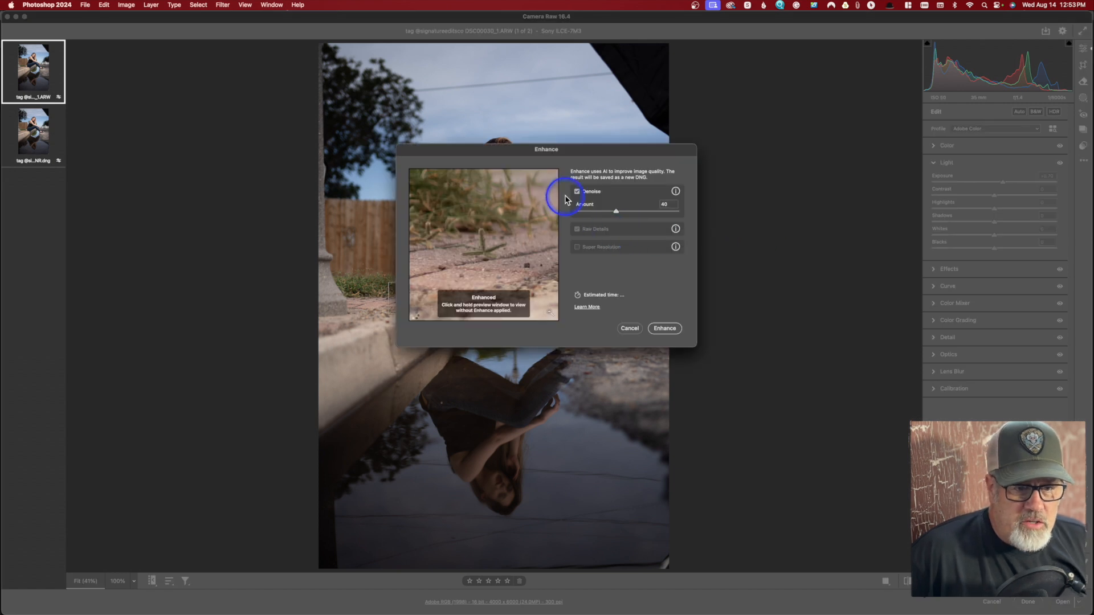
pyautogui.click(577, 192)
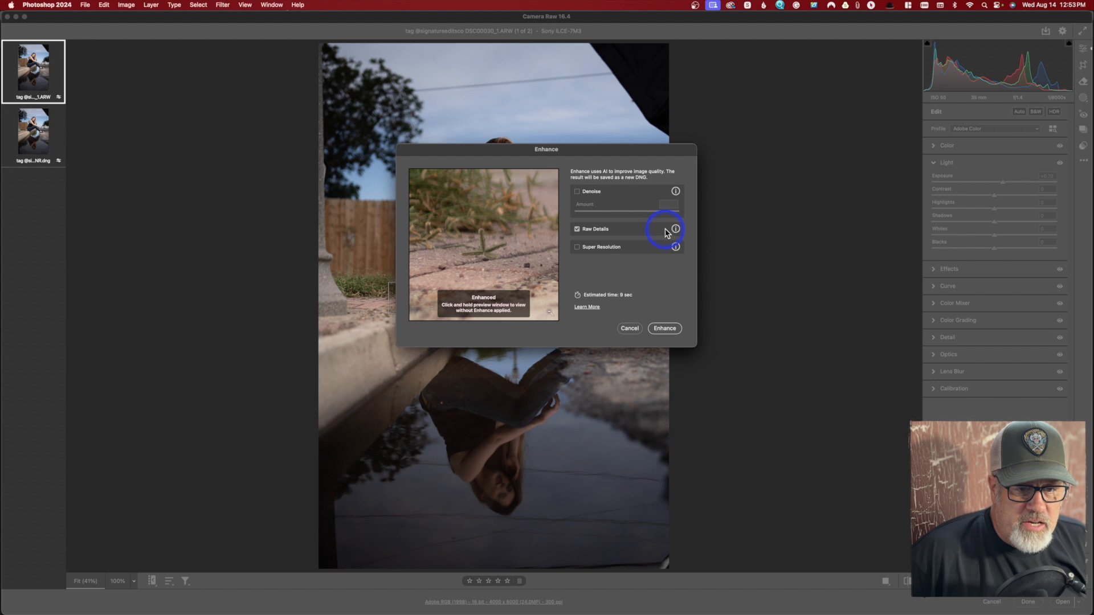
pyautogui.moveTo(675, 231)
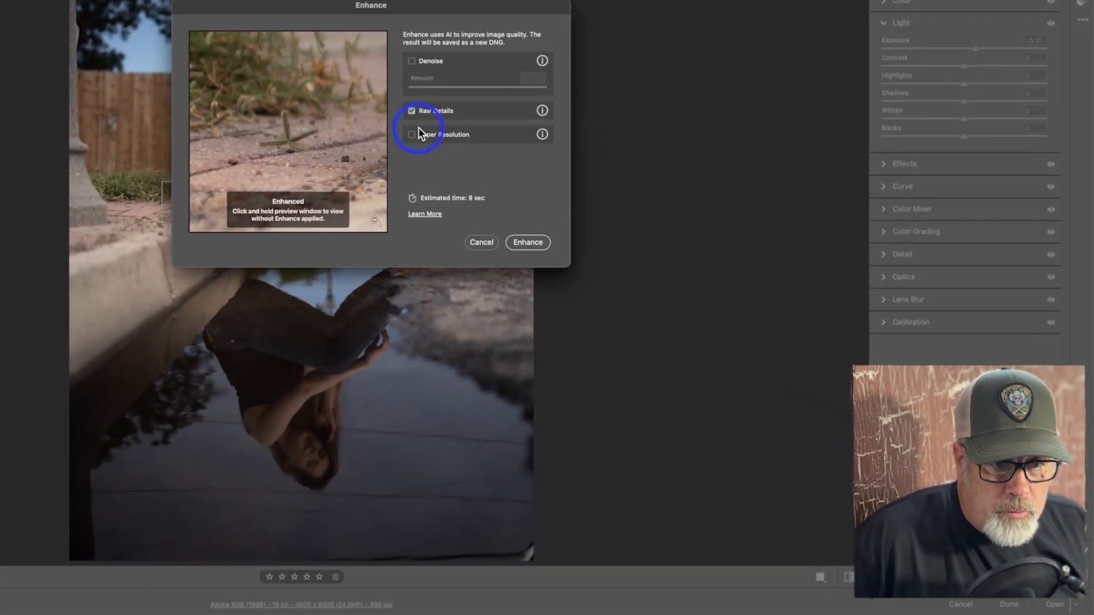
pyautogui.click(411, 134)
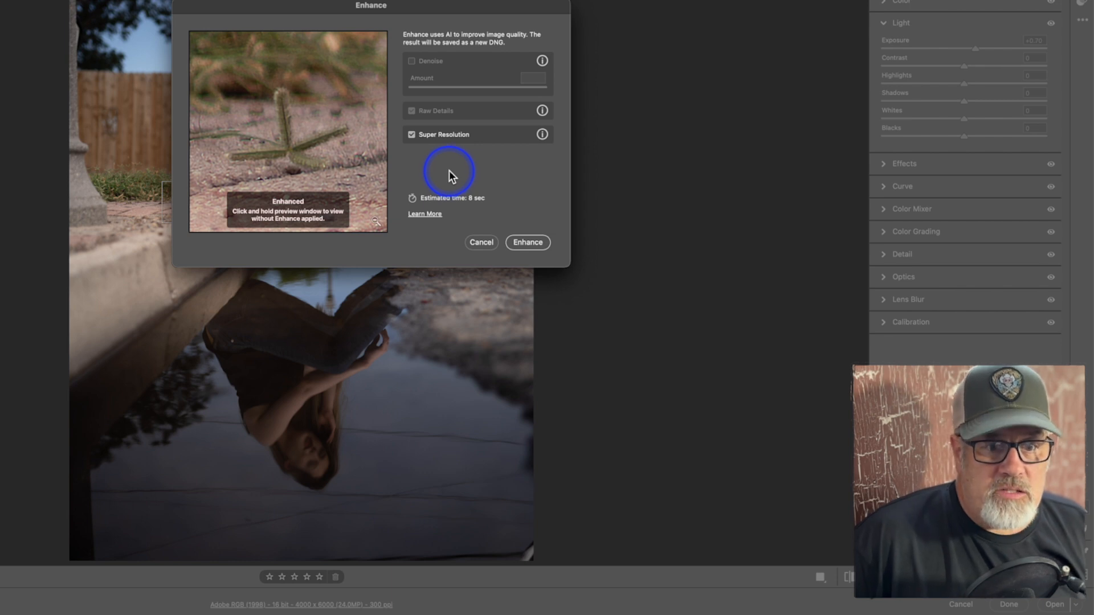
pyautogui.click(532, 242)
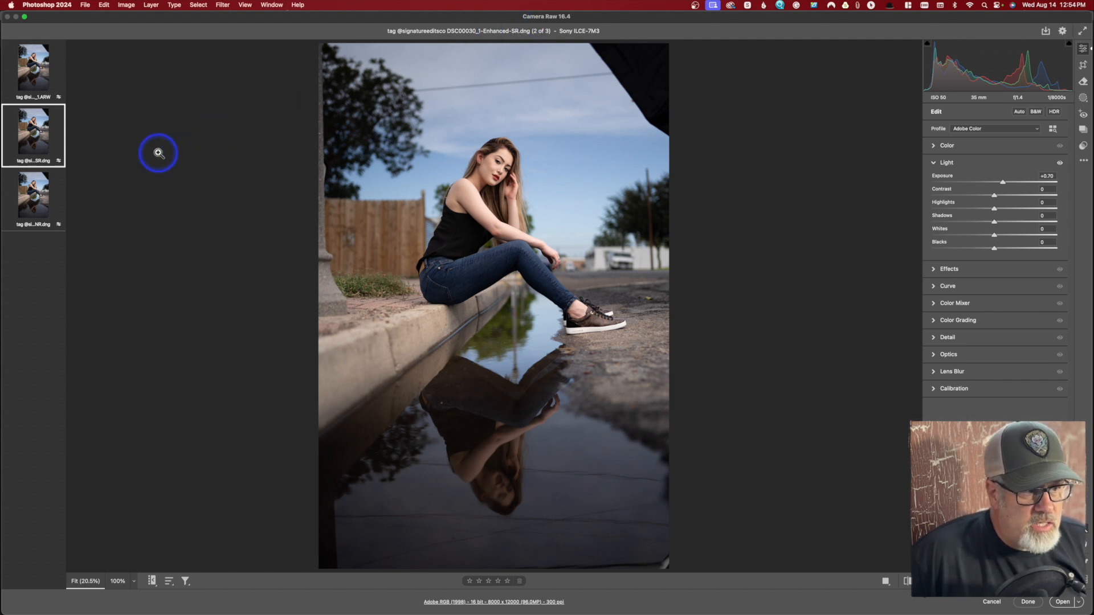
# Step: View the Enhanced-NR DNG and return to the original ARW photo to compare the enhanced versions
pyautogui.click(48, 203)
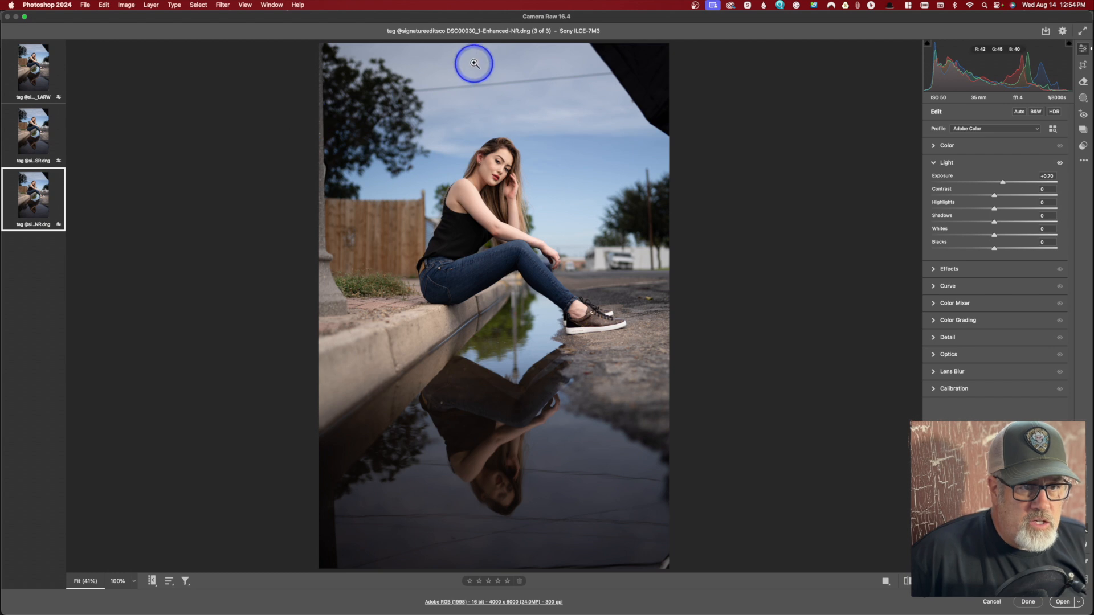
pyautogui.click(34, 69)
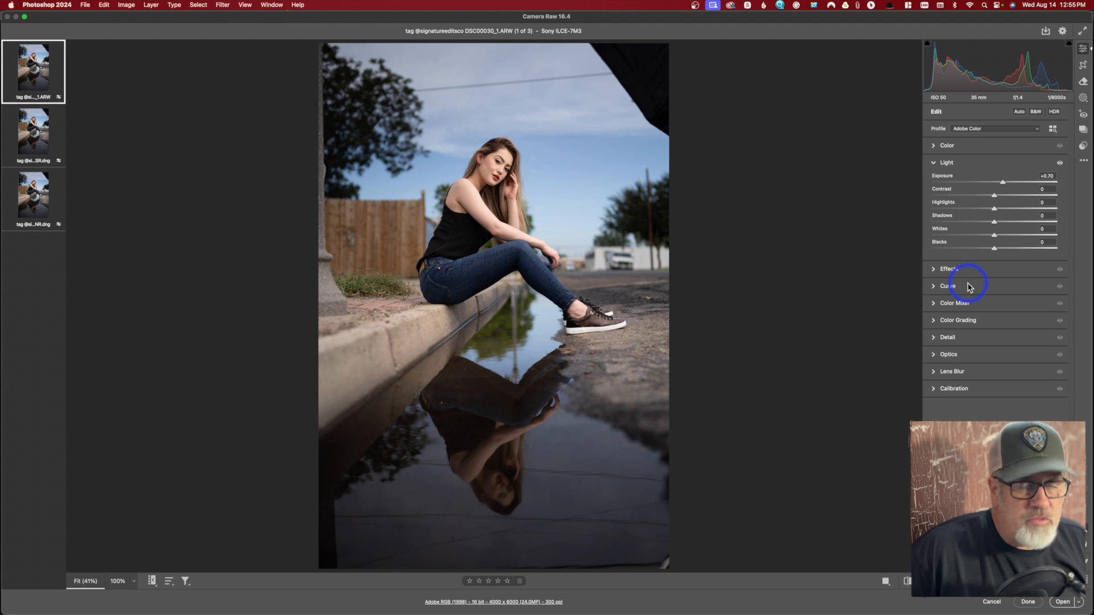
pyautogui.moveTo(970, 287)
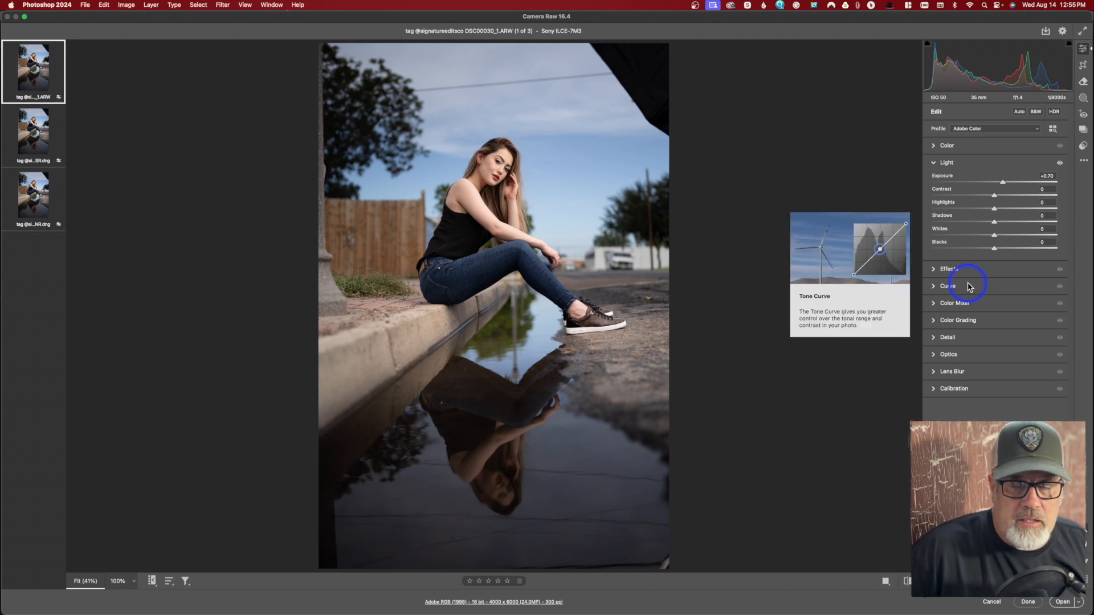